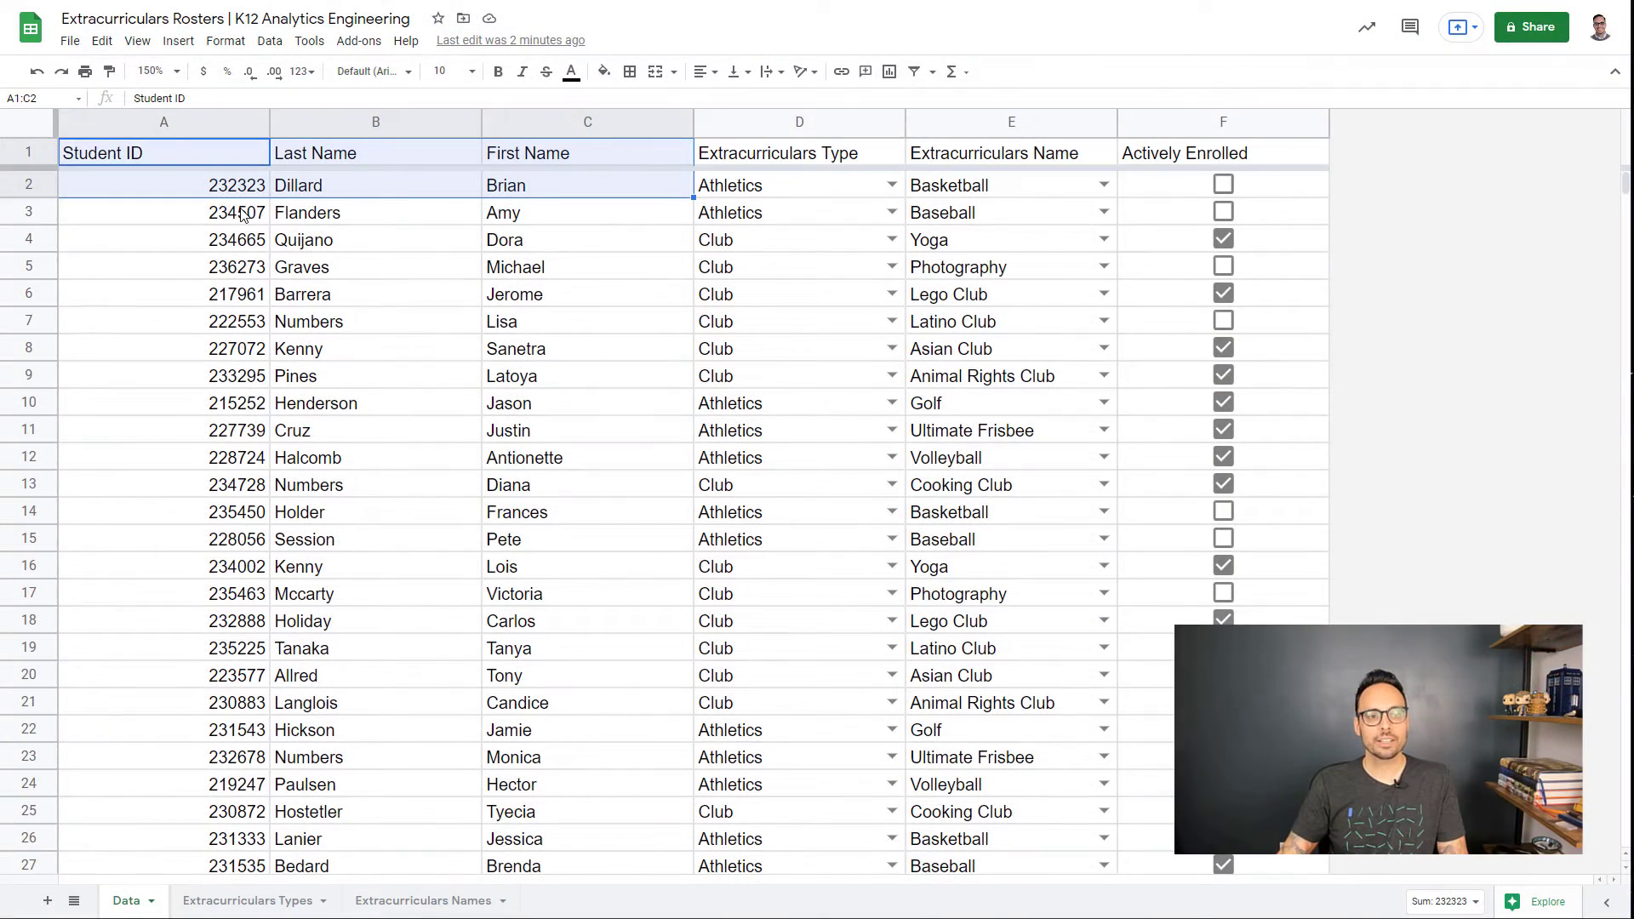
Step: On the Data sheet, select the Student ID header, the first three rows, row 4, then cell D4
{"action": "left_click", "coordinate": [205, 151]}
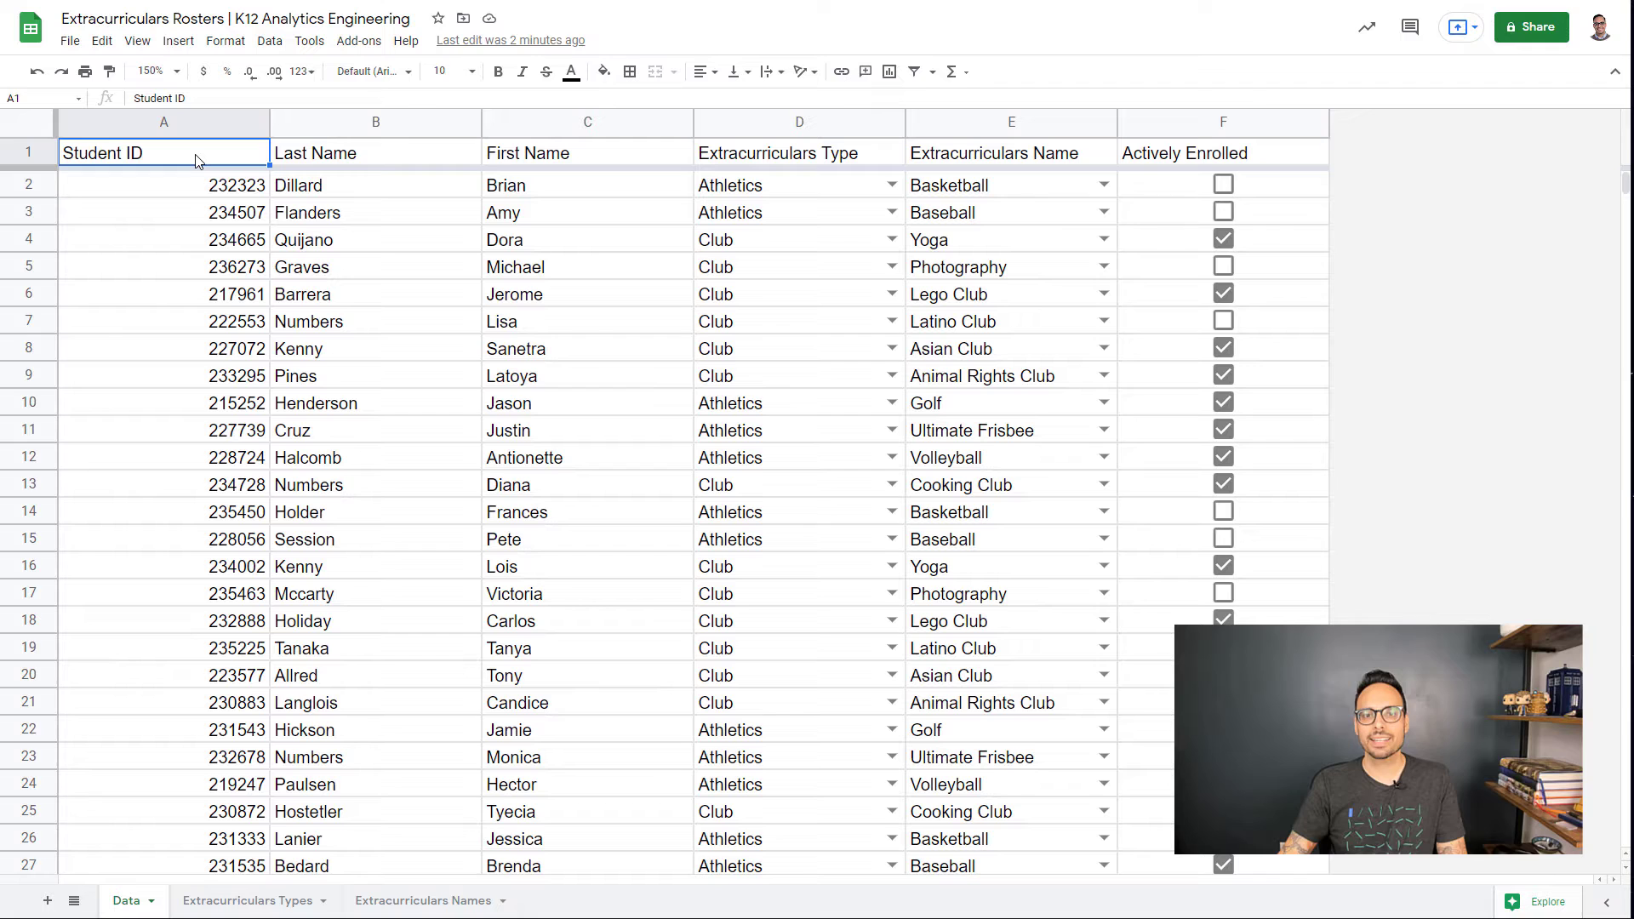
{"action": "key", "text": "shift+Right"}
{"action": "key", "text": "shift+Right"}
{"action": "key", "text": "shift+Down"}
{"action": "key", "text": "shift+Down"}
{"action": "key", "text": "shift+Down"}
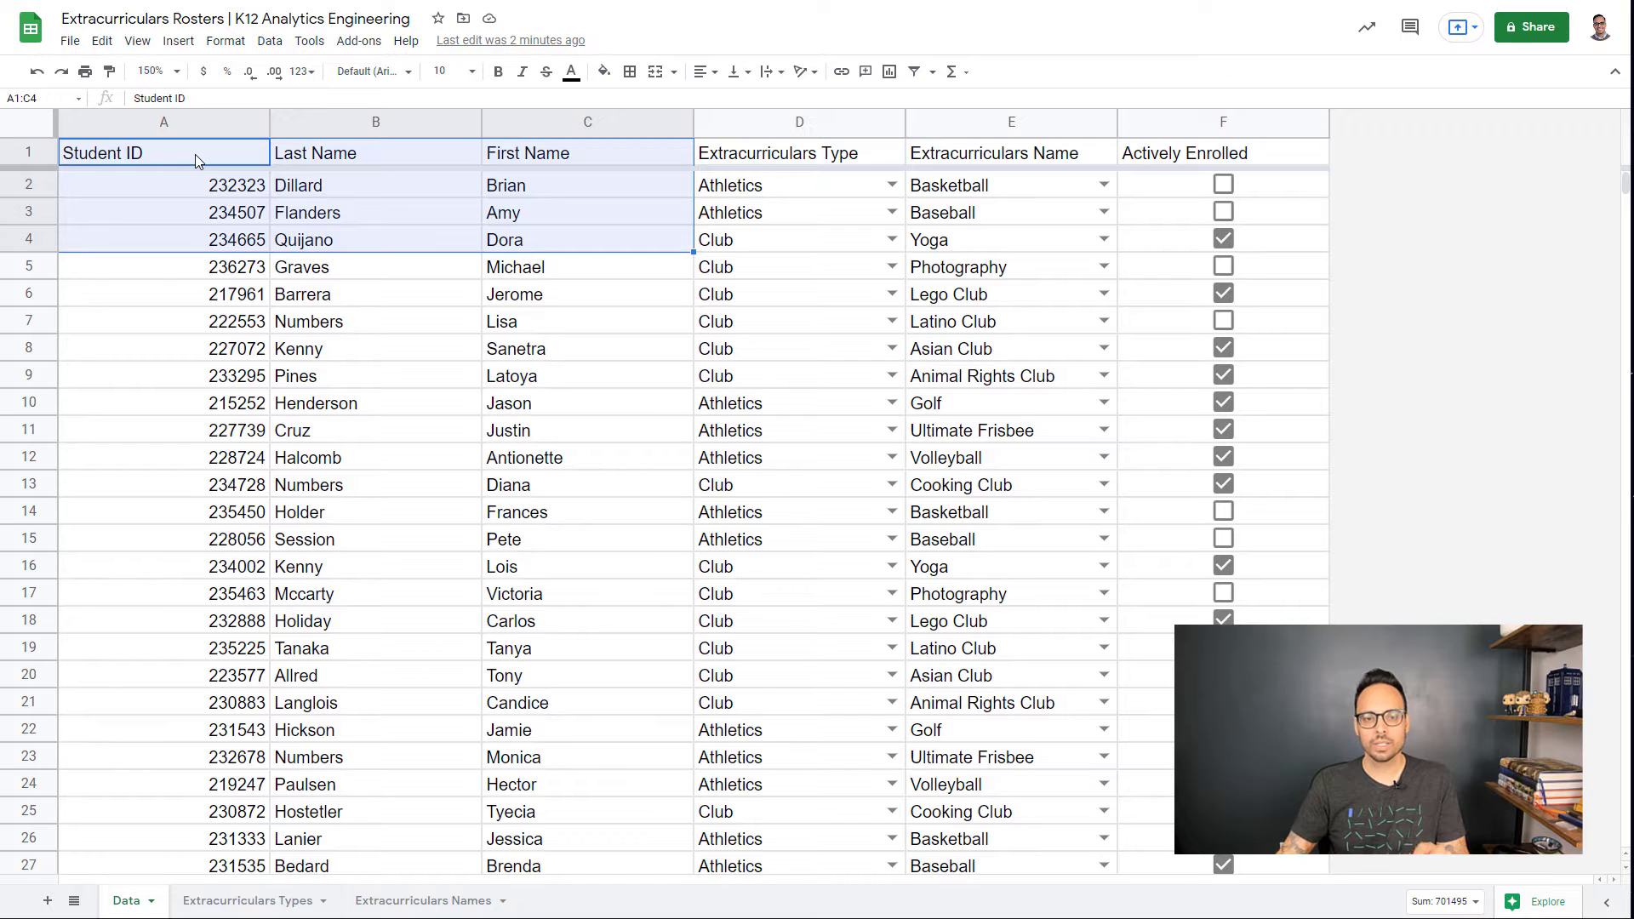
{"action": "left_click", "coordinate": [41, 239]}
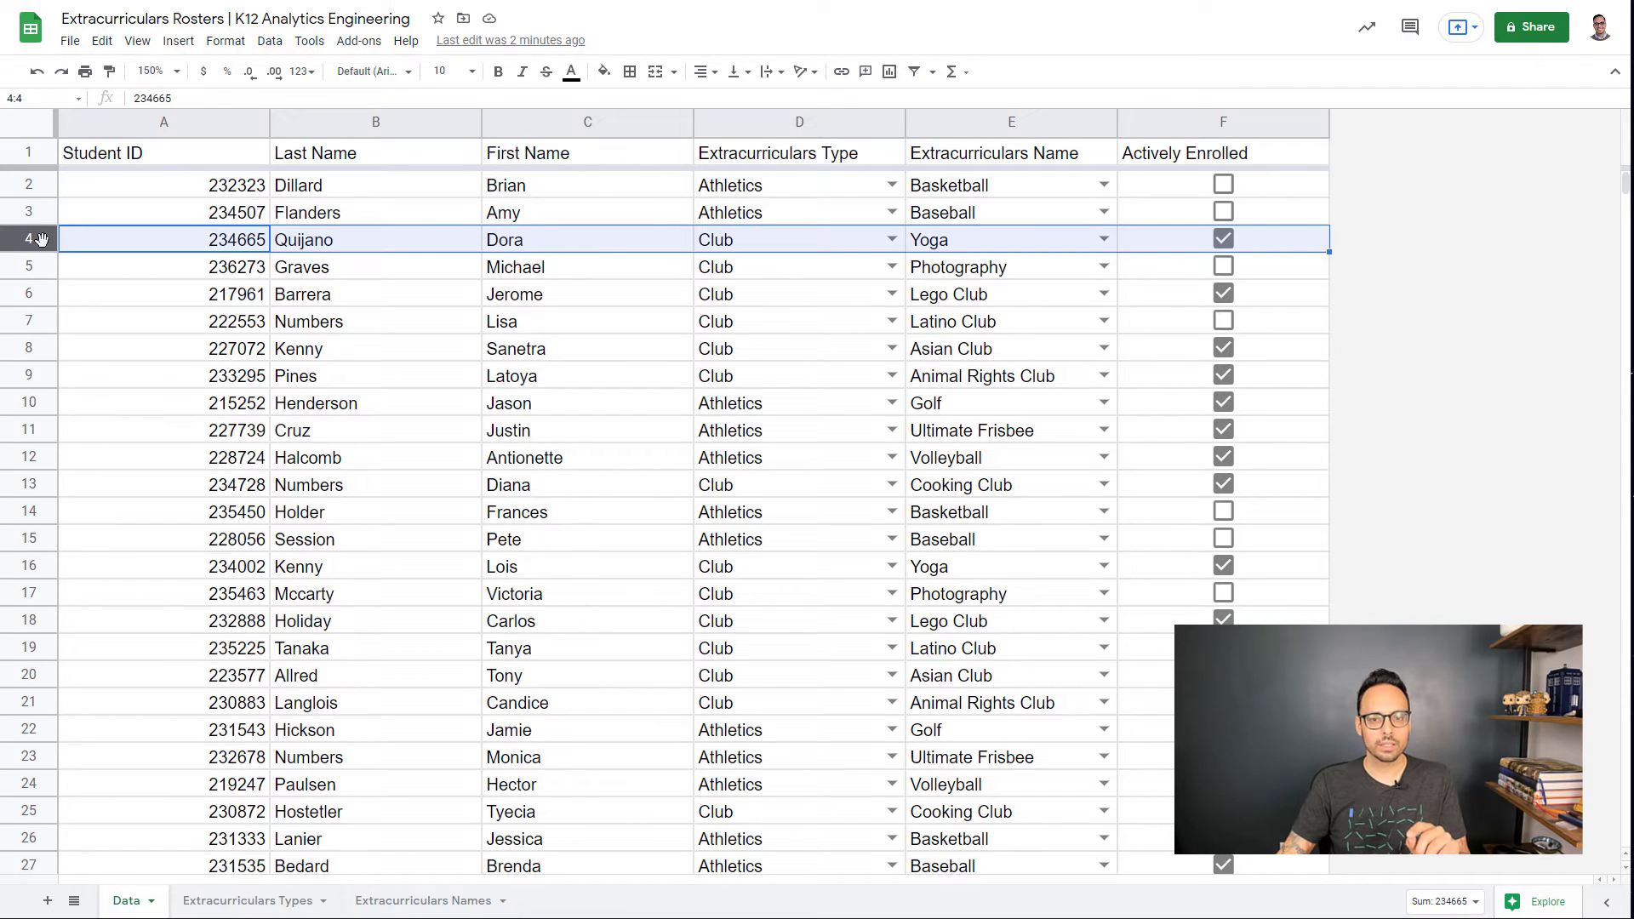
{"action": "left_click", "coordinate": [737, 246]}
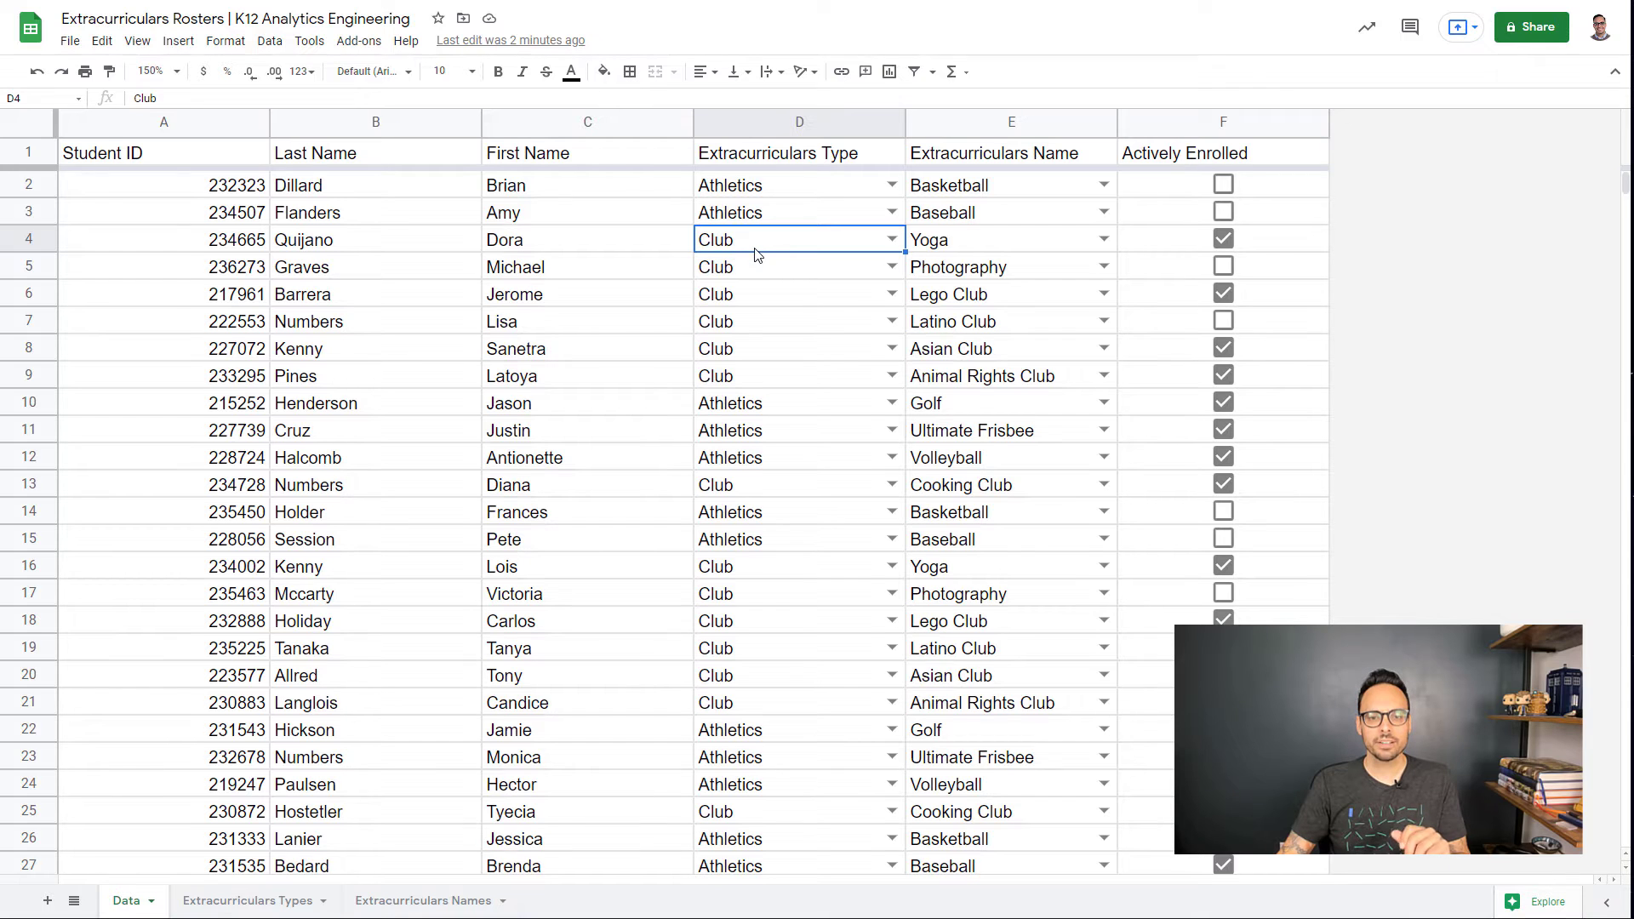
Step: Inspect D4's data validation rule without changes, then view the Extracurriculars Types sheet's values
{"action": "right_click", "coordinate": [807, 250]}
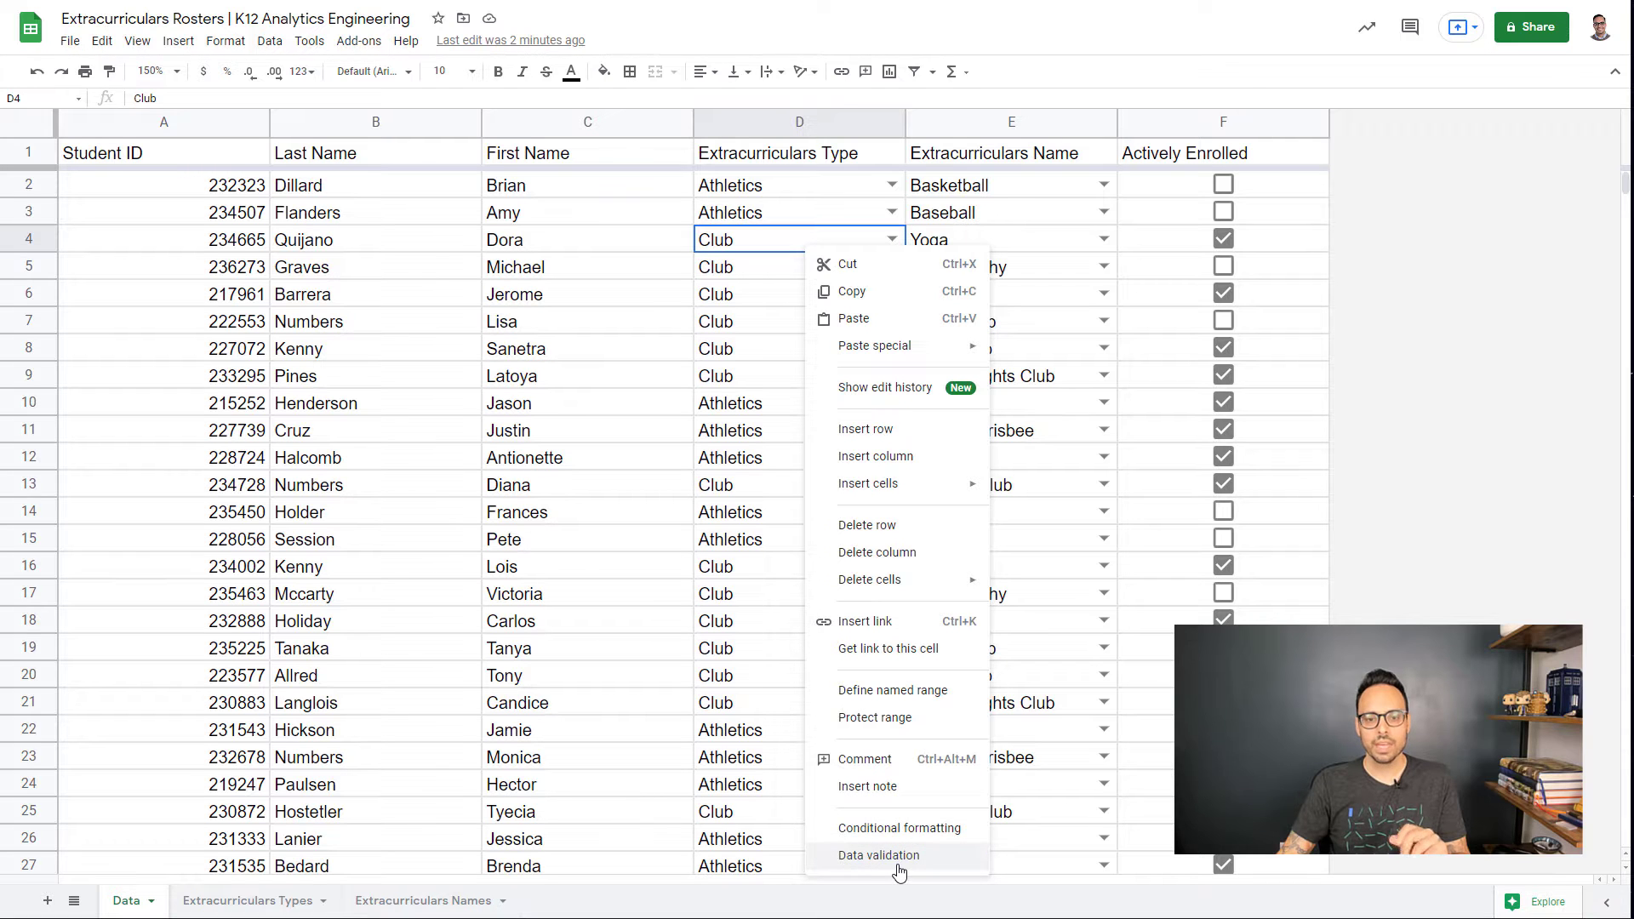
{"action": "left_click", "coordinate": [842, 856]}
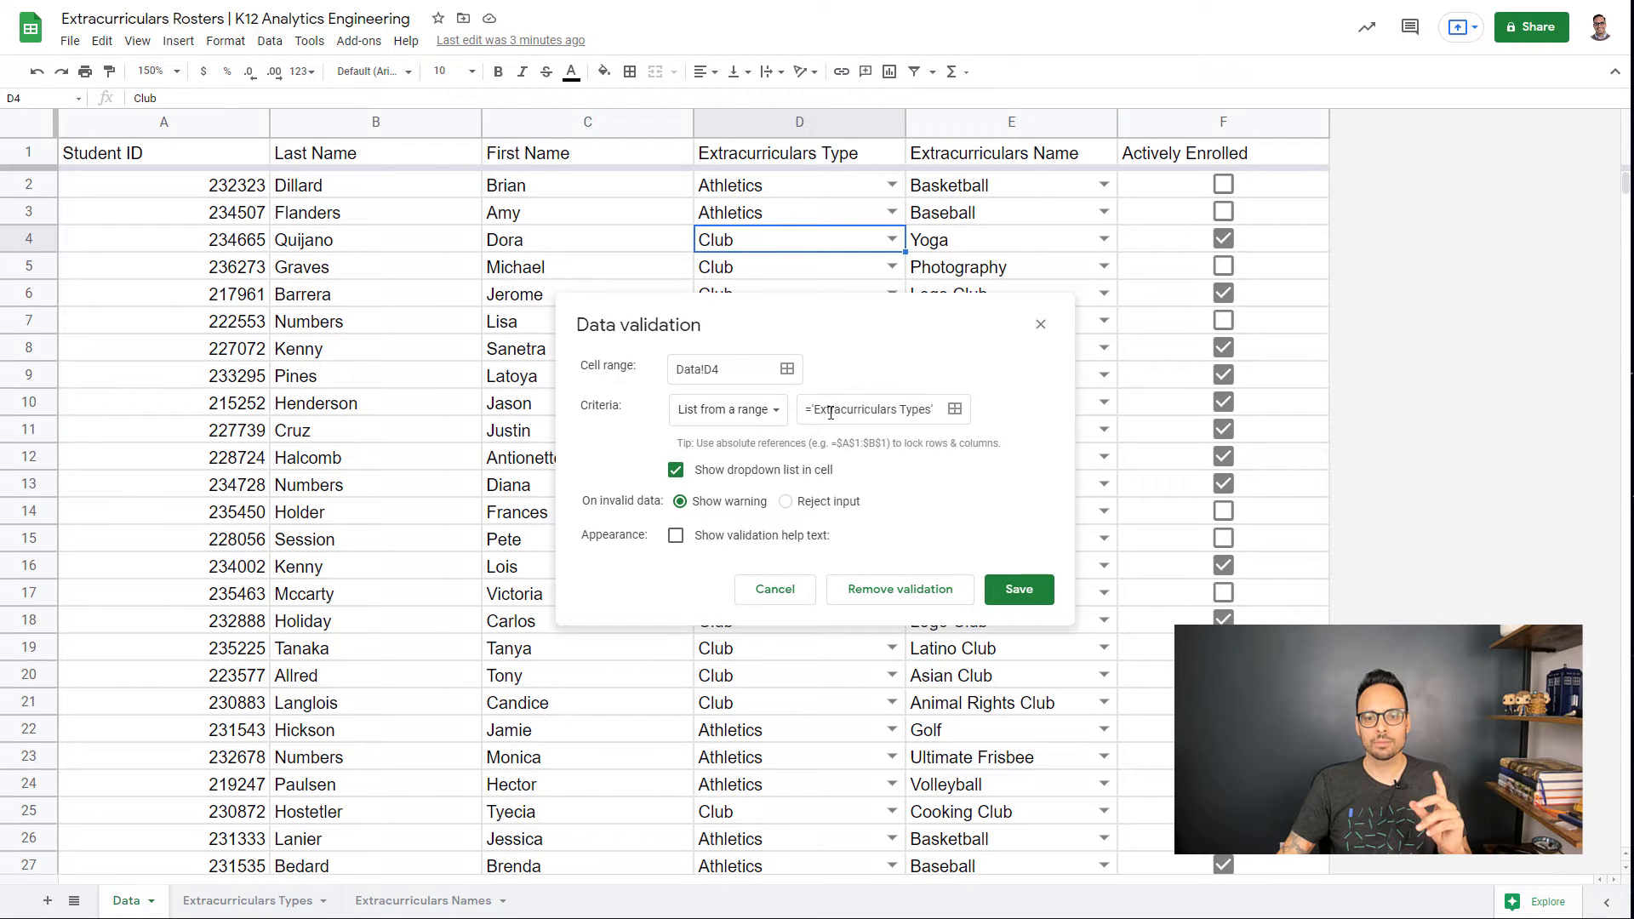
{"action": "left_click", "coordinate": [776, 591]}
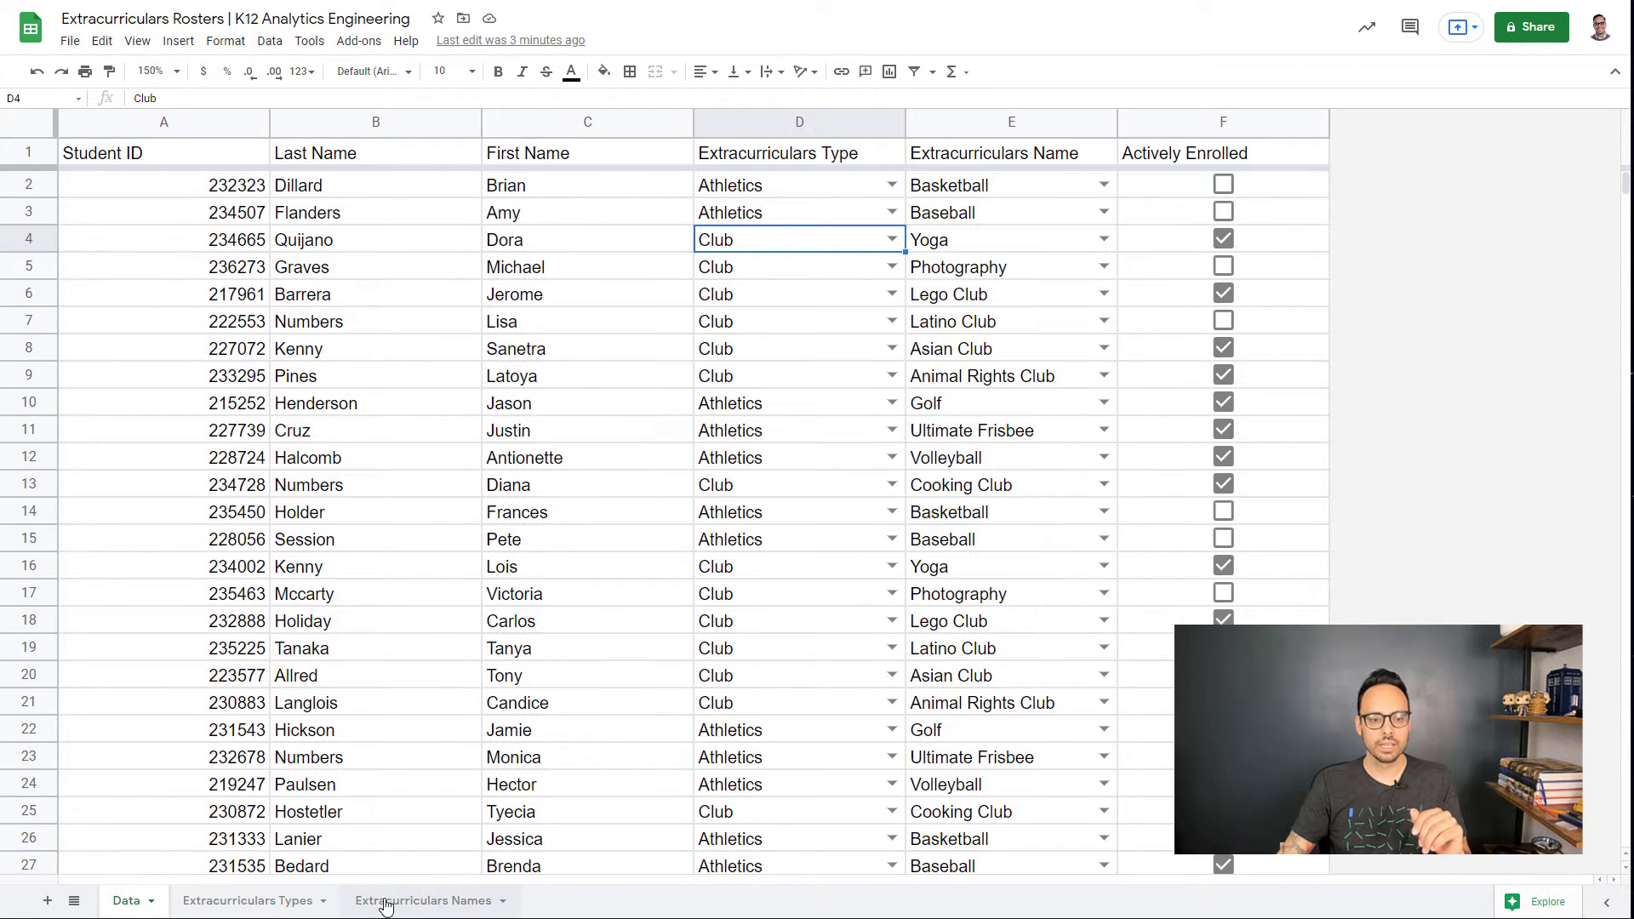
{"action": "left_click", "coordinate": [249, 902]}
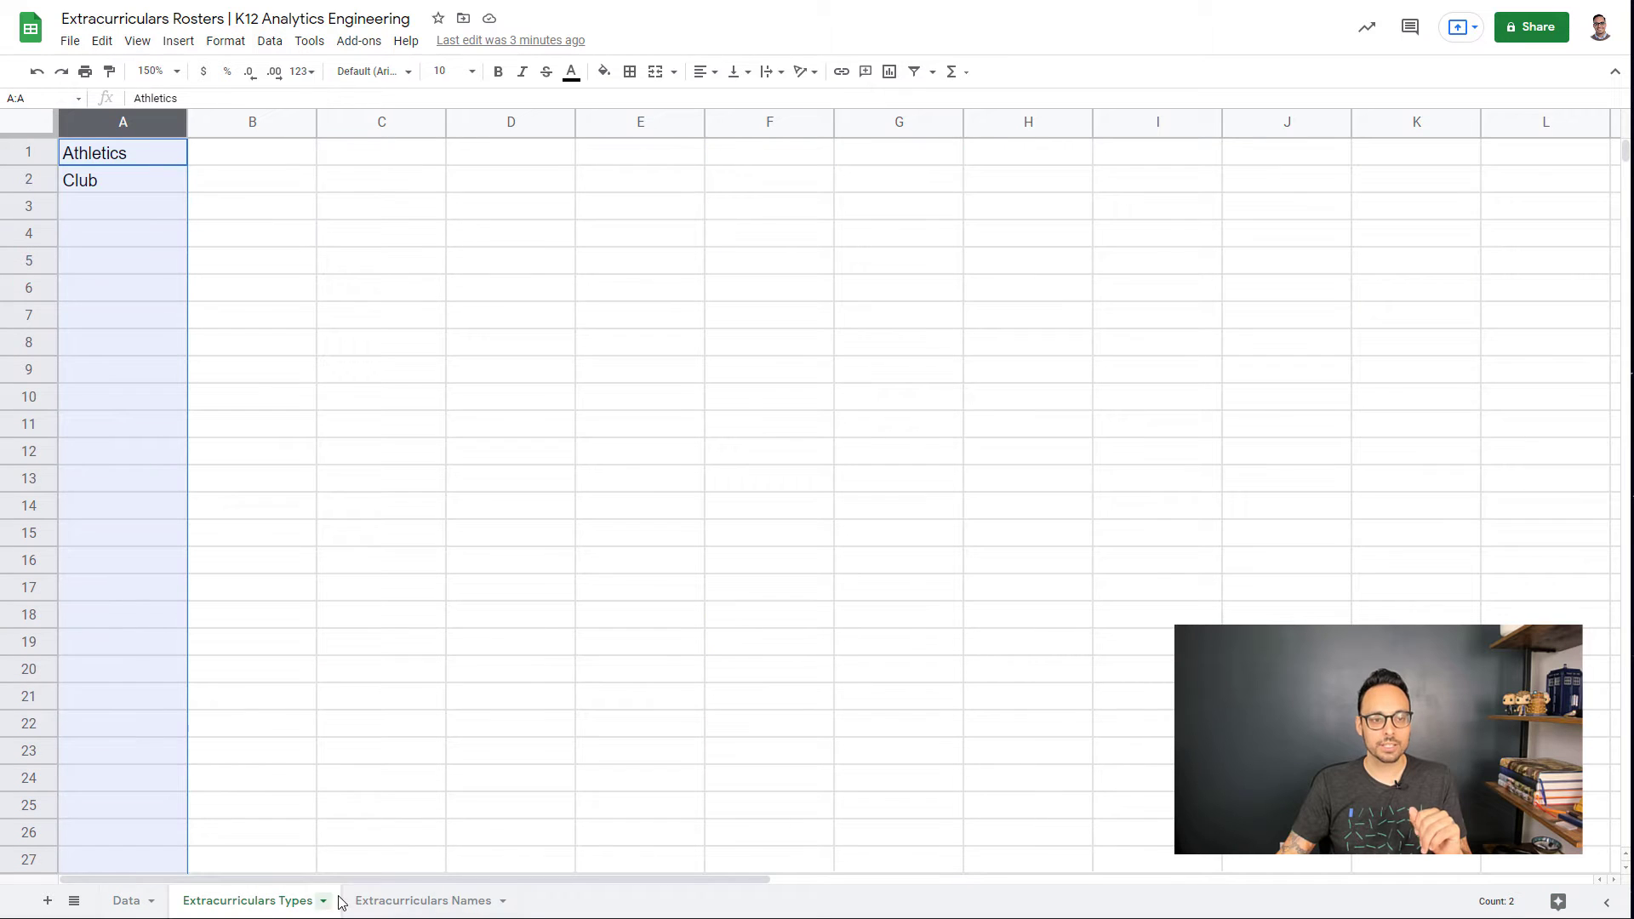
{"action": "left_click", "coordinate": [134, 179]}
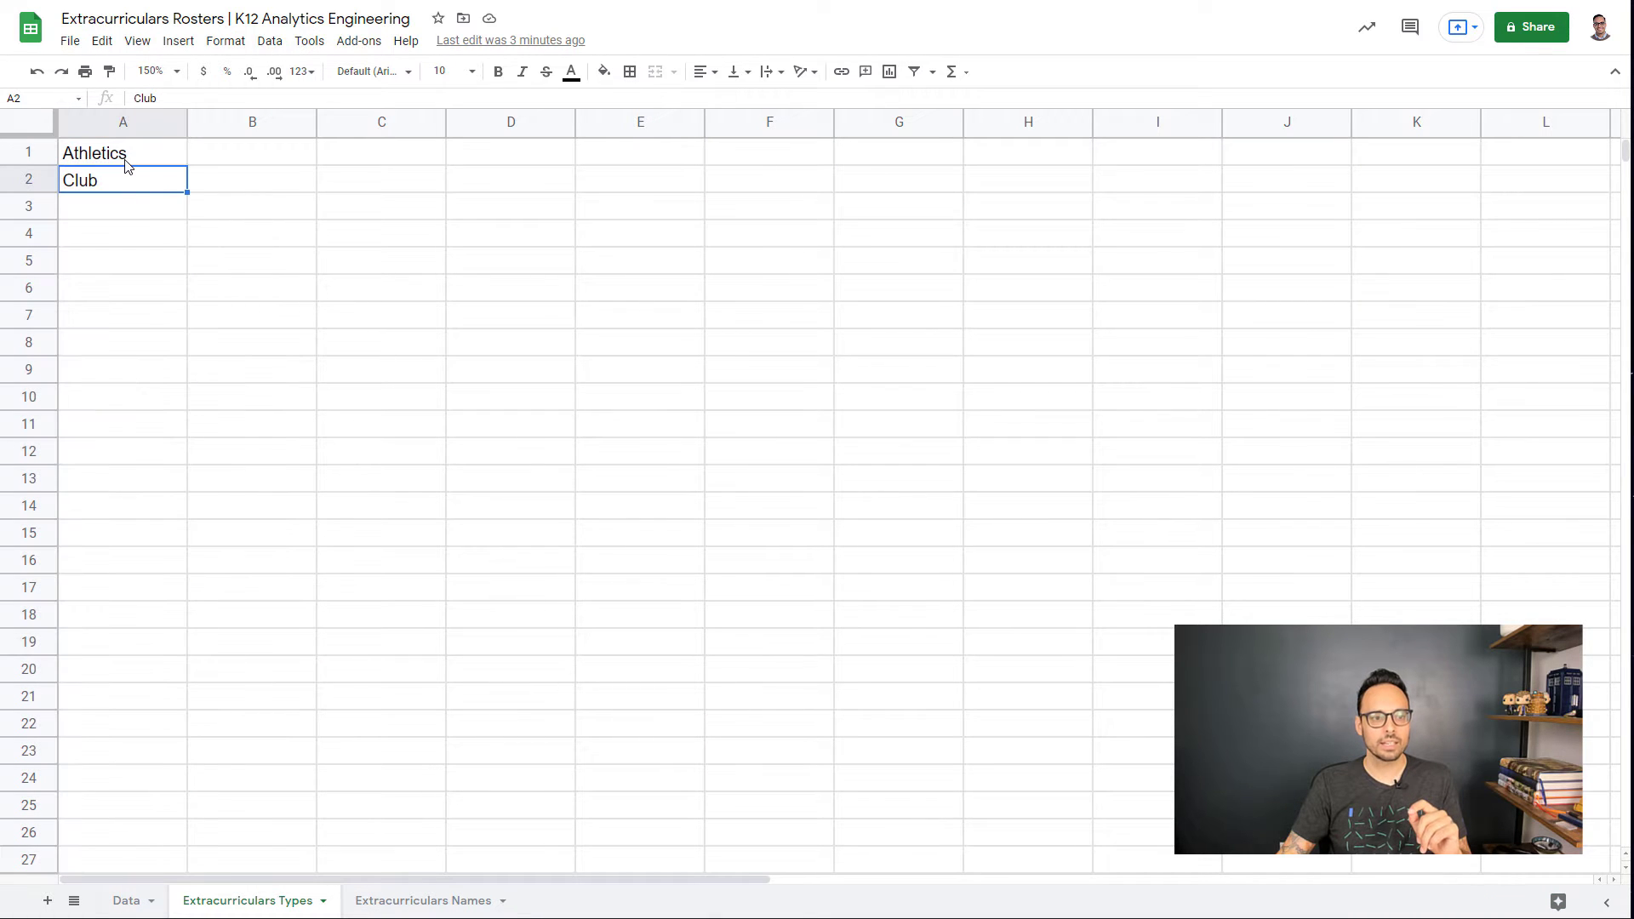
Step: Back on the Data sheet, check D2's type dropdown, leaving it at Athletics
{"action": "left_click", "coordinate": [112, 907]}
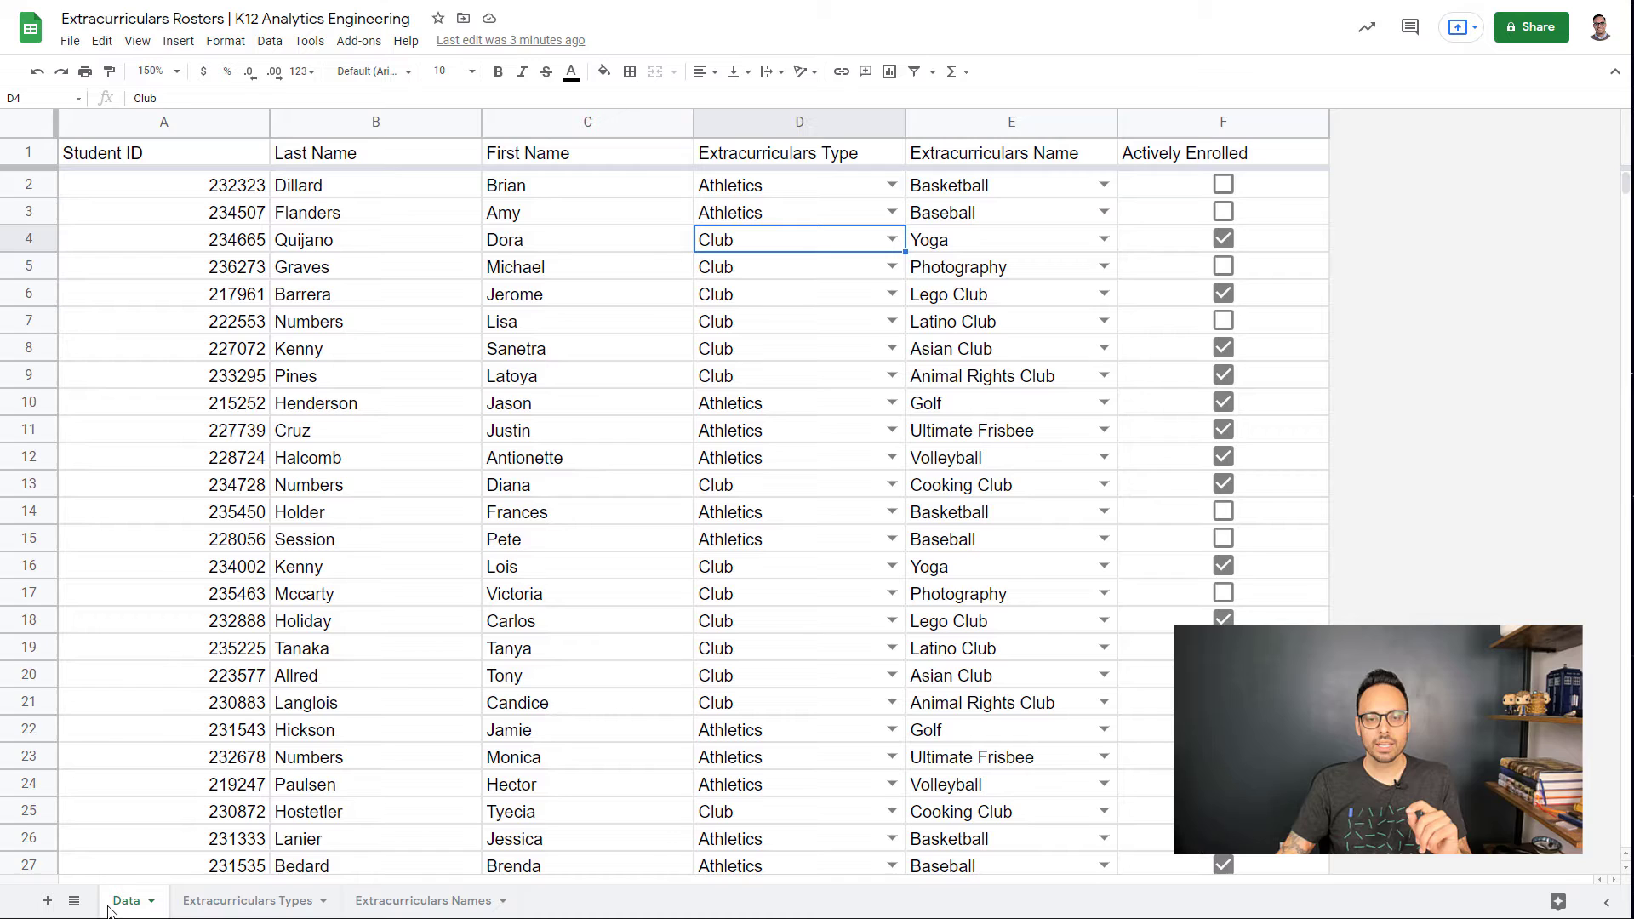
{"action": "left_click", "coordinate": [895, 185]}
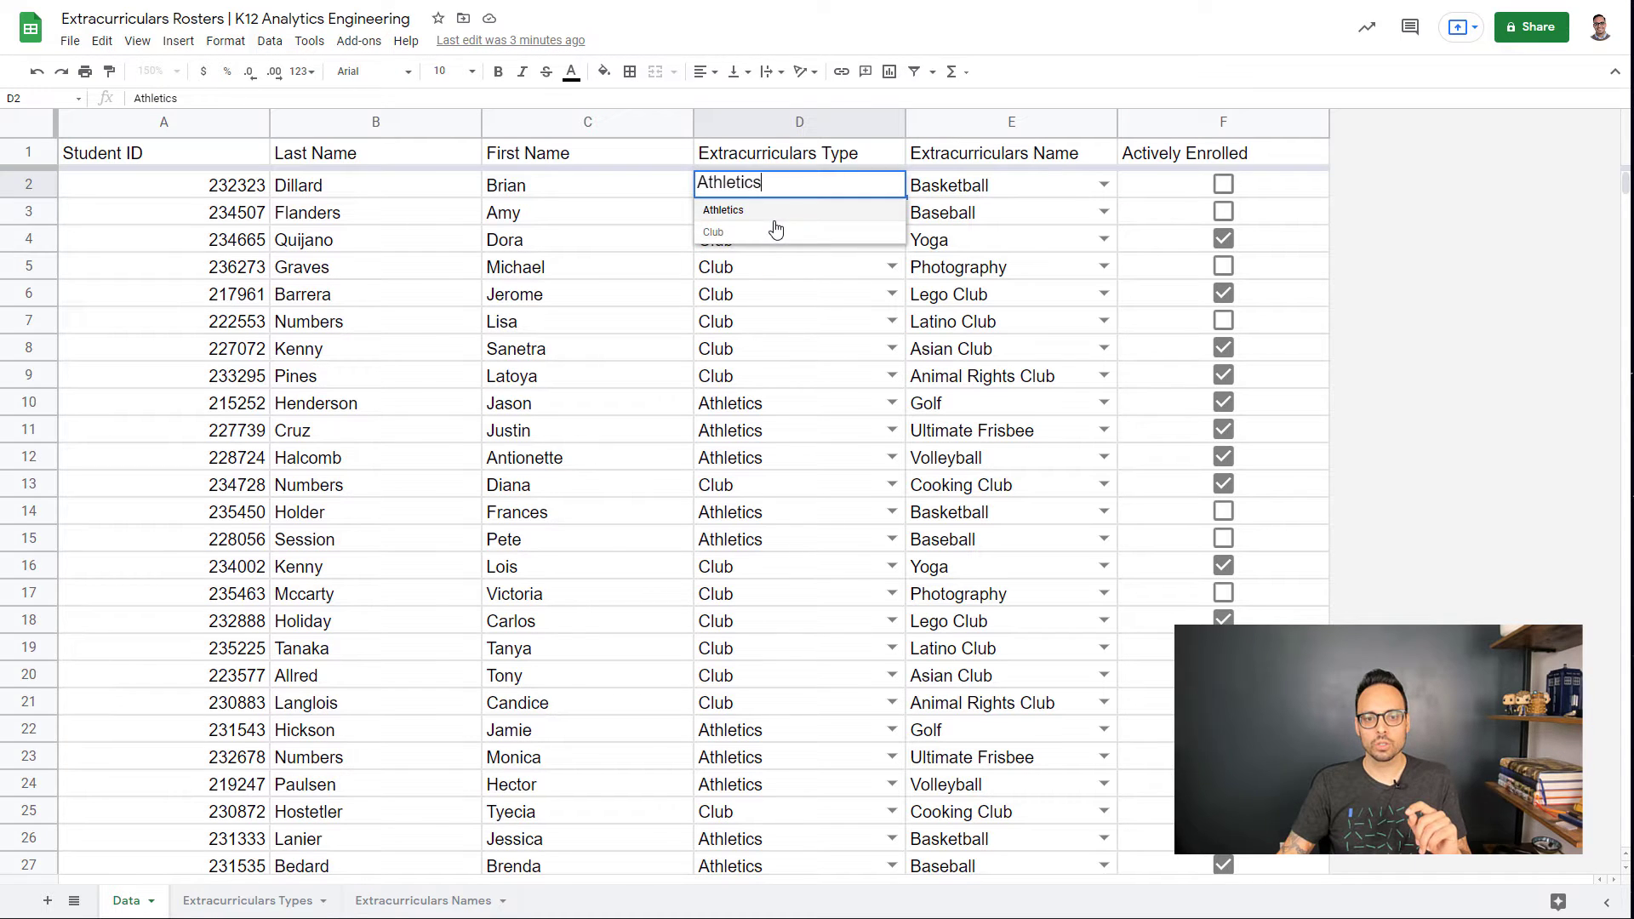
{"action": "key", "text": "Left"}
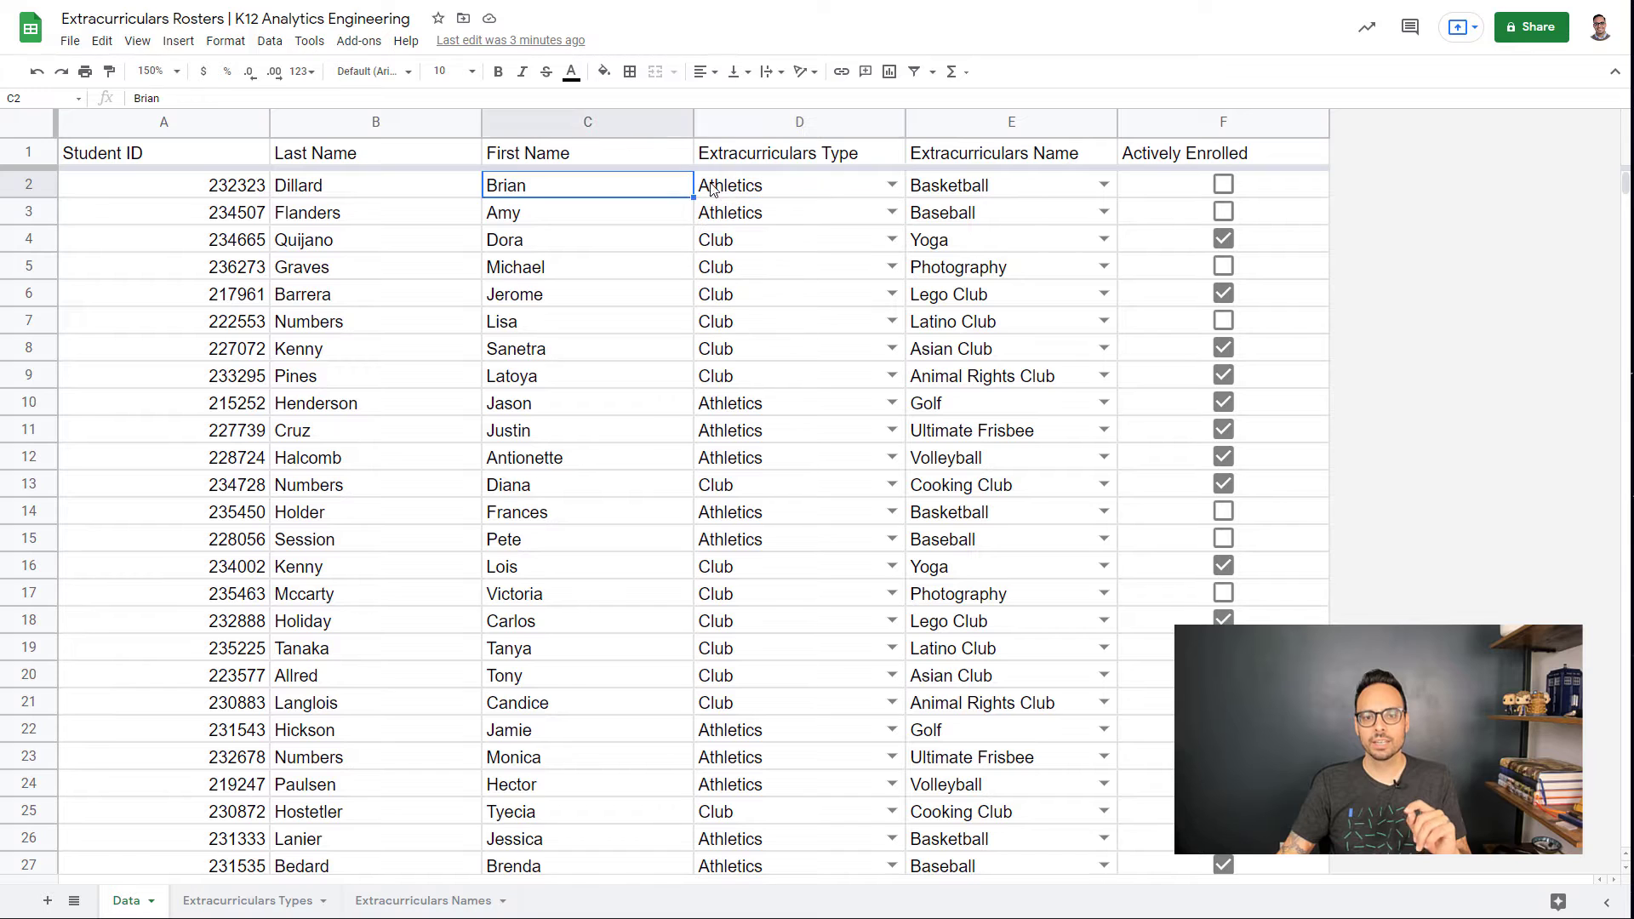
{"action": "key", "text": "Right"}
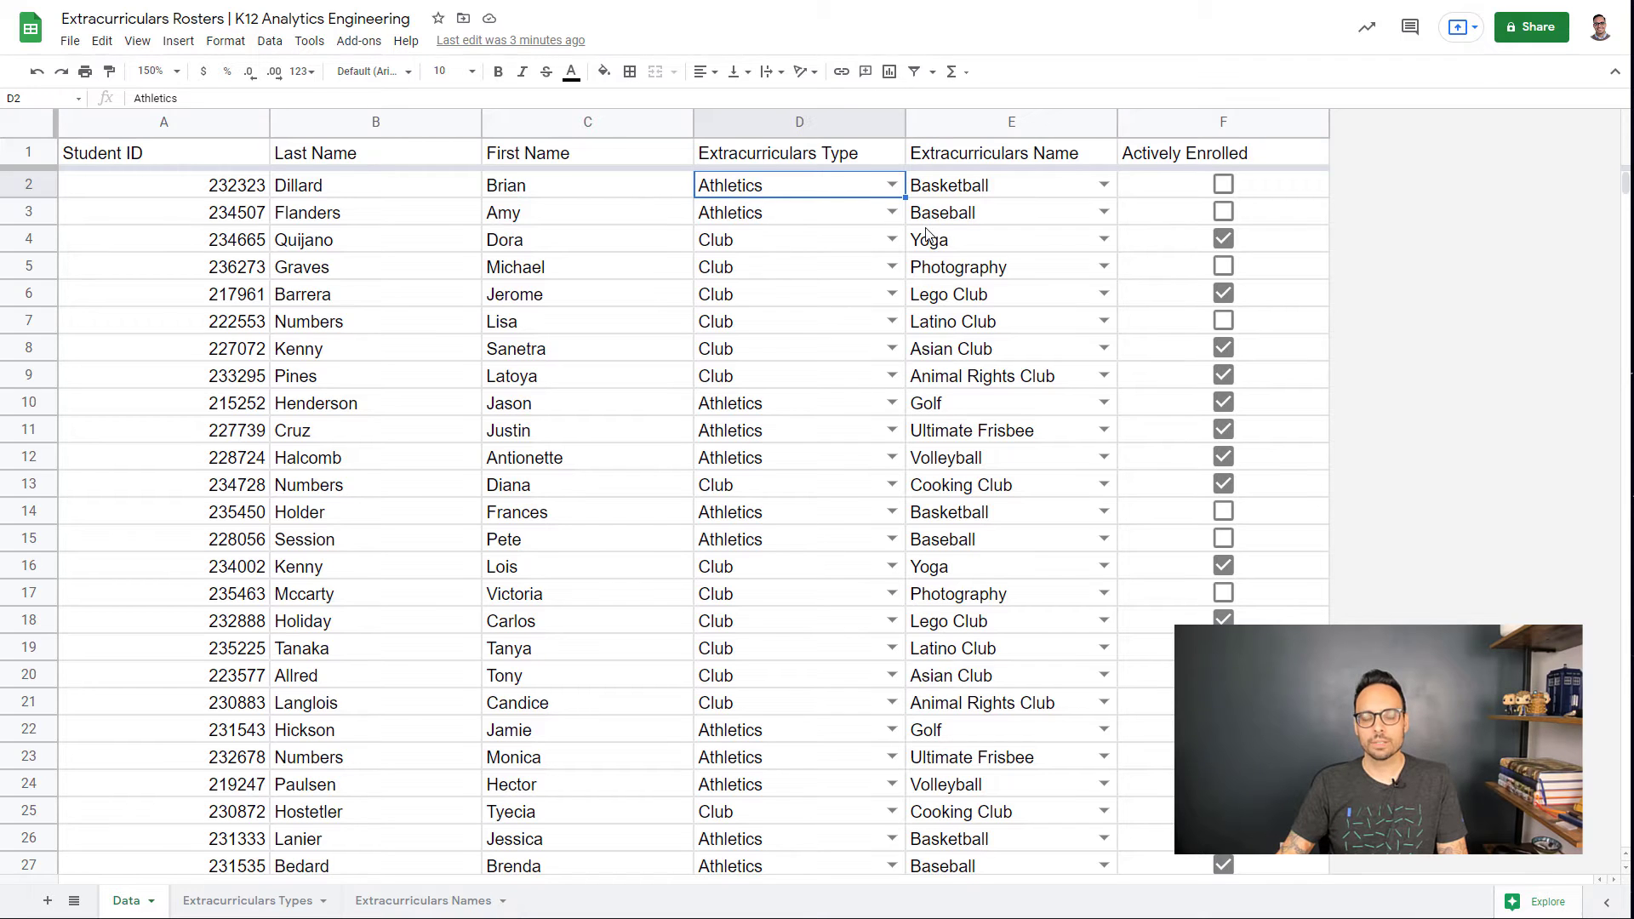
Step: View the Extracurriculars Names sheet, then check E2's activity dropdown on the Data sheet without changing it
{"action": "left_click", "coordinate": [434, 902]}
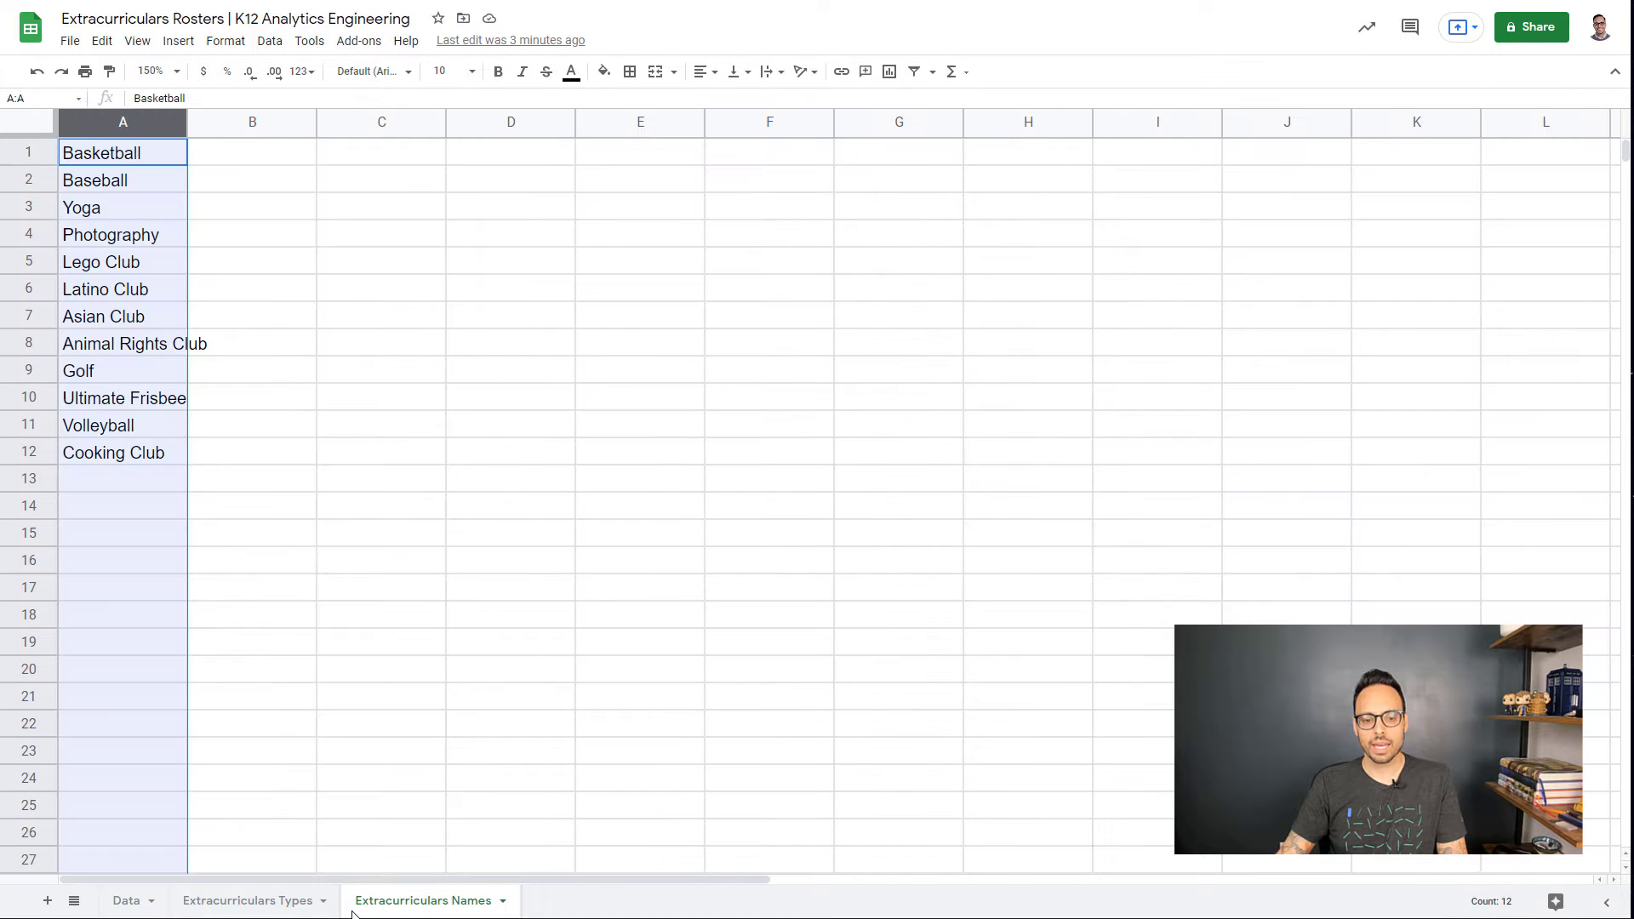
{"action": "left_click", "coordinate": [132, 535]}
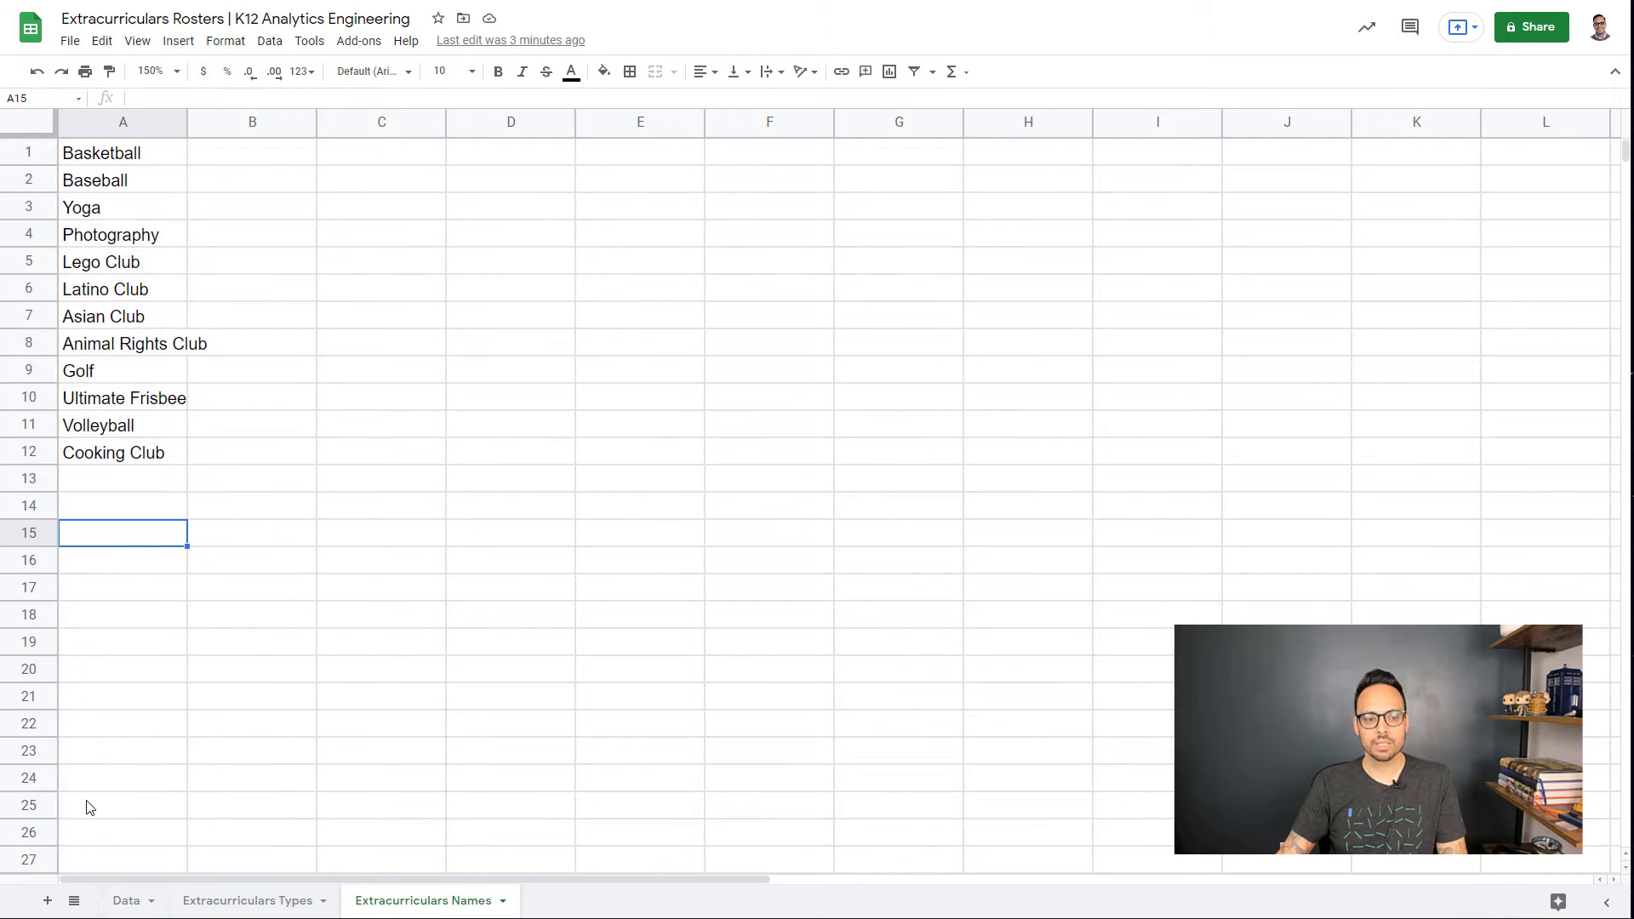
{"action": "left_click", "coordinate": [135, 900]}
{"action": "left_click", "coordinate": [1104, 184]}
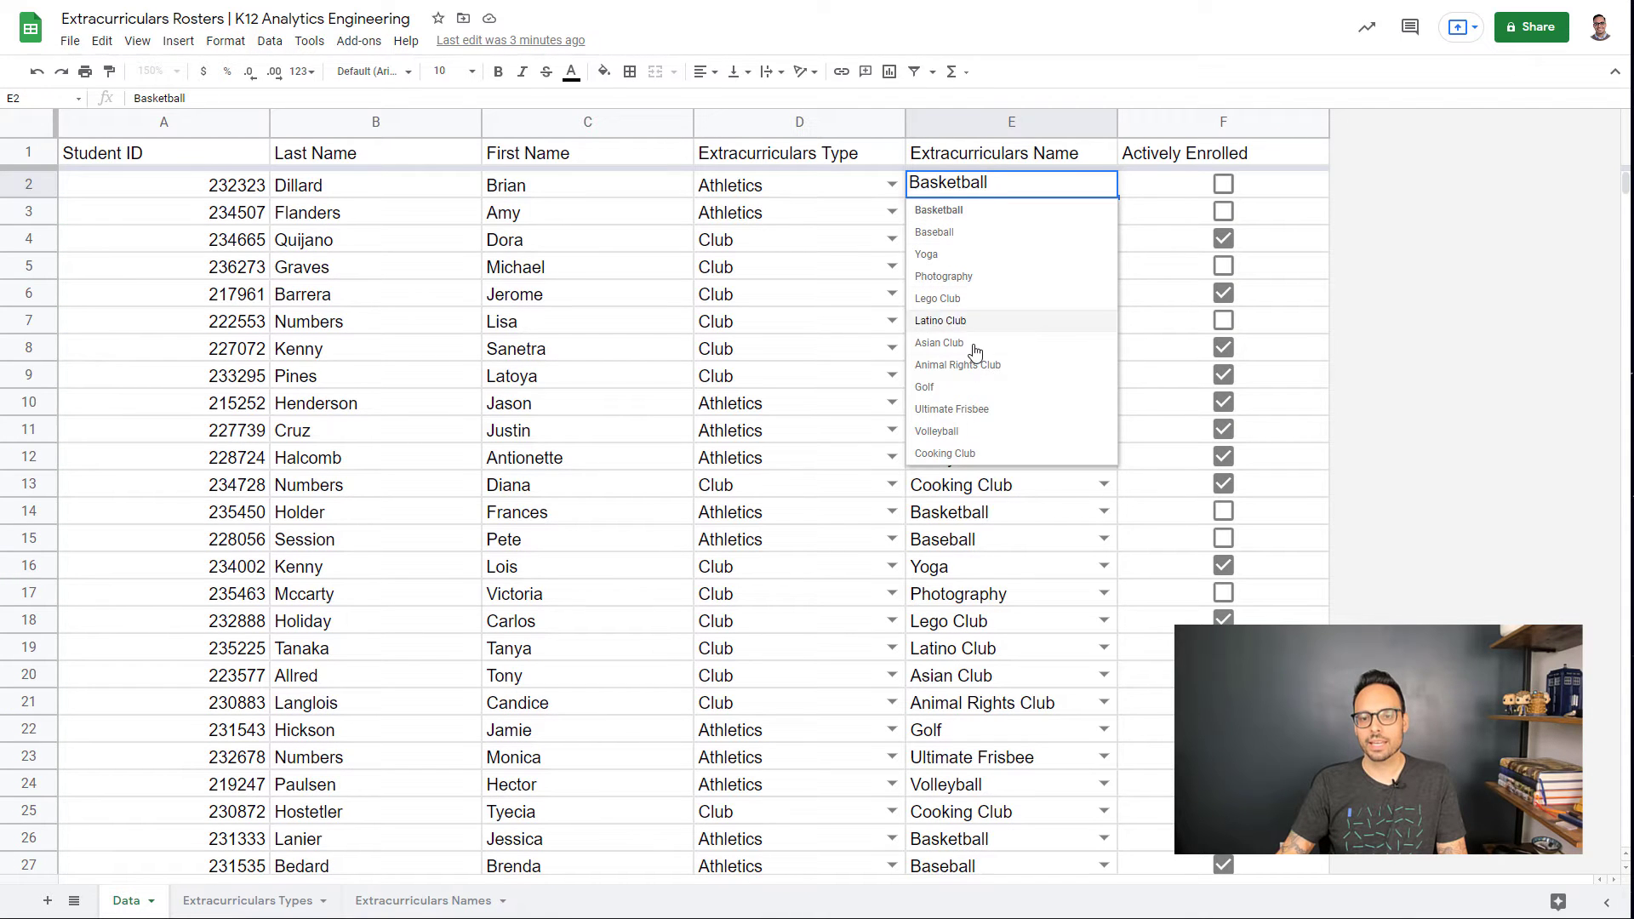
{"action": "left_click", "coordinate": [565, 212]}
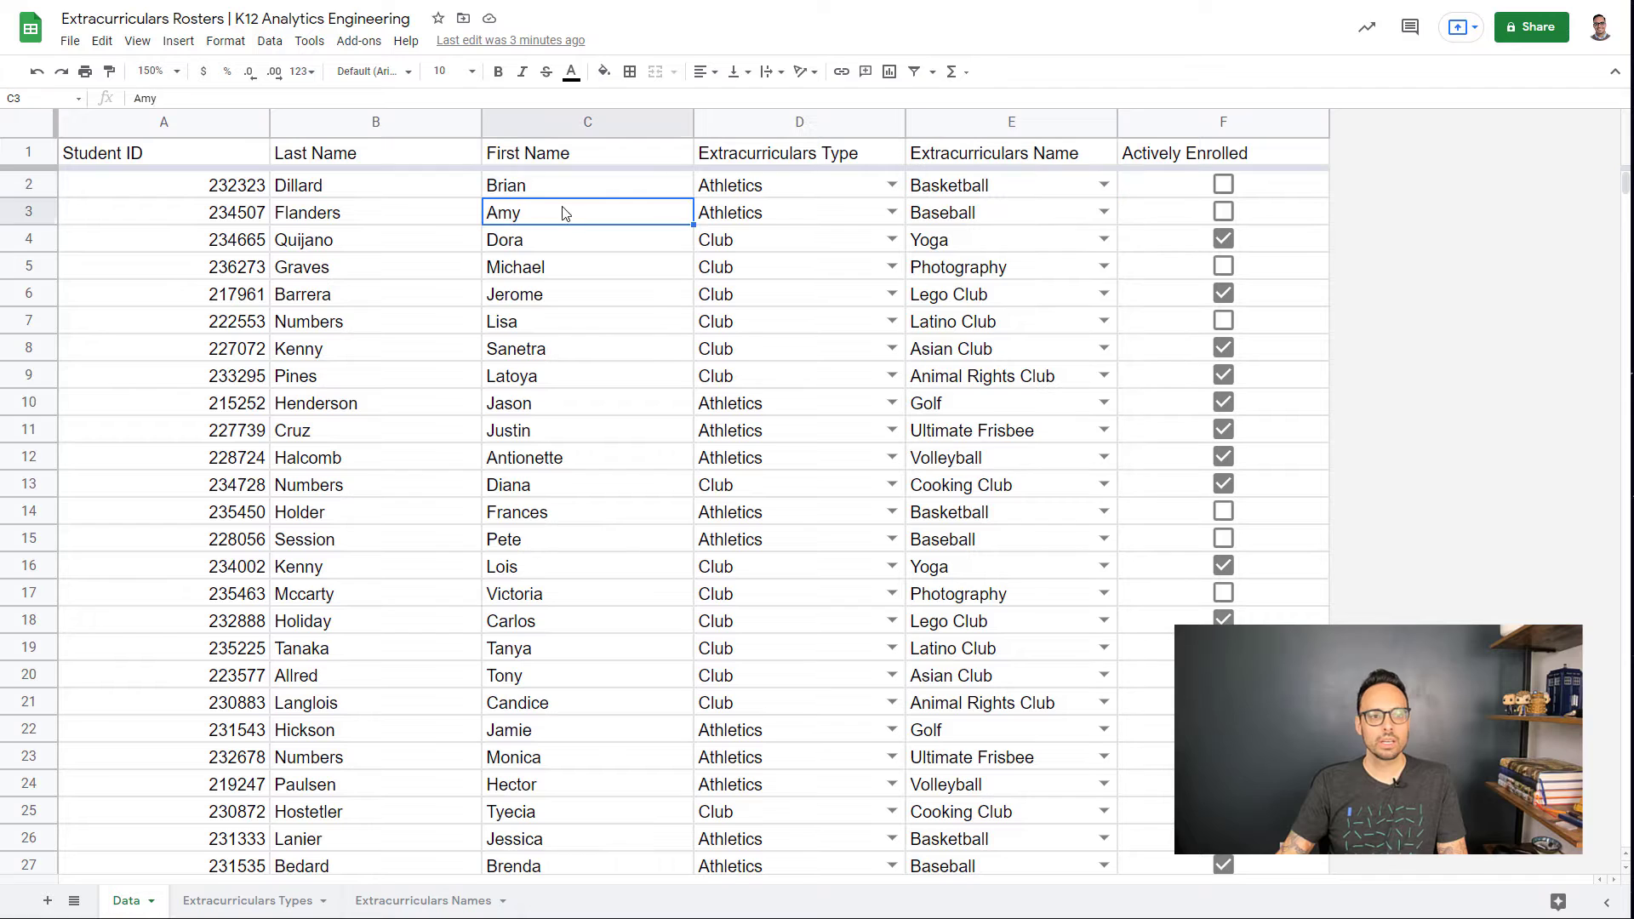
Step: Select cells A2, C2, E2 and F2 to walk through the roster's columns
{"action": "left_click", "coordinate": [198, 191]}
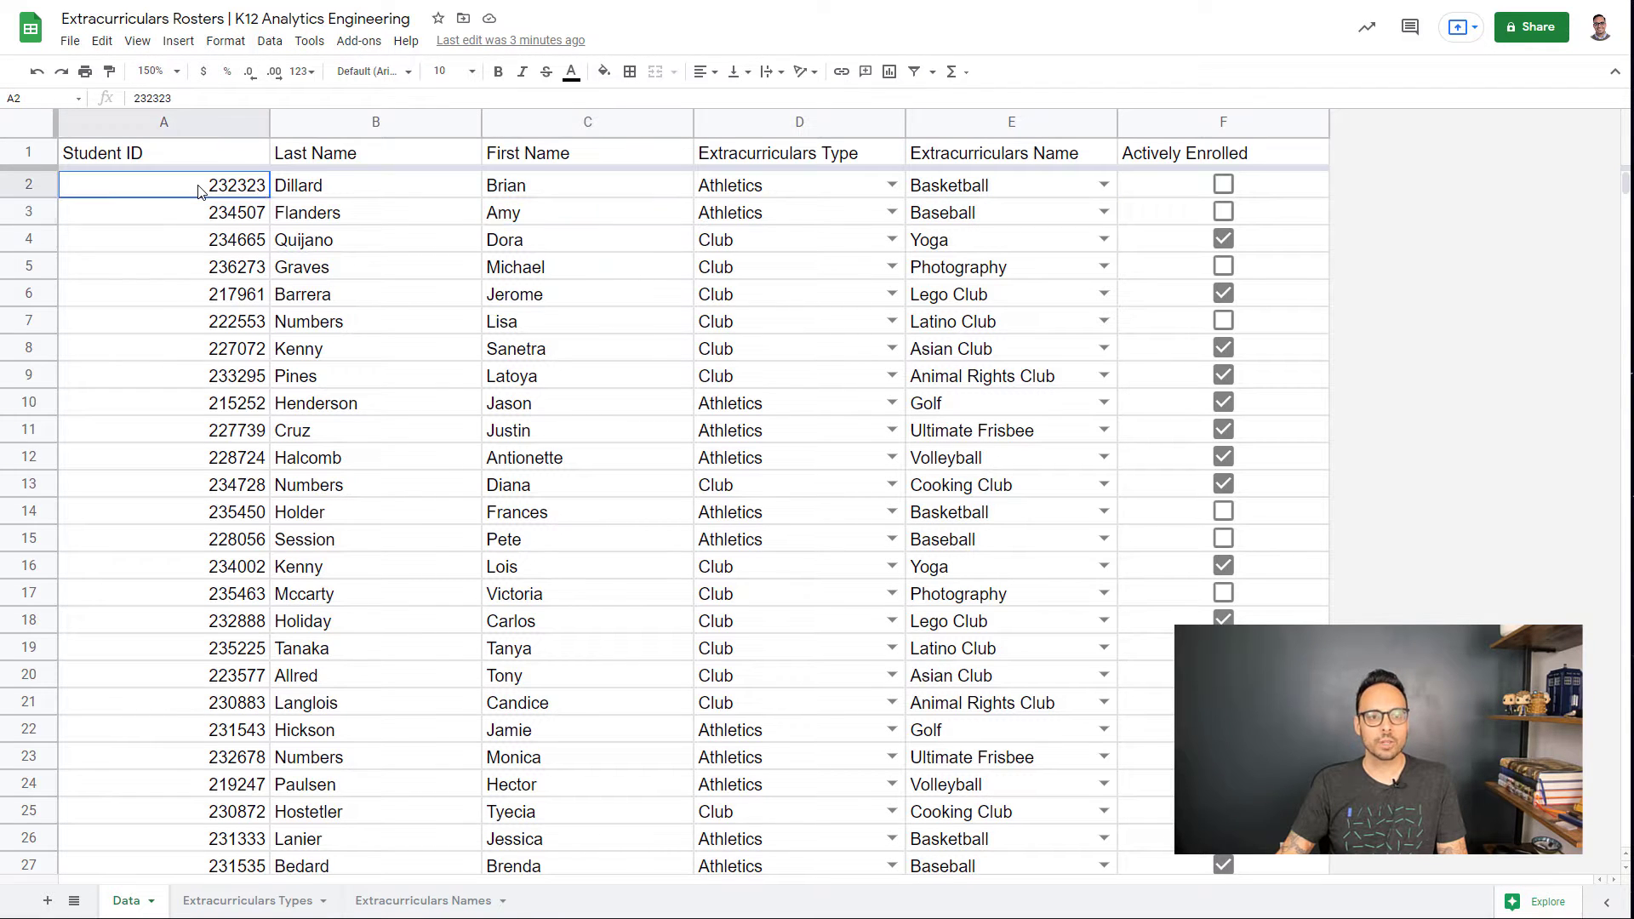
{"action": "left_click", "coordinate": [585, 198]}
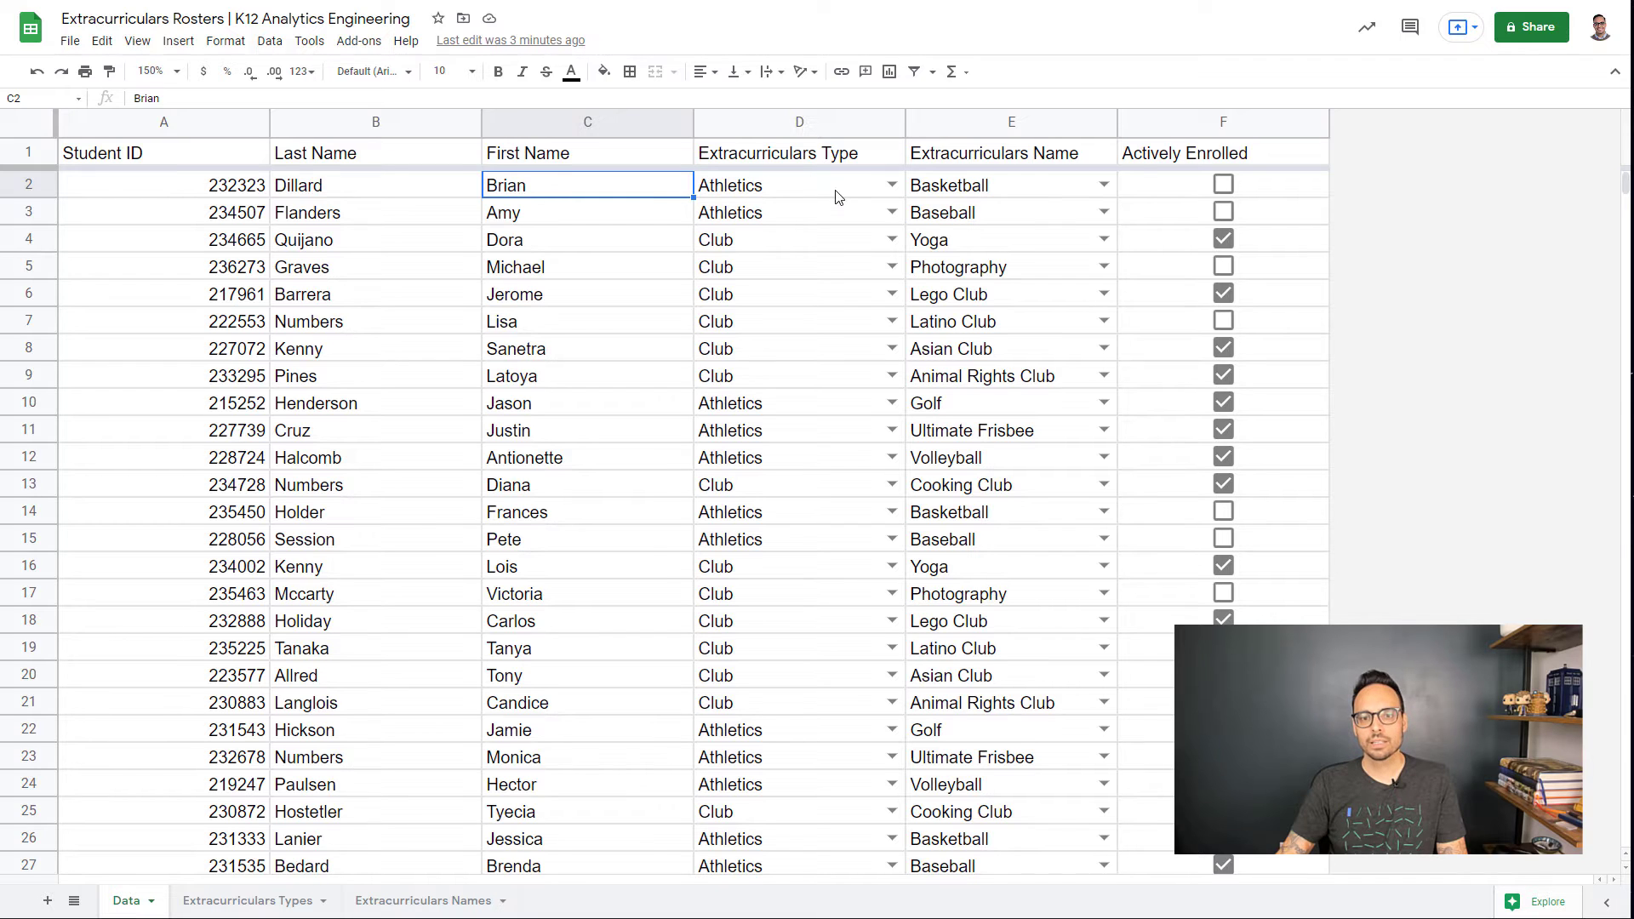
{"action": "left_click", "coordinate": [989, 197]}
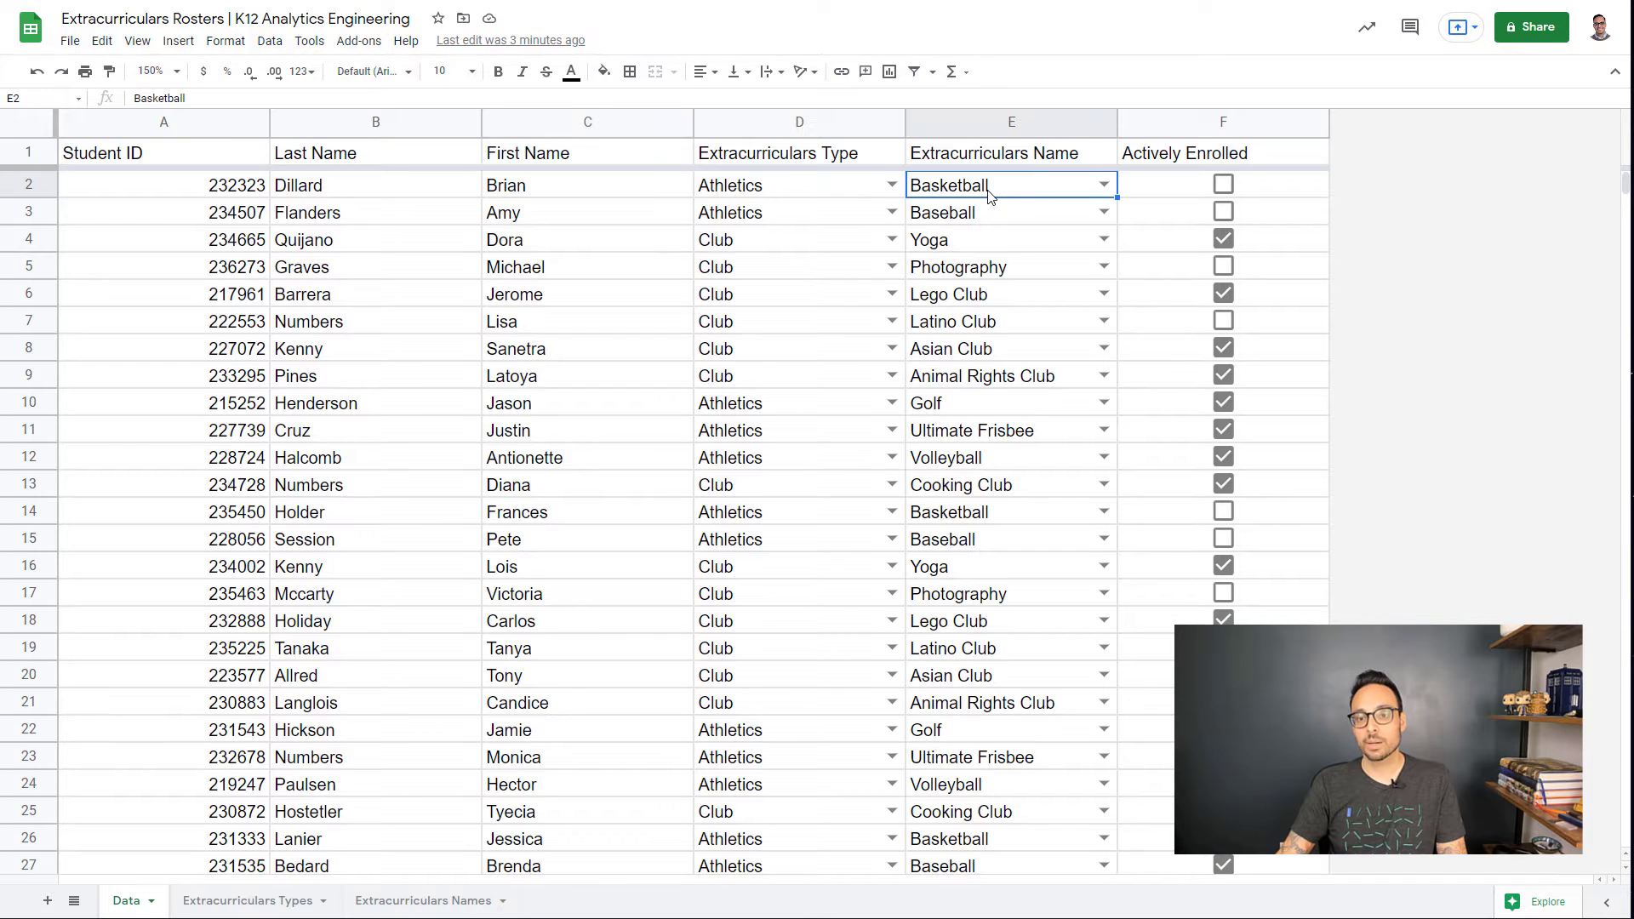
{"action": "left_click", "coordinate": [1172, 194]}
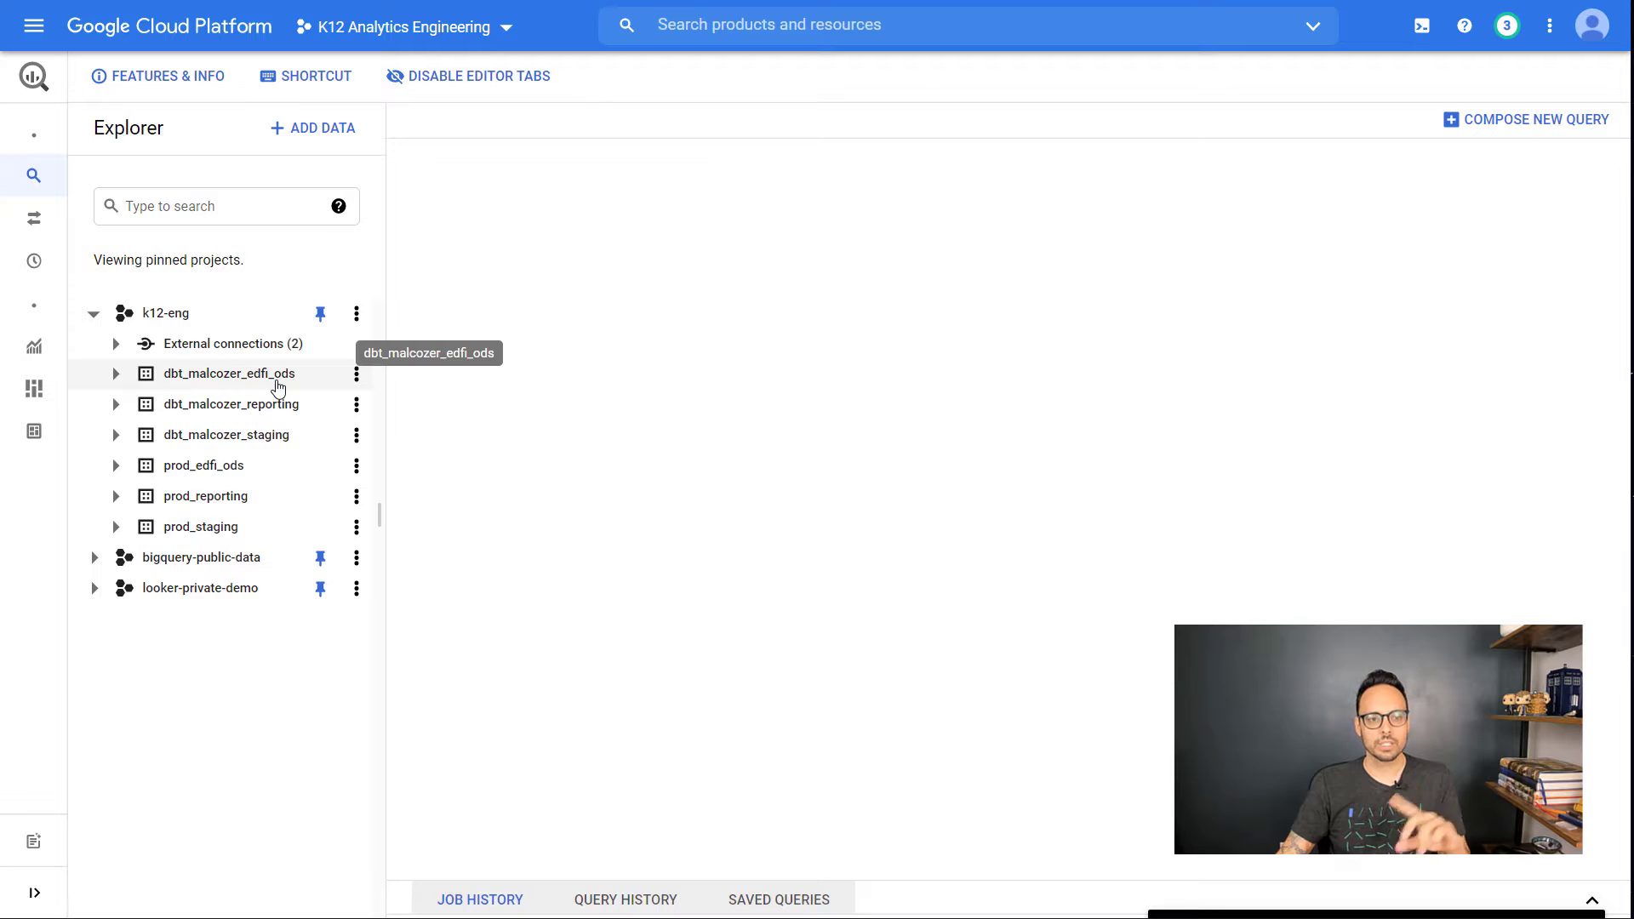
Step: From k12-eng's menu, create dataset raw_google_sheets with data location United States (us)
{"action": "left_click", "coordinate": [356, 314]}
{"action": "left_click", "coordinate": [378, 378]}
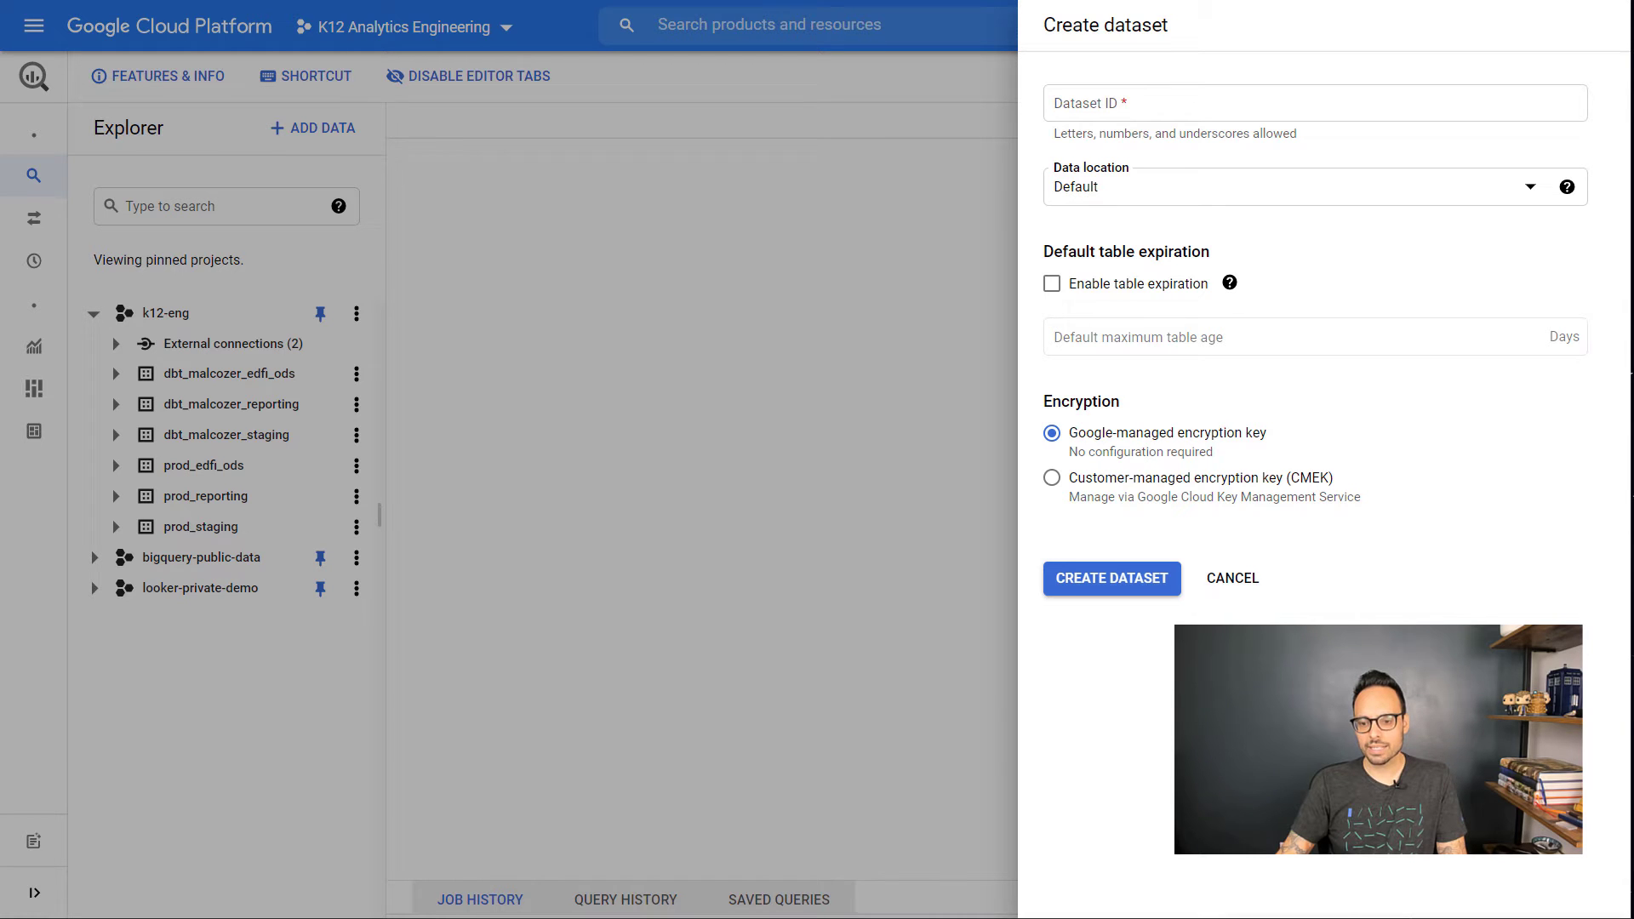
{"action": "left_click", "coordinate": [1119, 99]}
{"action": "type", "text": "raw_google_sheets"}
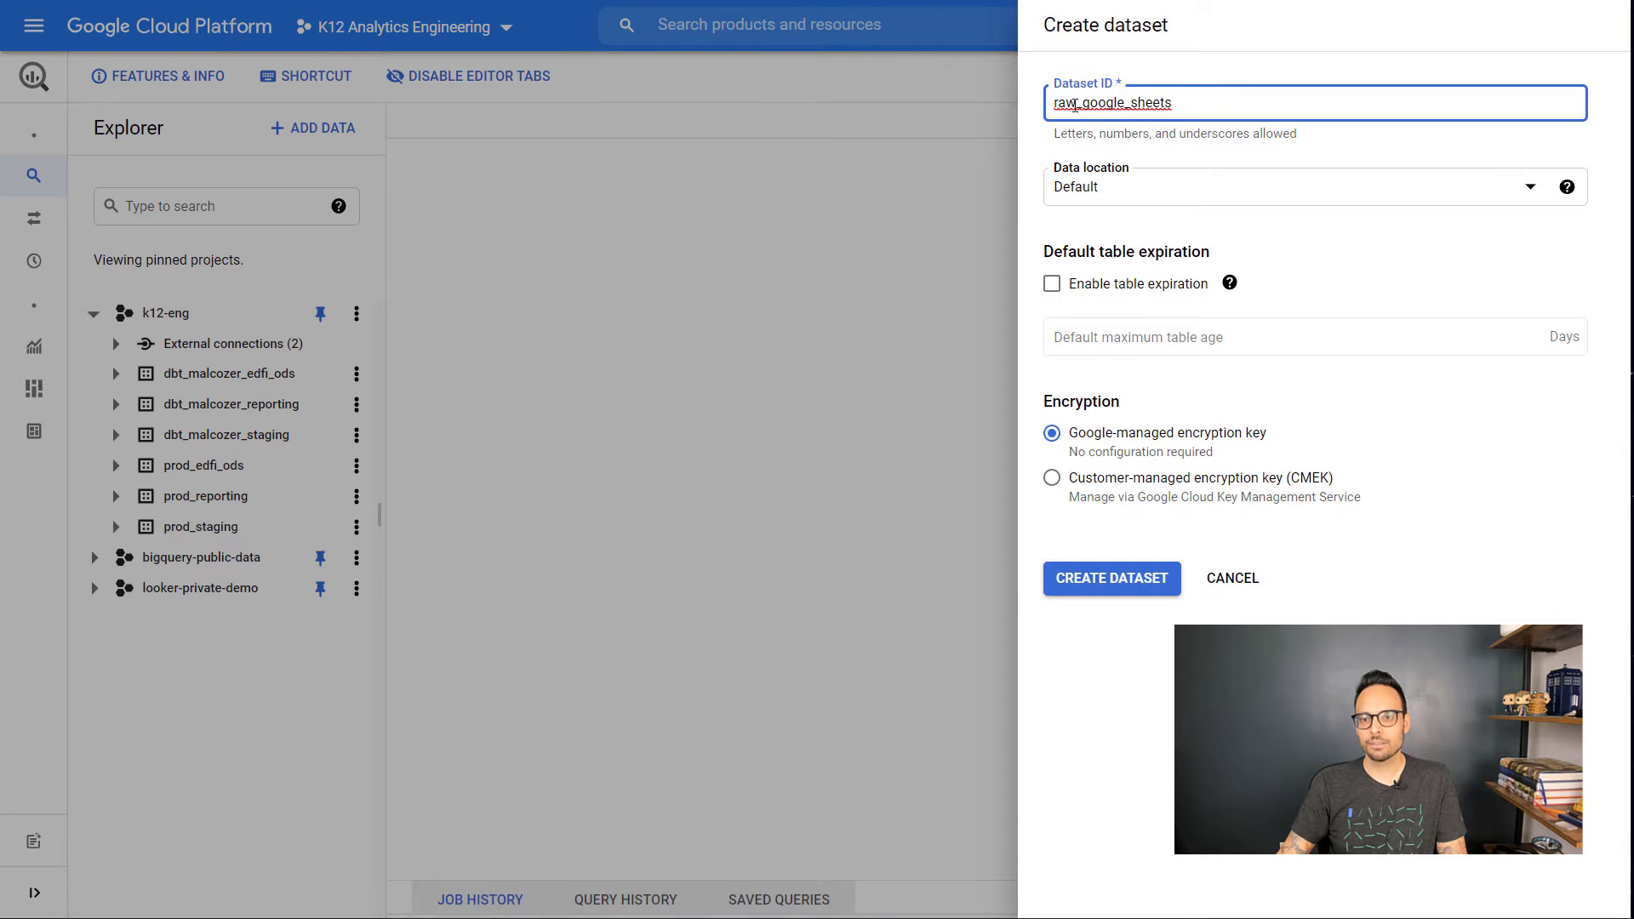
{"action": "left_click", "coordinate": [1104, 191]}
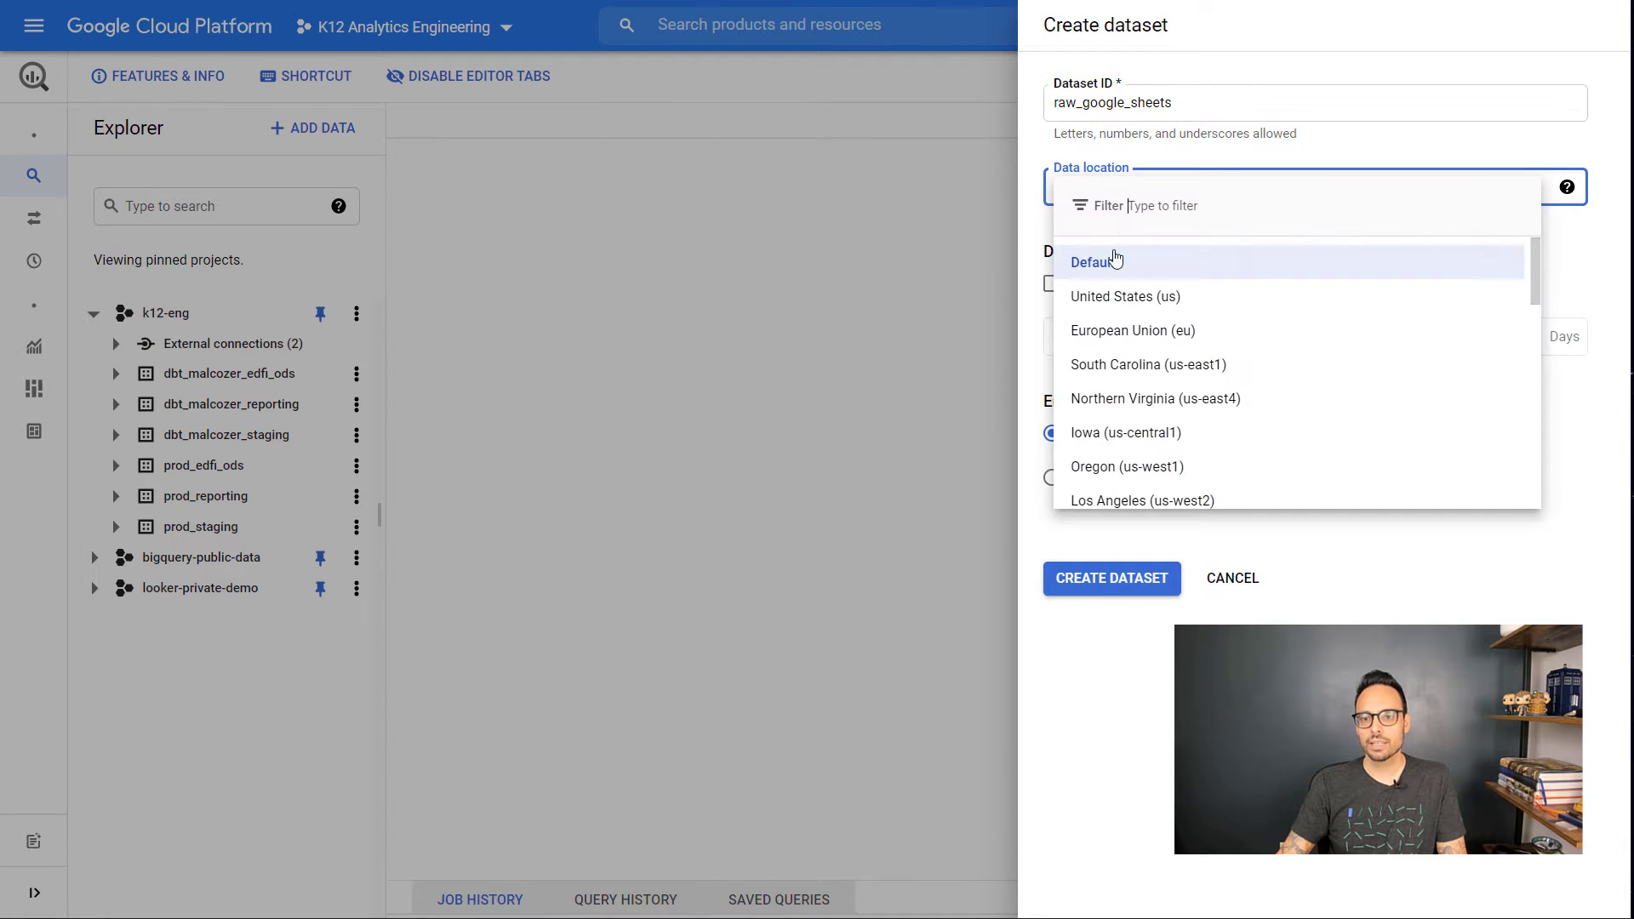
{"action": "left_click", "coordinate": [1115, 296]}
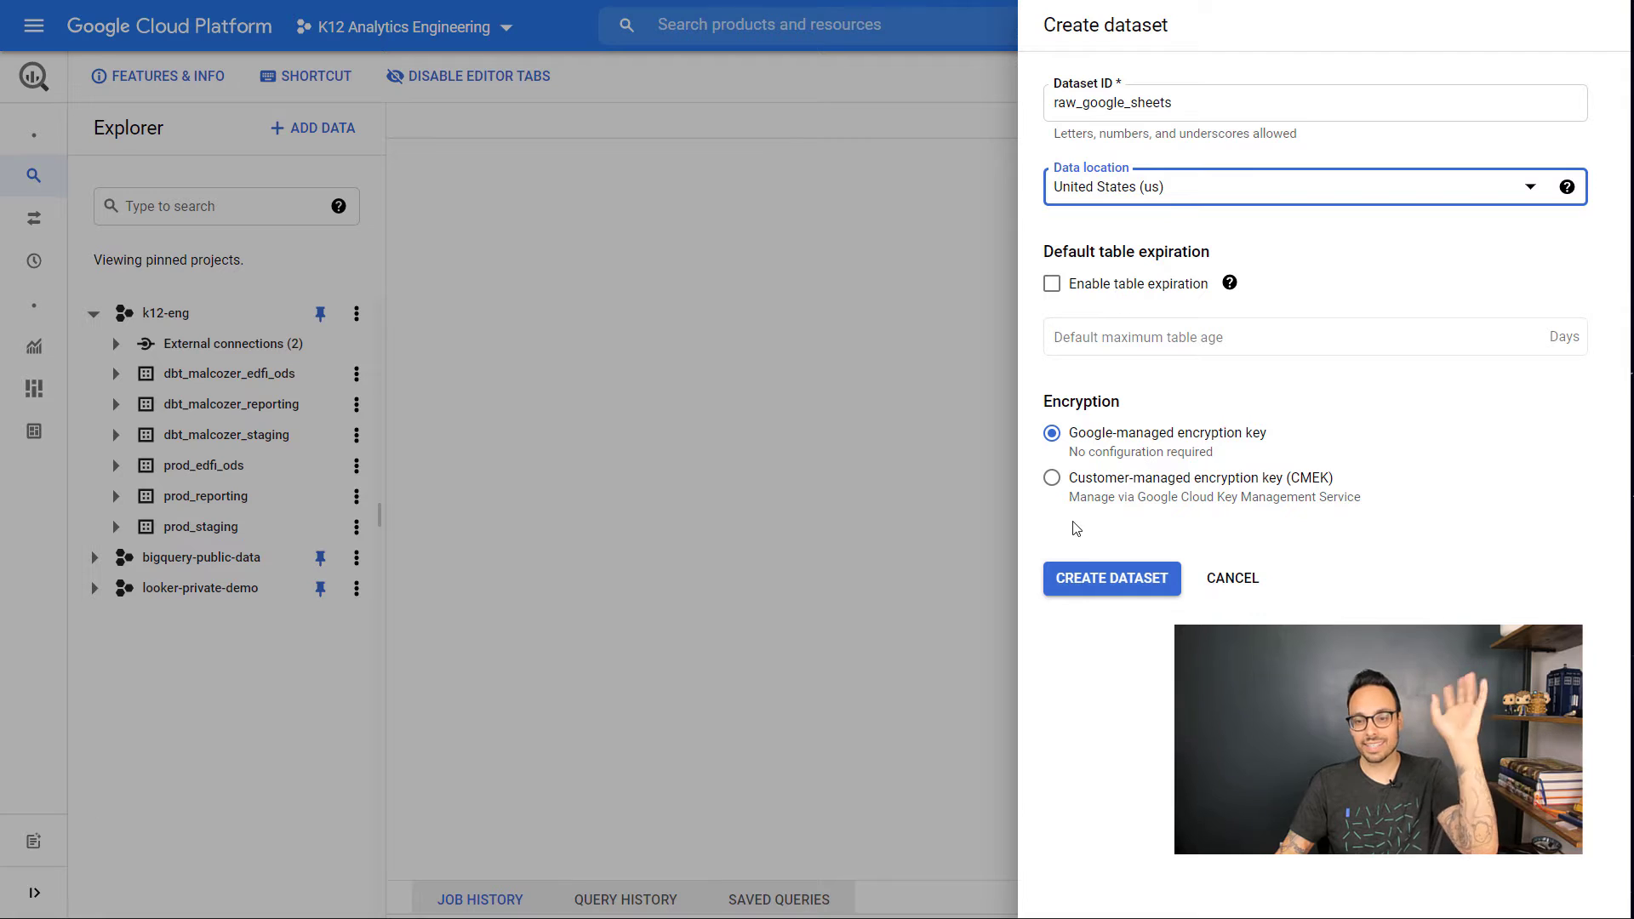
{"action": "left_click", "coordinate": [1111, 583]}
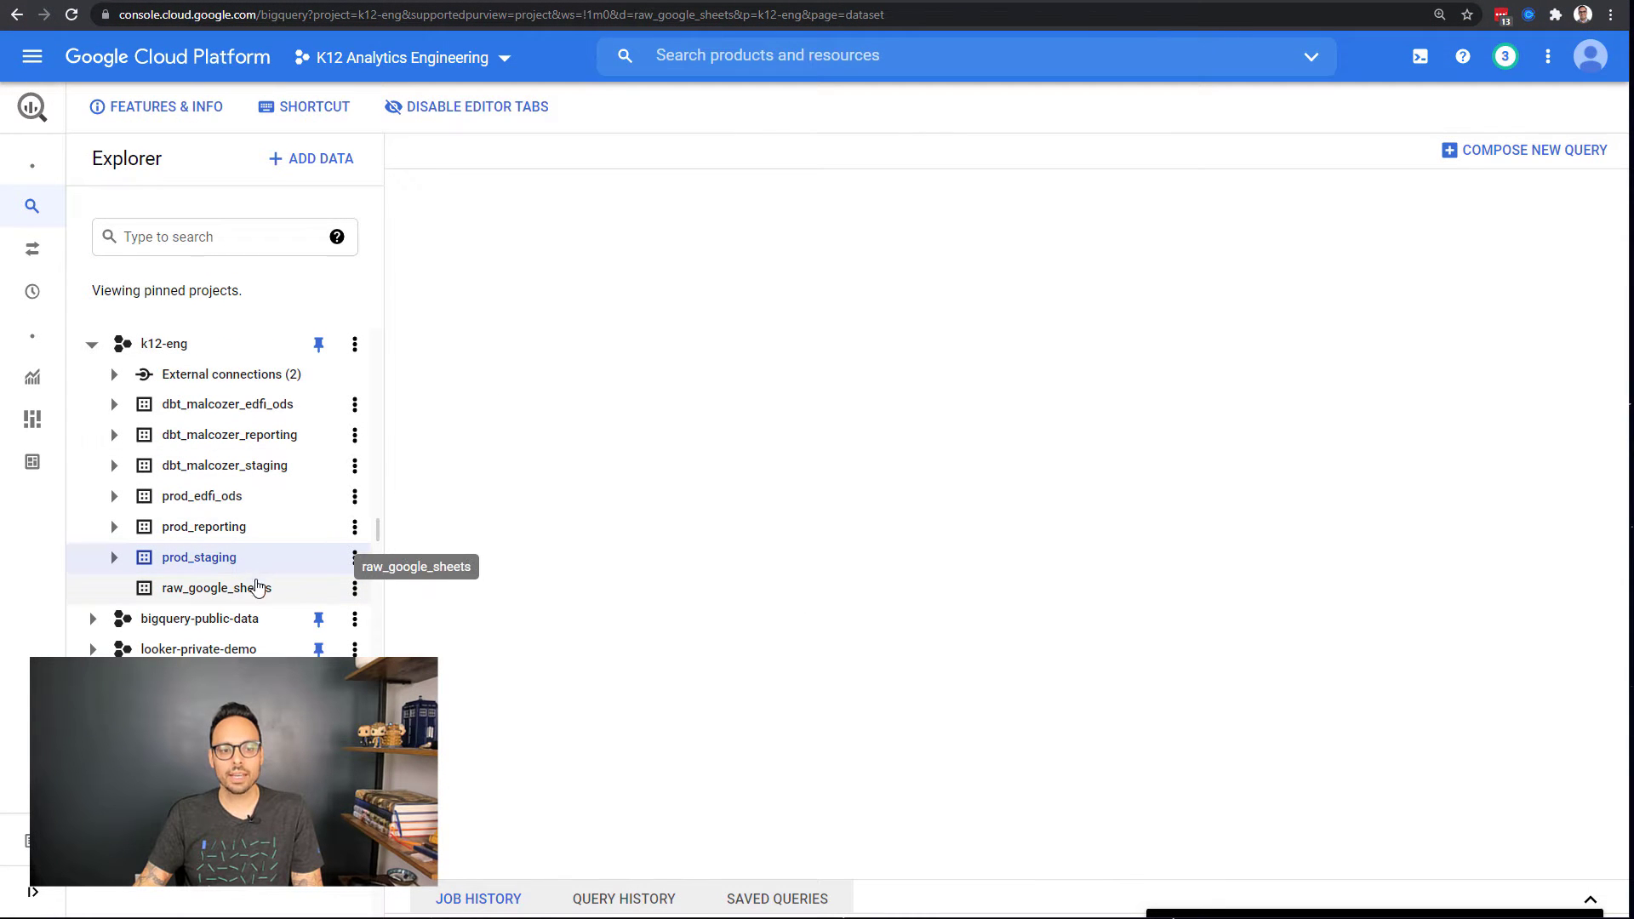
Step: Start a new table in raw_google_sheets with Google Drive as source and Google Sheet format
{"action": "left_click", "coordinate": [355, 587]}
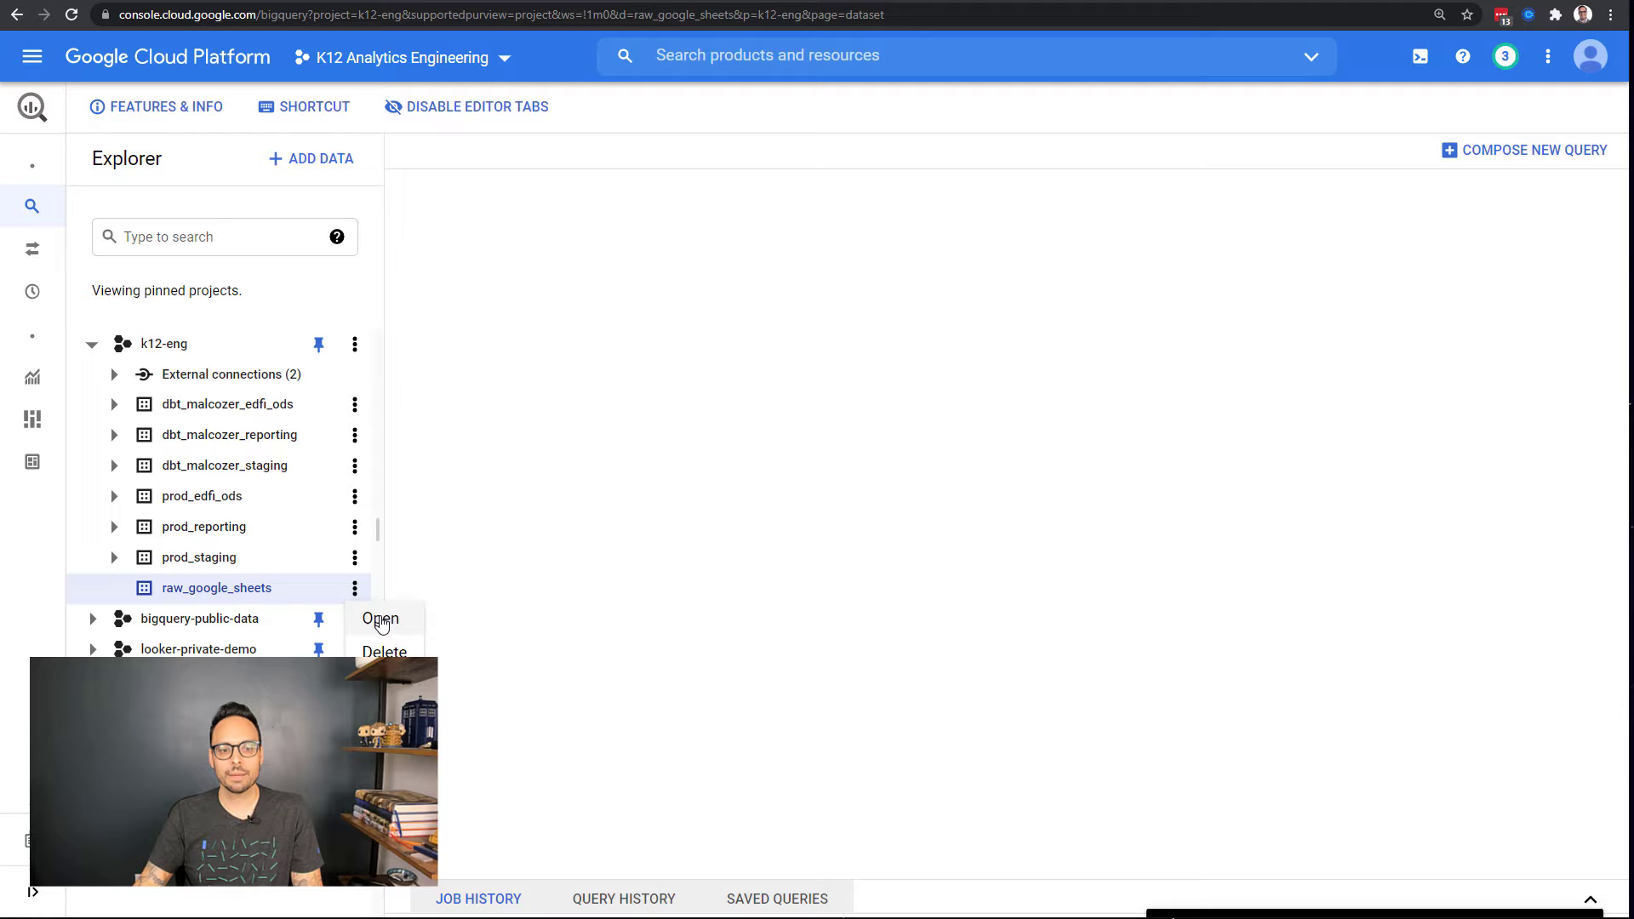
{"action": "left_click", "coordinate": [380, 619]}
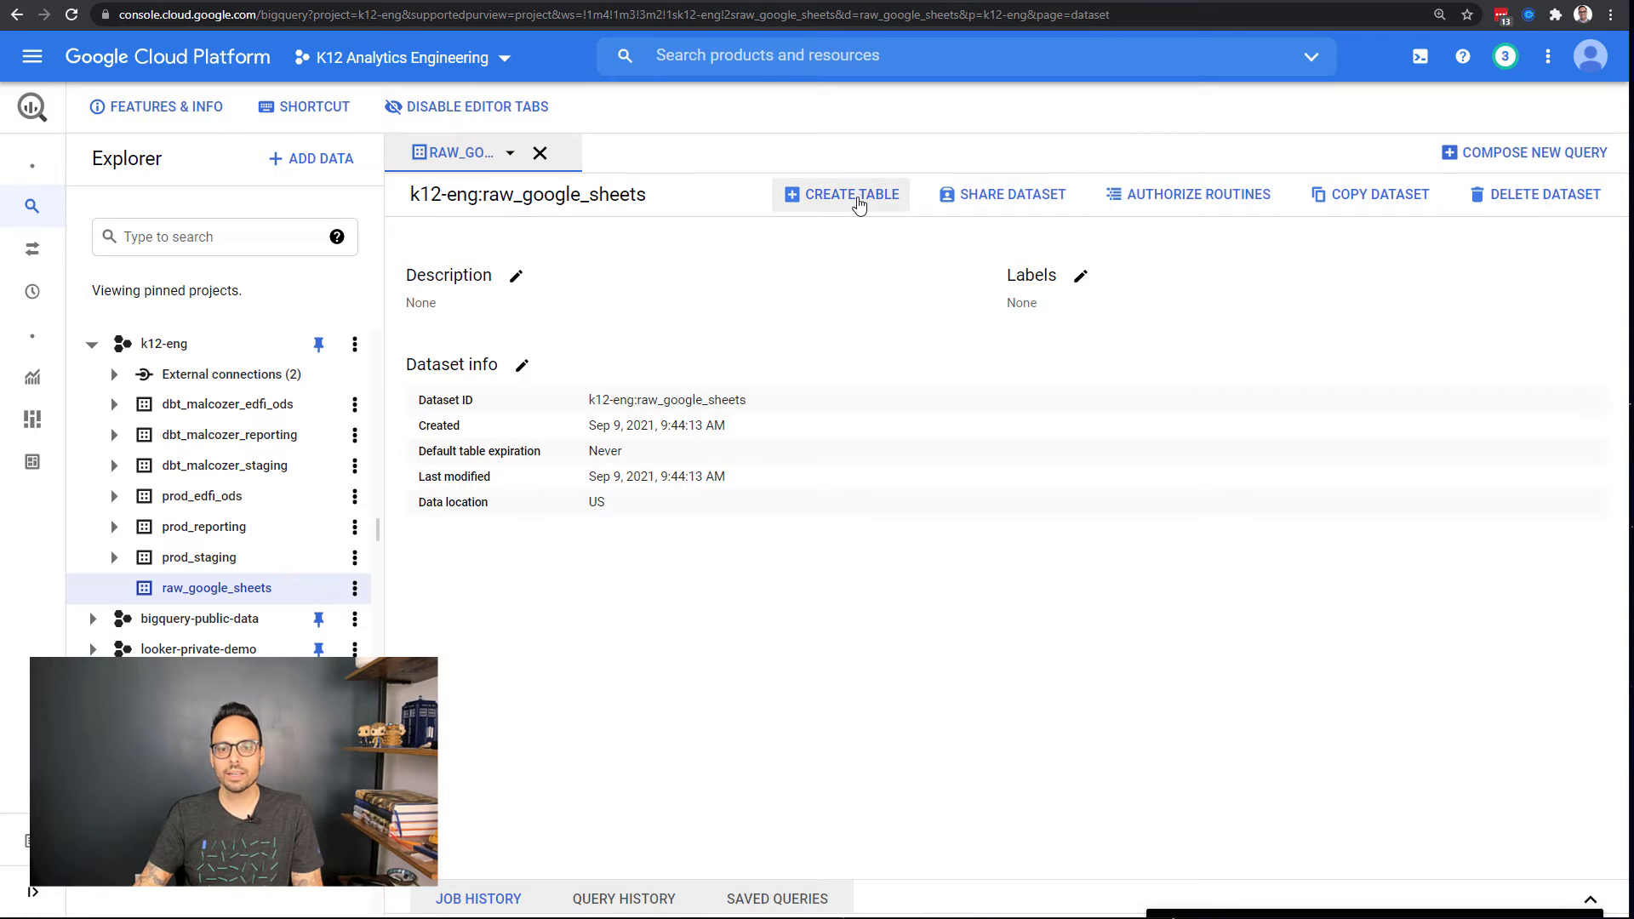
{"action": "left_click", "coordinate": [855, 200]}
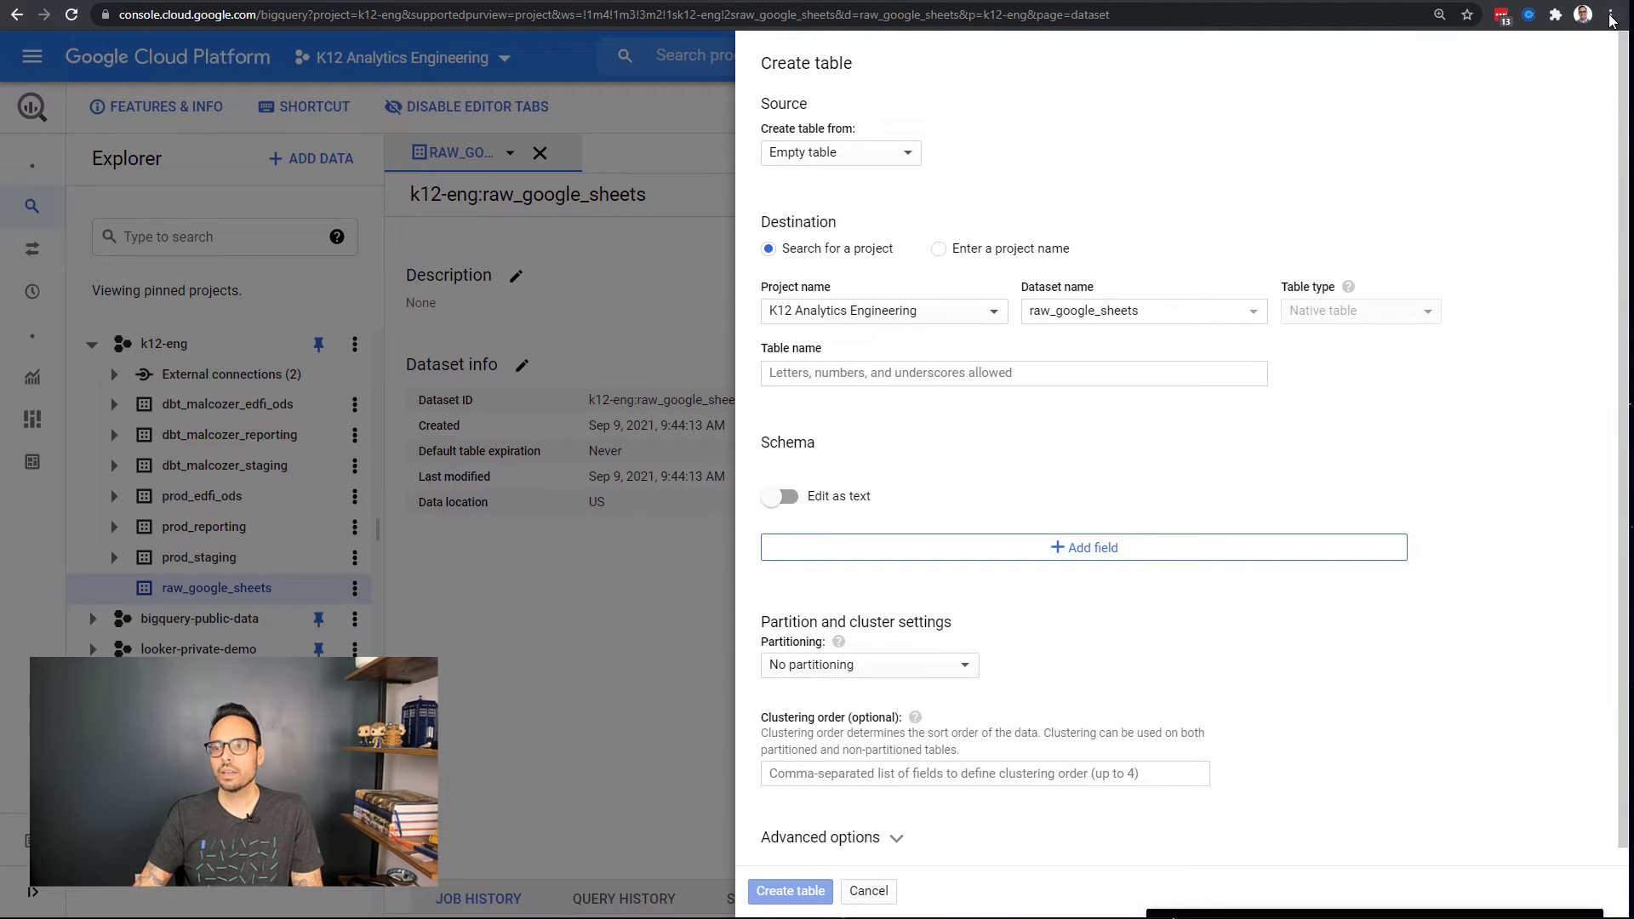
{"action": "left_click", "coordinate": [1610, 15]}
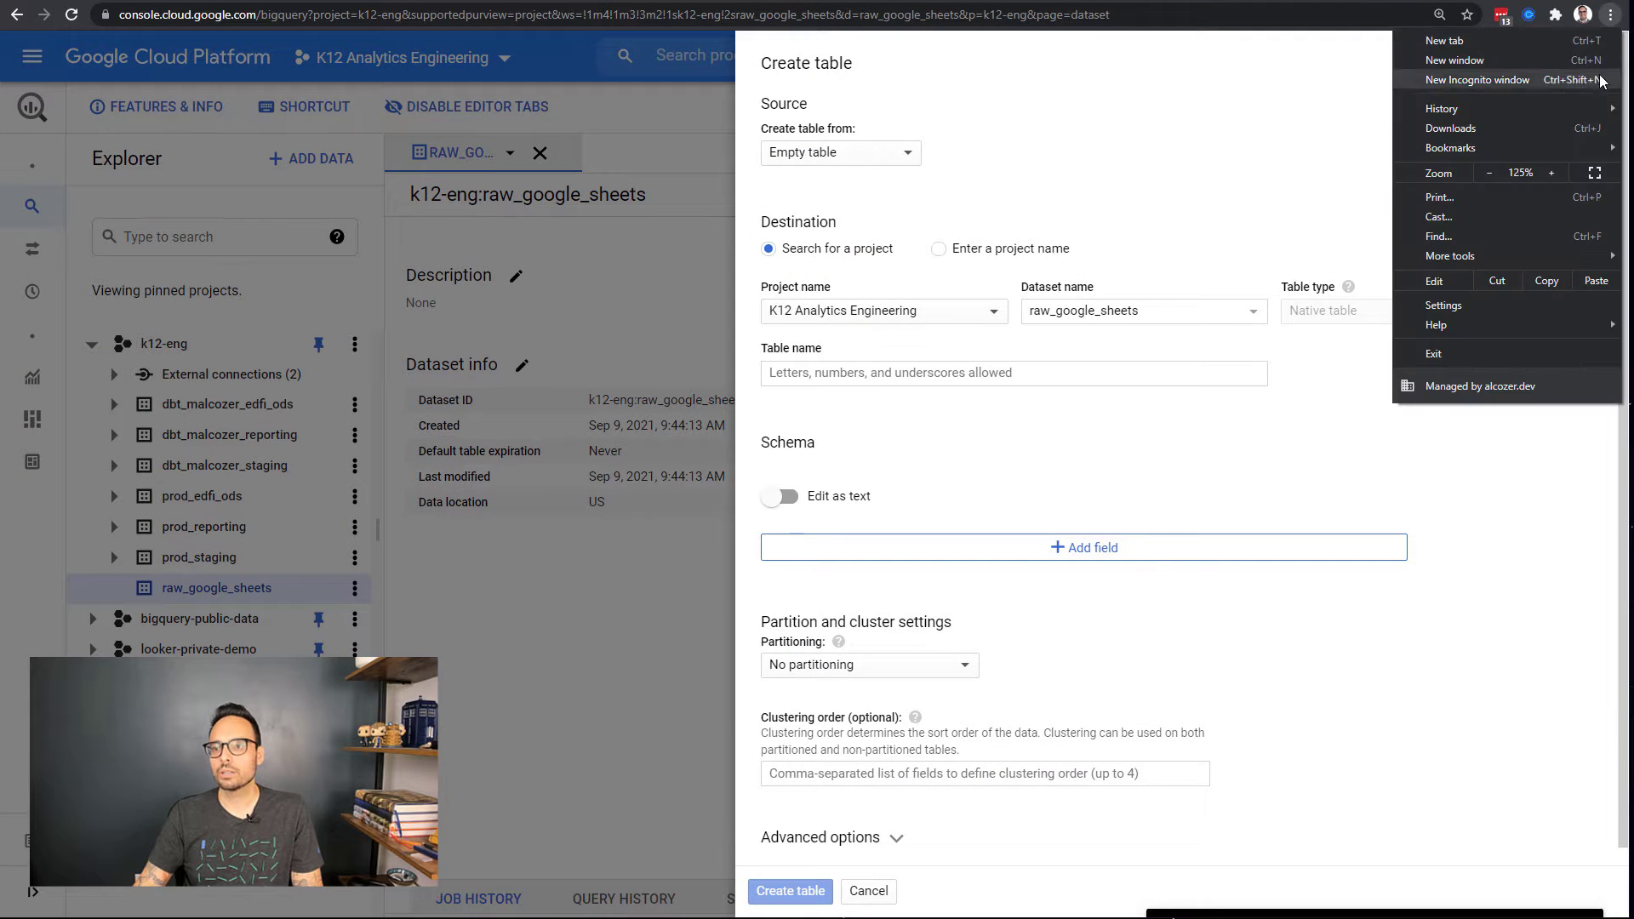
{"action": "left_click", "coordinate": [855, 158]}
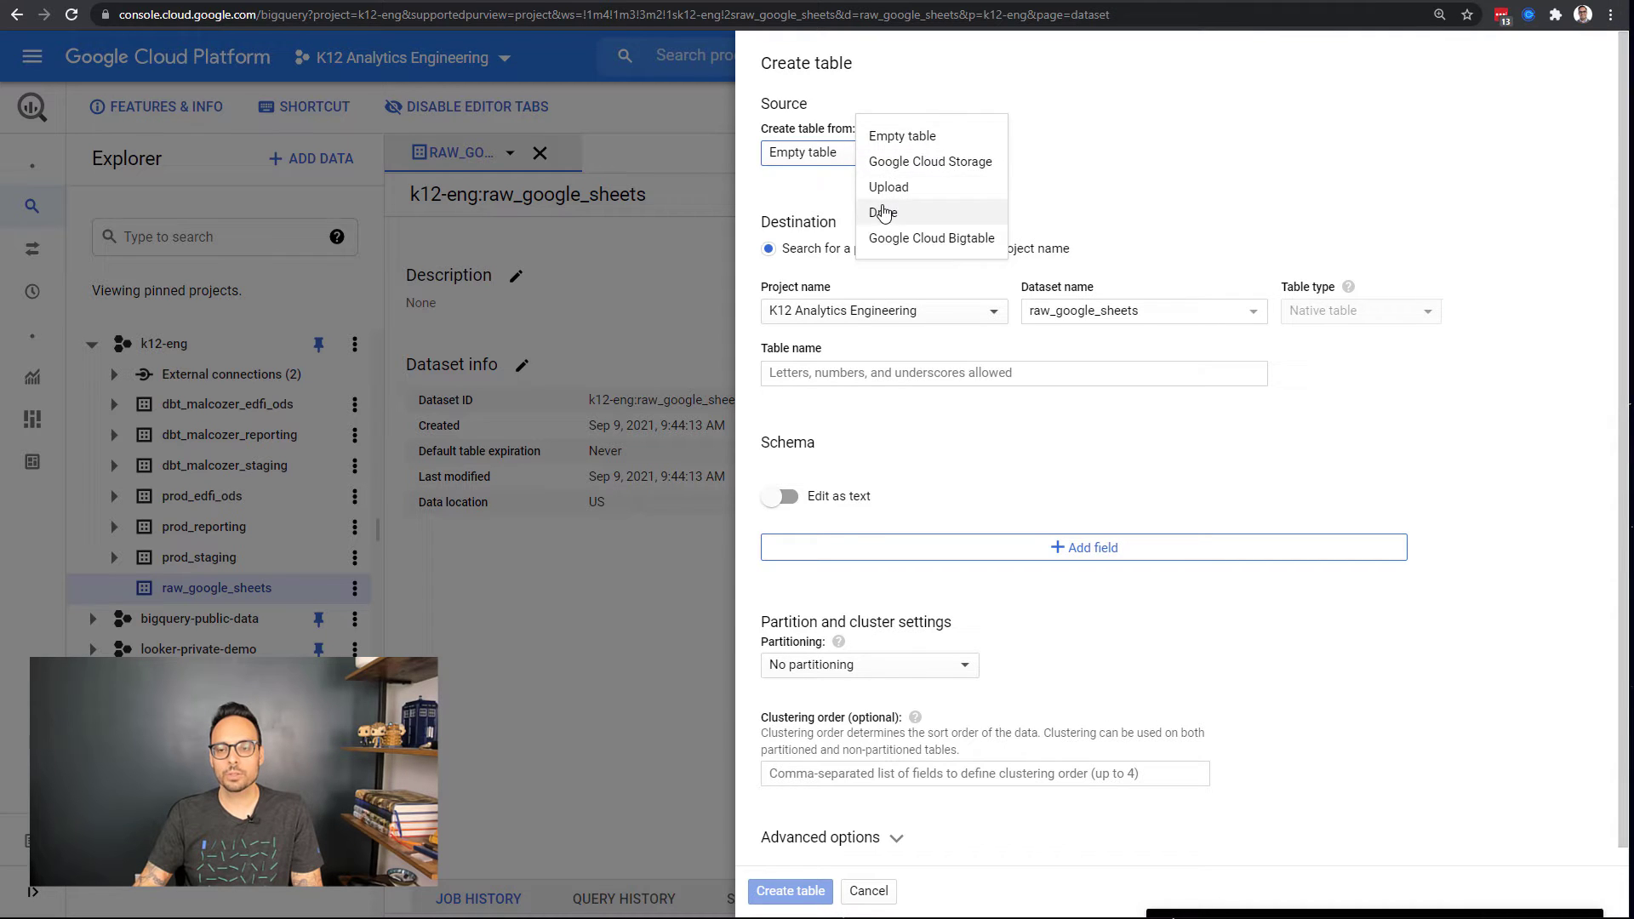
{"action": "left_click", "coordinate": [877, 213]}
{"action": "left_click", "coordinate": [1387, 153]}
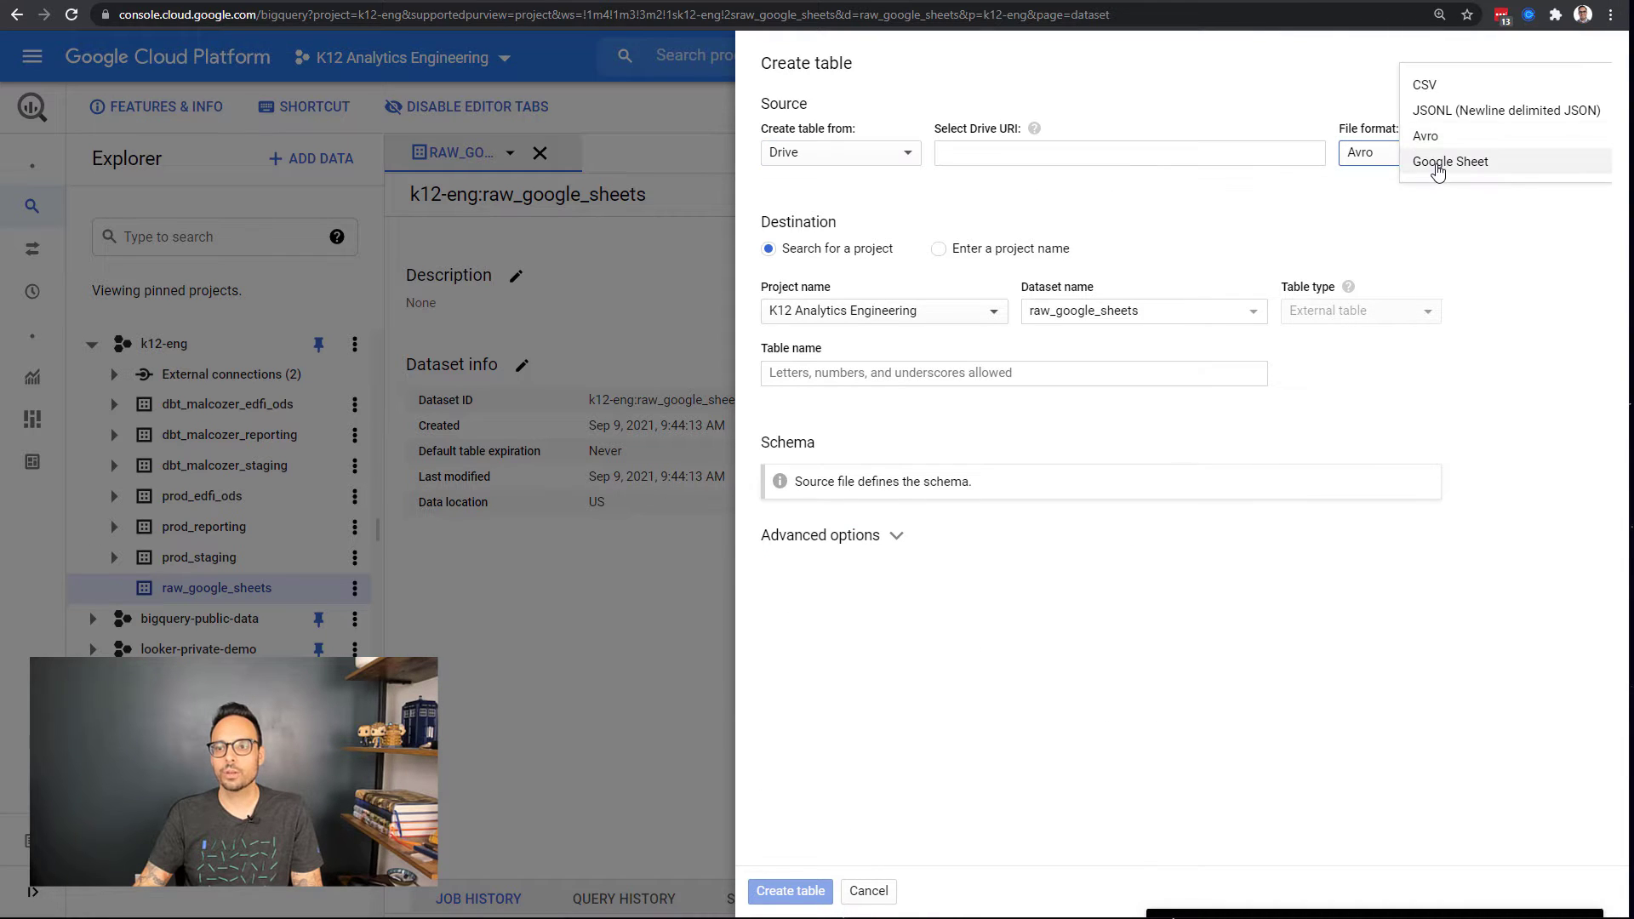
{"action": "left_click", "coordinate": [1434, 164]}
Step: Paste the roster spreadsheet's URL as the Drive URI, trimming the trailing /edit#gid=0
{"action": "key", "text": "ctrl+Tab"}
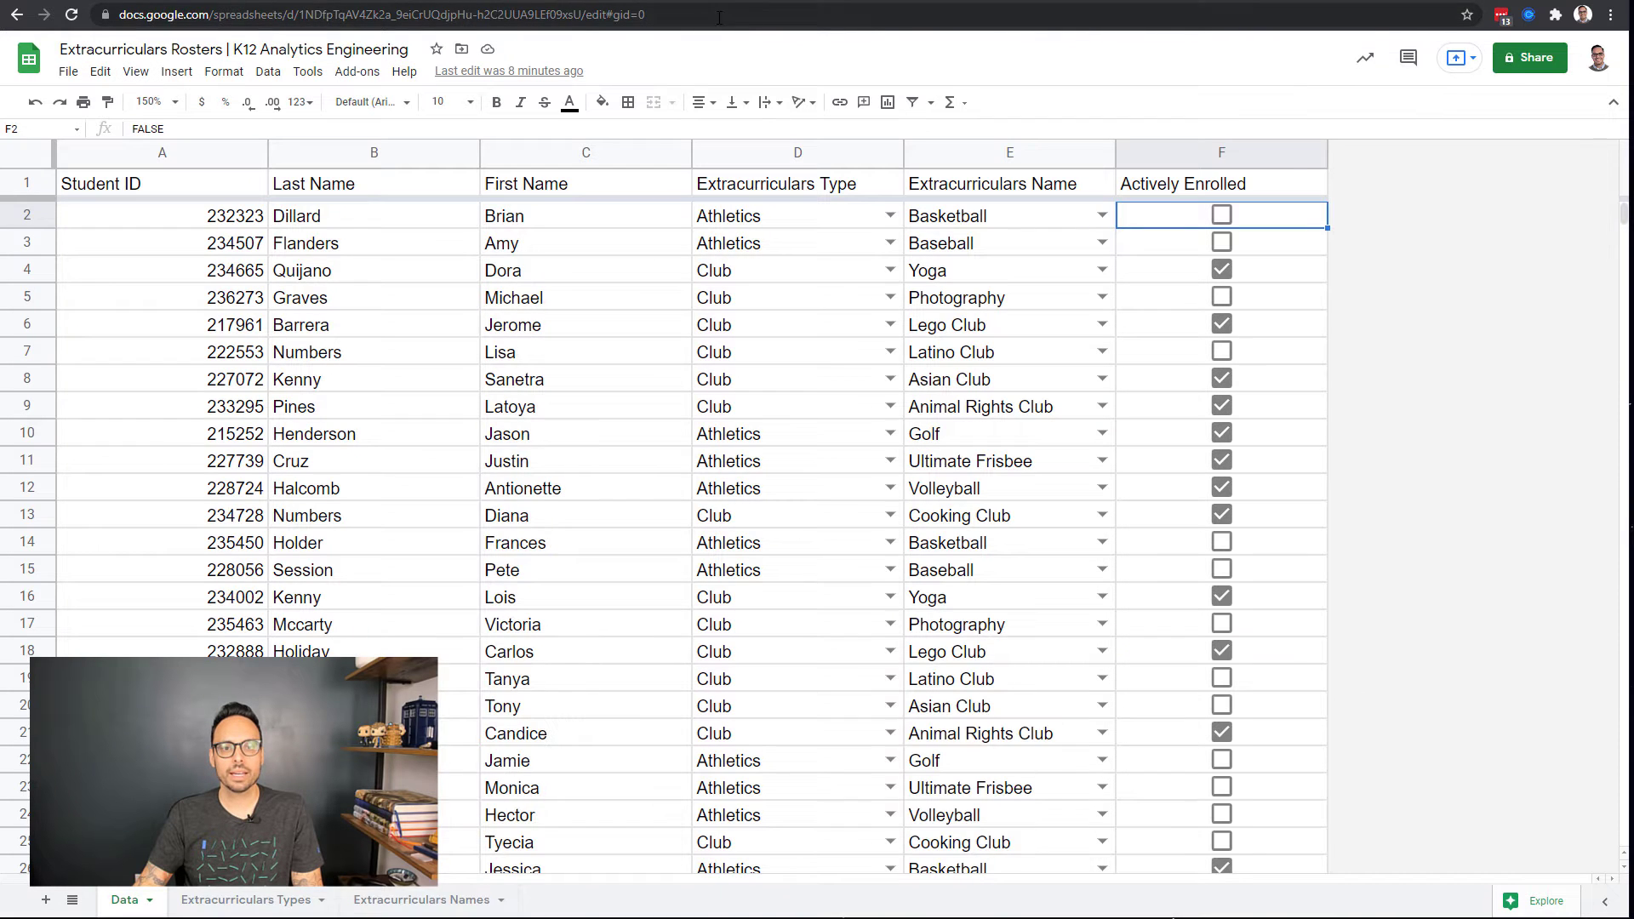
{"action": "left_click", "coordinate": [687, 23]}
{"action": "key", "text": "ctrl+shift+Tab"}
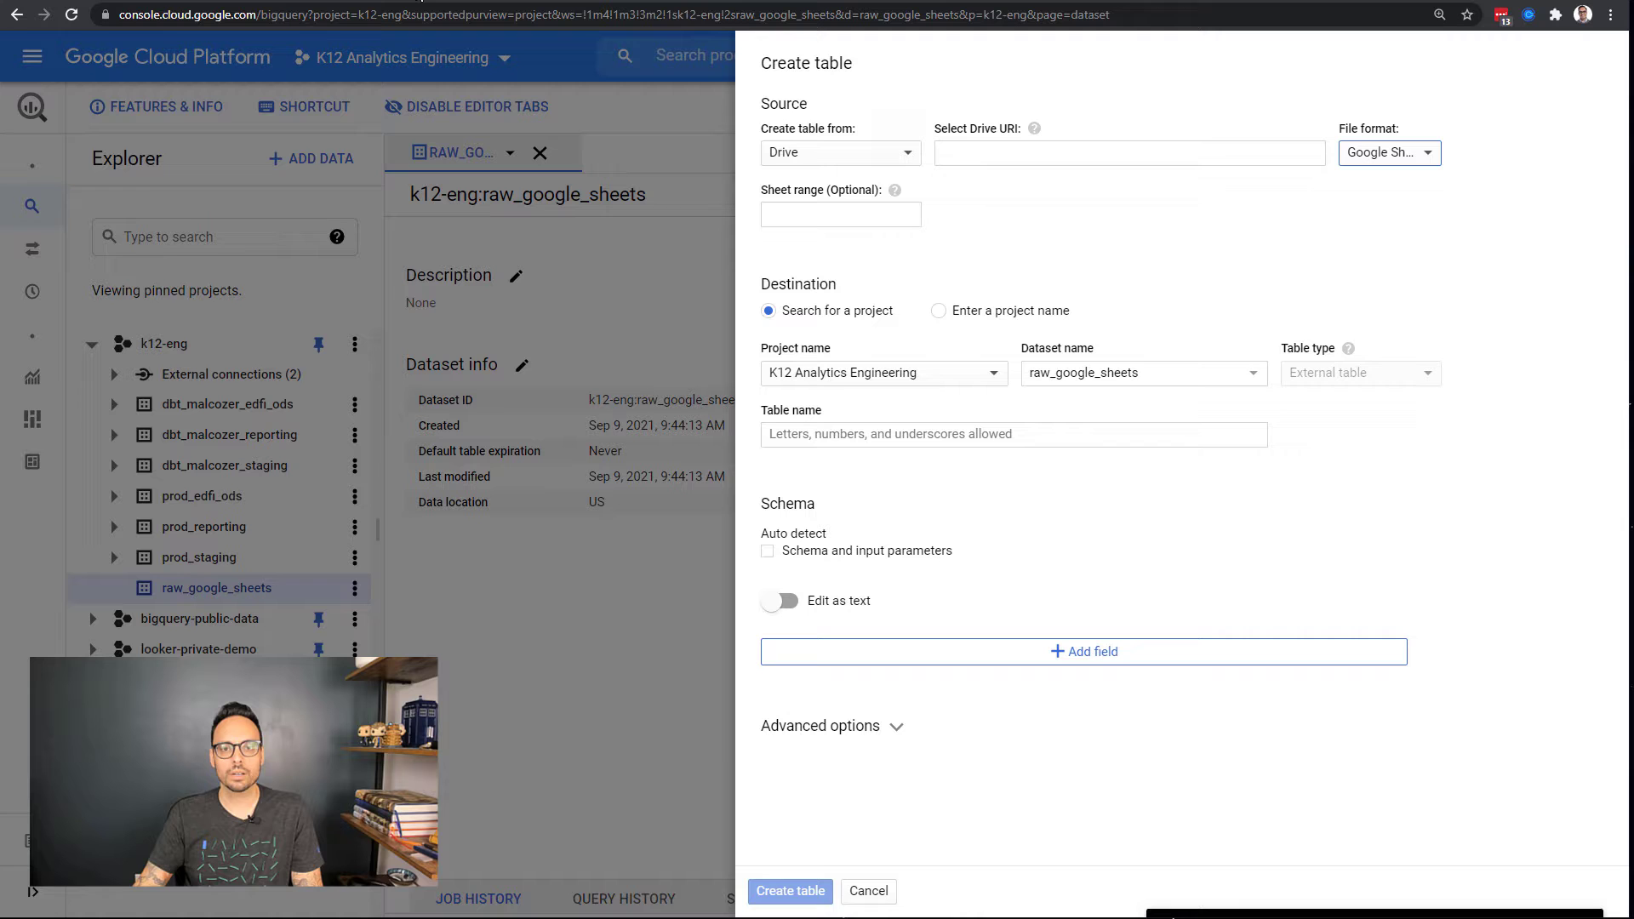
{"action": "left_click", "coordinate": [997, 154]}
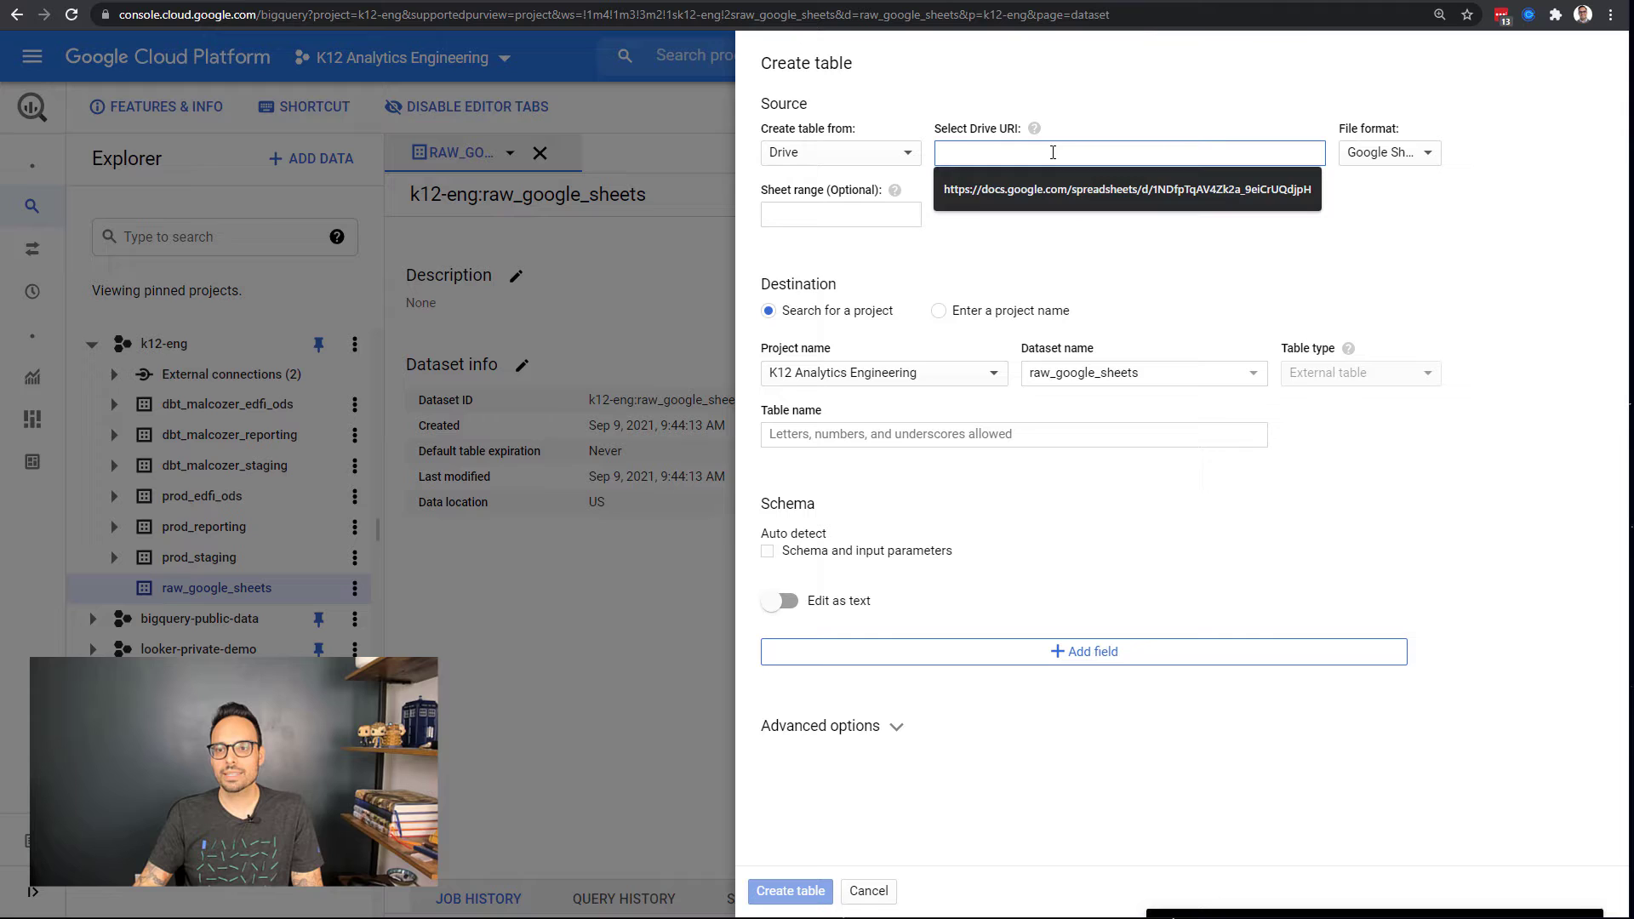
{"action": "key", "text": "shift+End"}
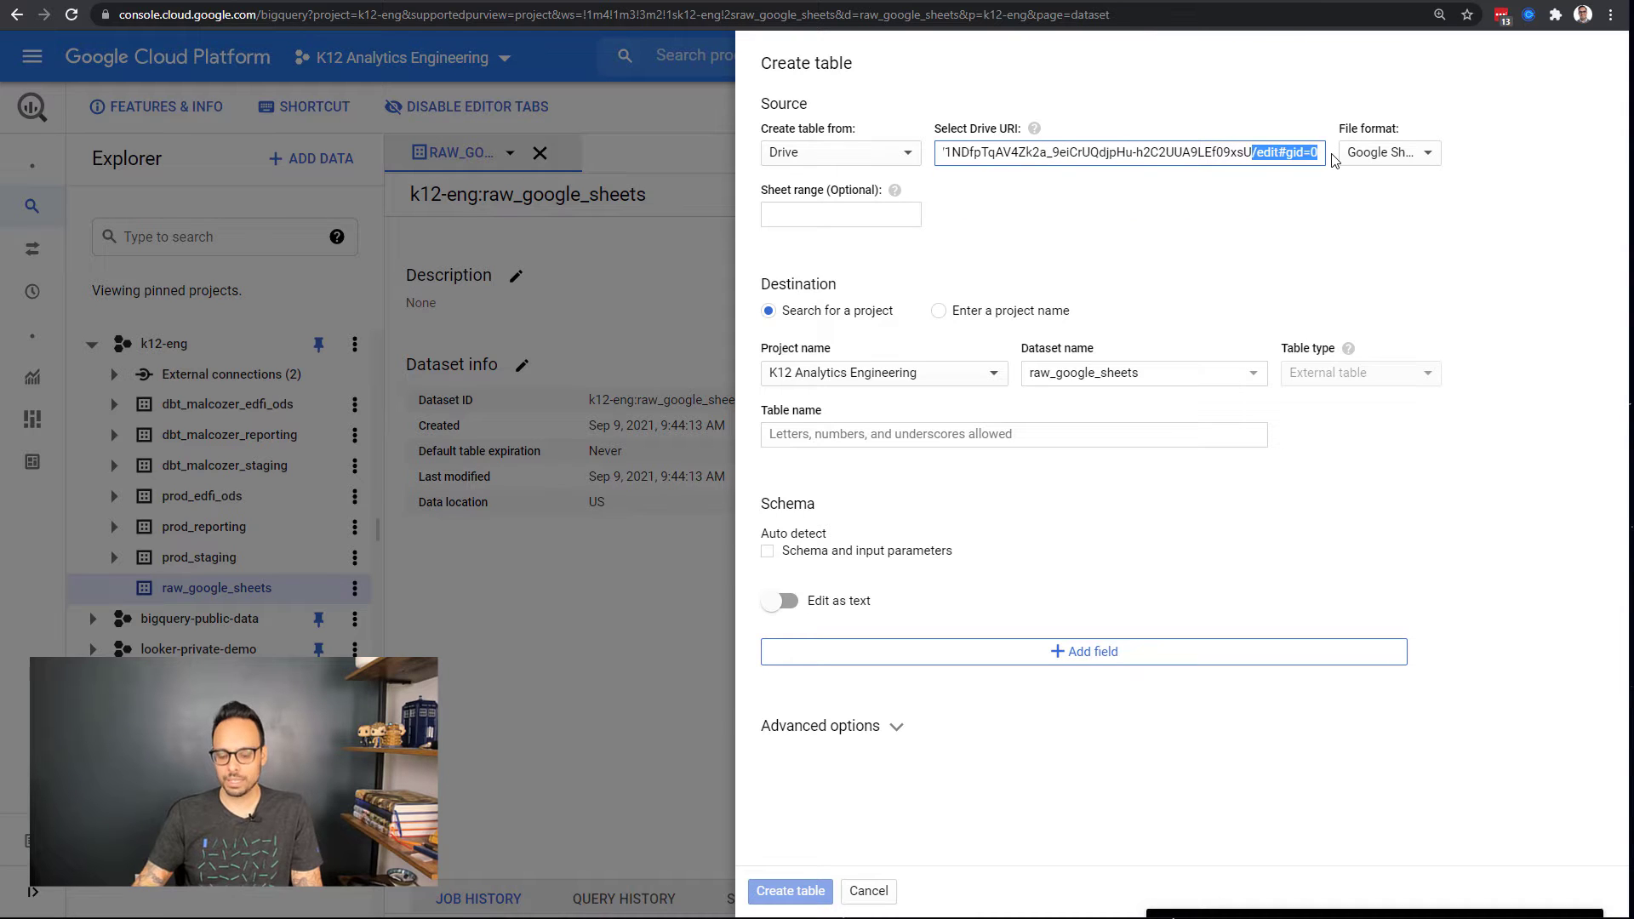
{"action": "key", "text": "BackSpace"}
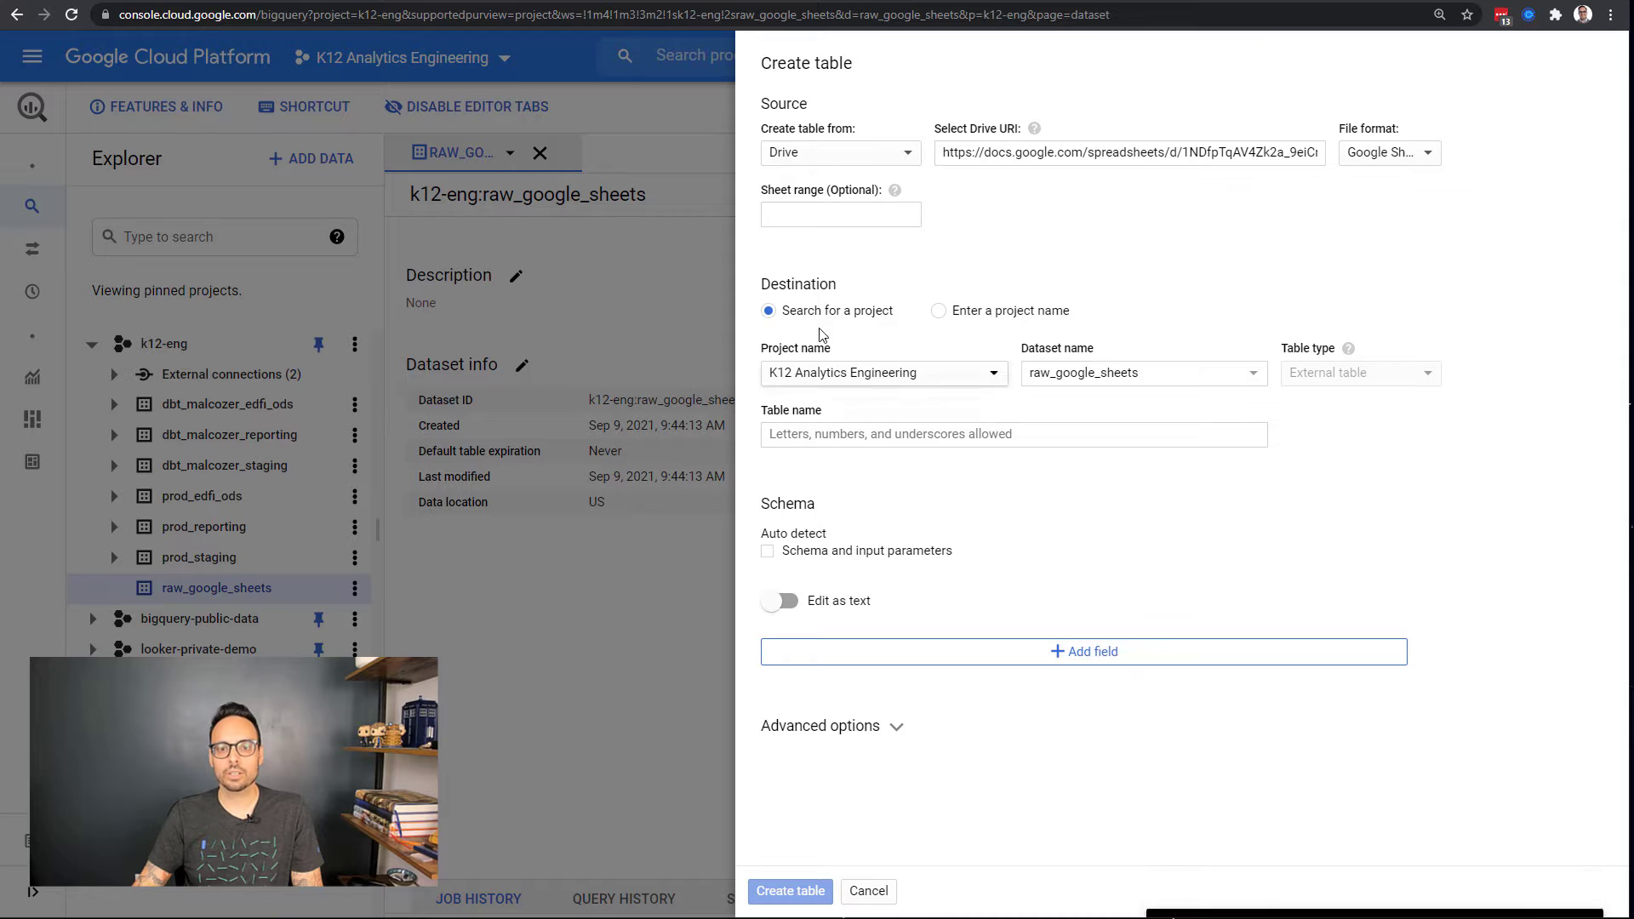
Step: Enter sheet range 'Data'!A:F and name the table student_extracurriculars
{"action": "left_click", "coordinate": [824, 207]}
{"action": "type", "text": "'Data'!A:F"}
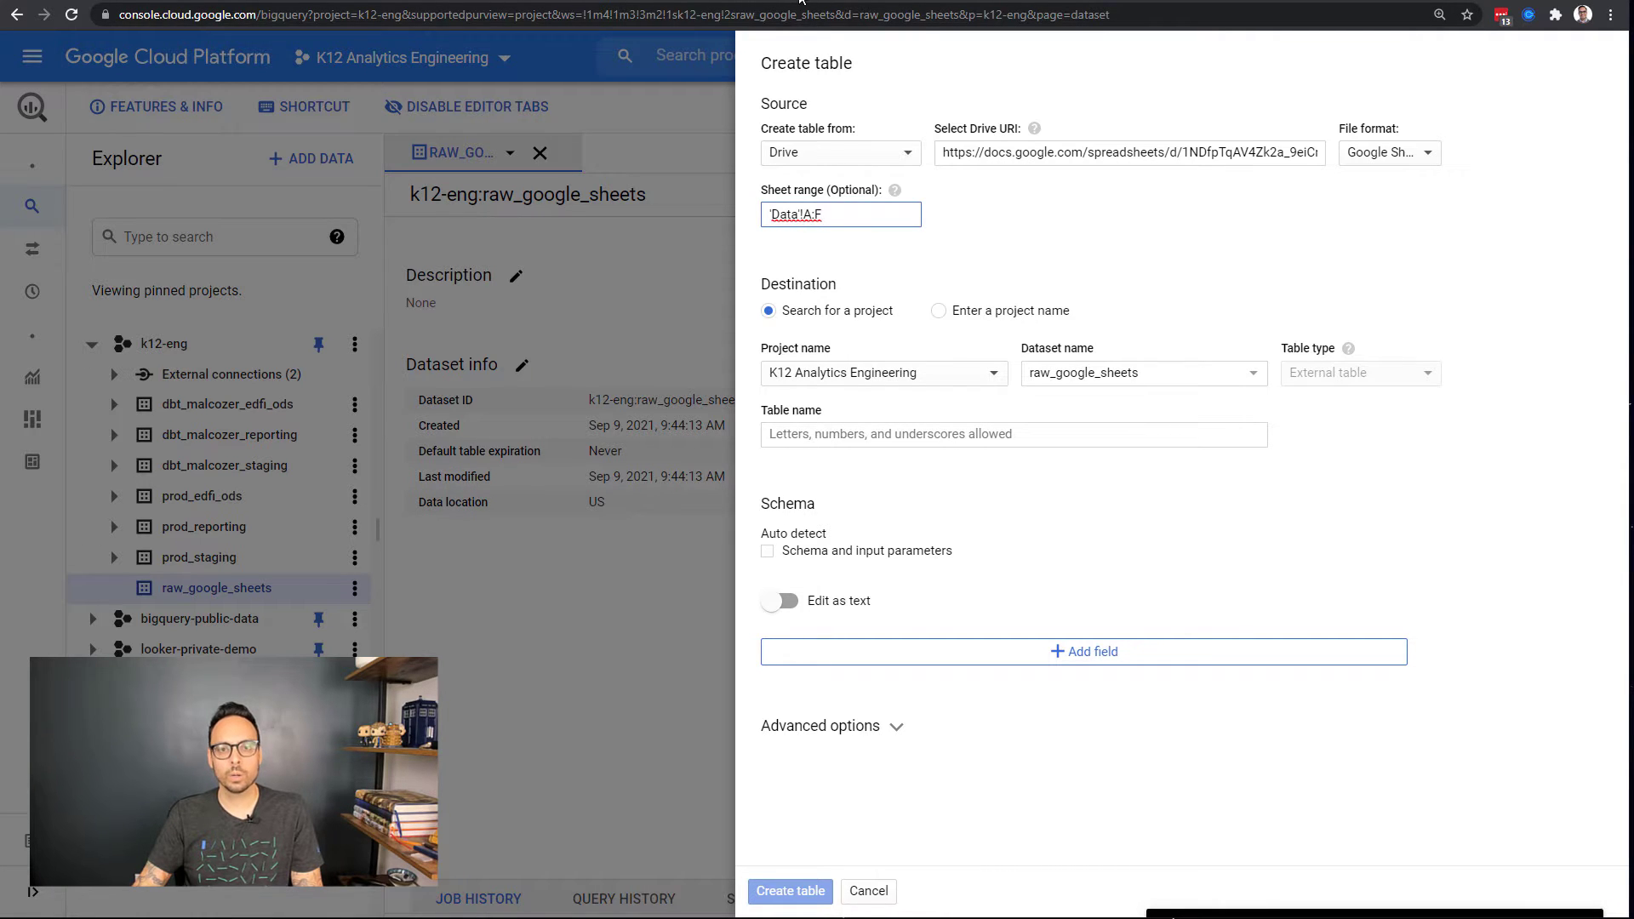
{"action": "left_click", "coordinate": [979, 1]}
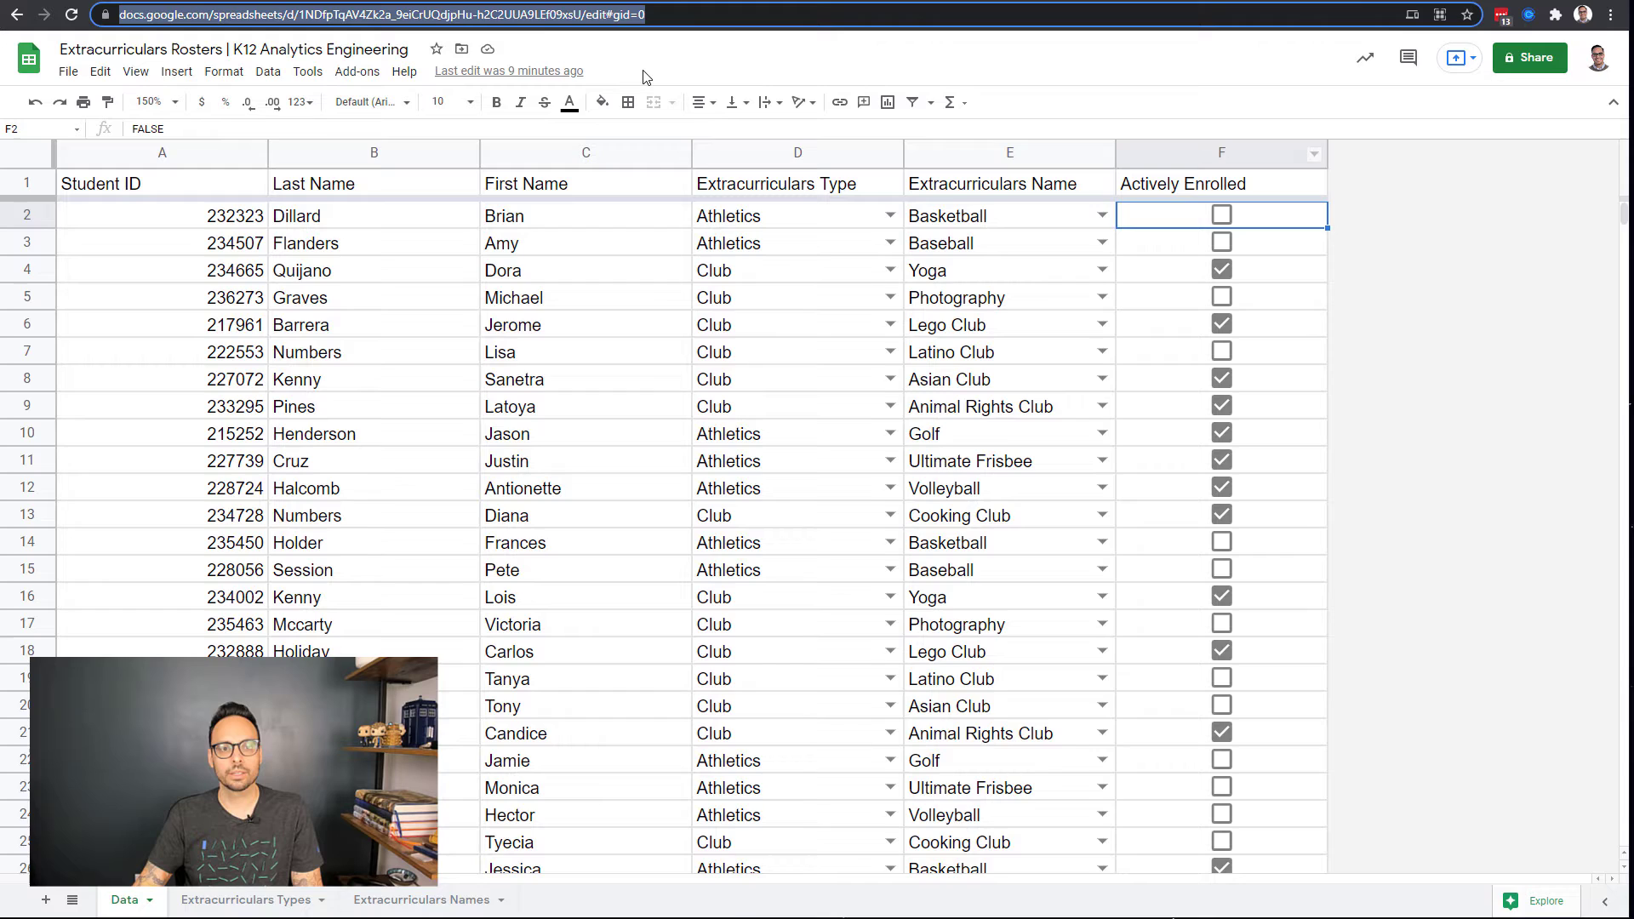
{"action": "left_click", "coordinate": [400, 7]}
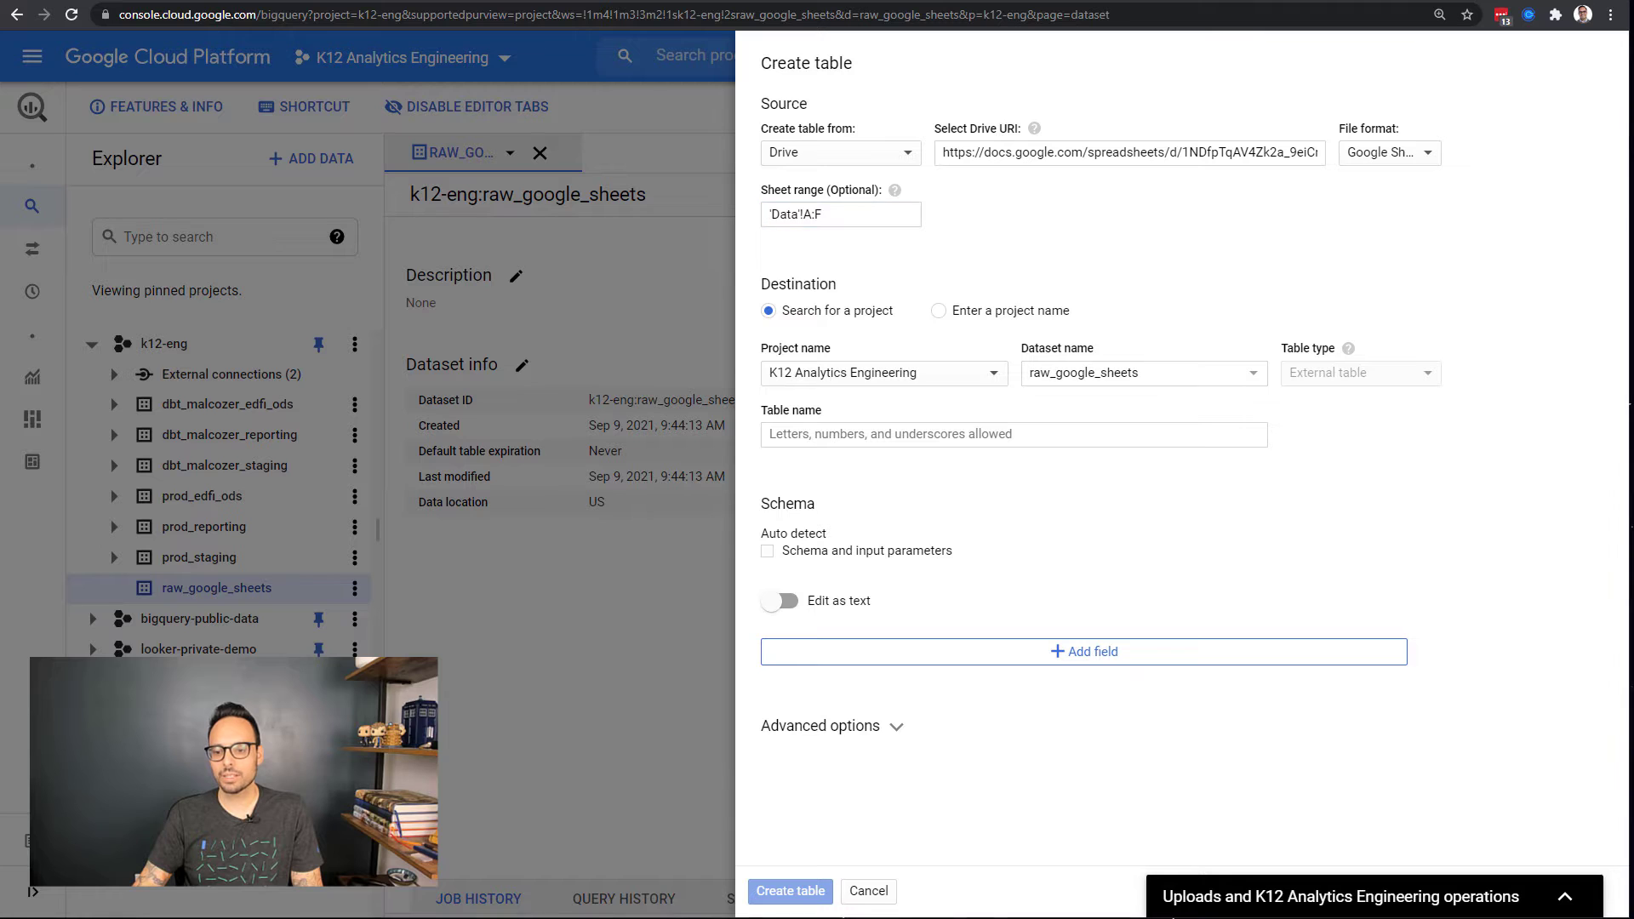
{"action": "left_click", "coordinate": [975, 436]}
{"action": "type", "text": "student_extracurriculars"}
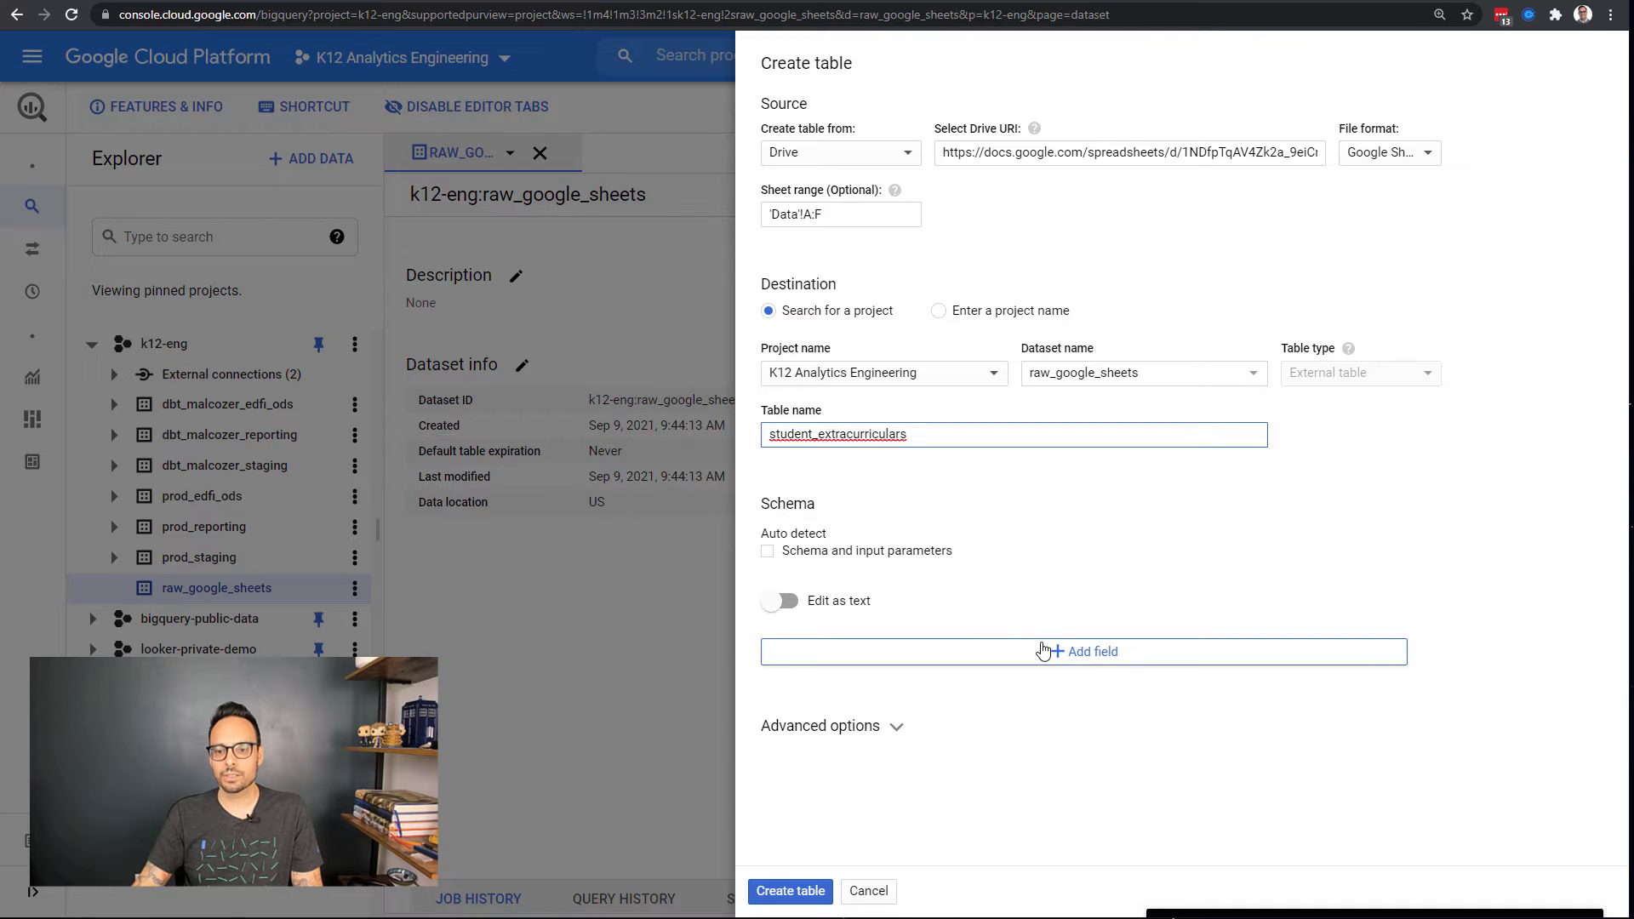
Step: Add four schema field rows and check the roster's column headers
{"action": "left_click", "coordinate": [993, 653]}
{"action": "left_click", "coordinate": [1043, 700]}
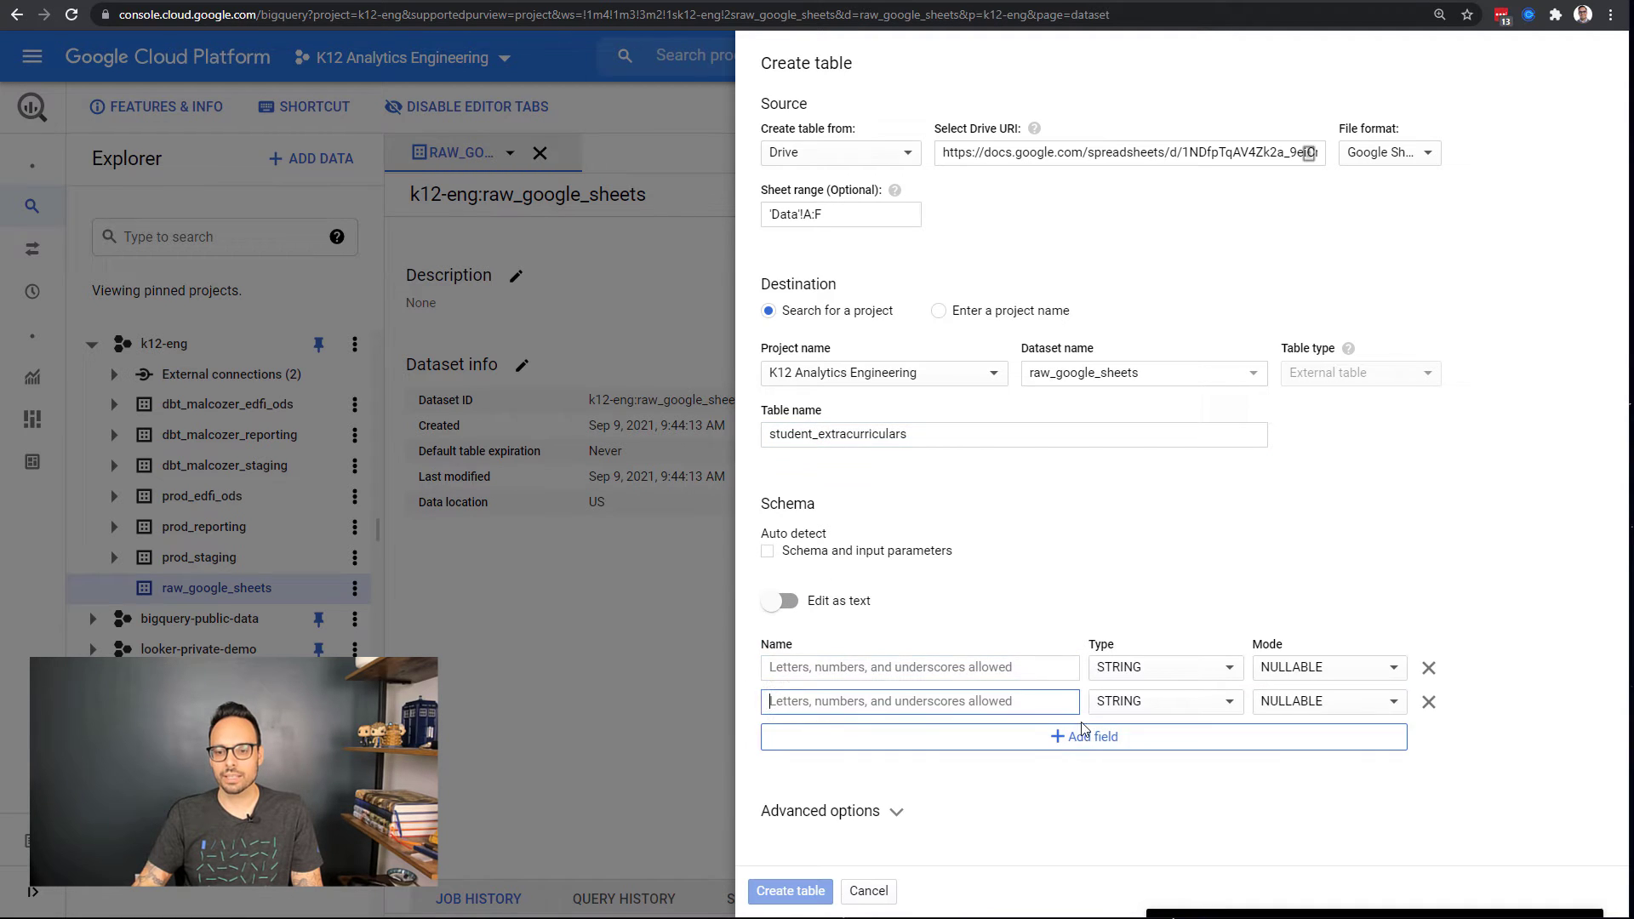
{"action": "left_click", "coordinate": [1080, 734]}
{"action": "left_click", "coordinate": [1083, 771]}
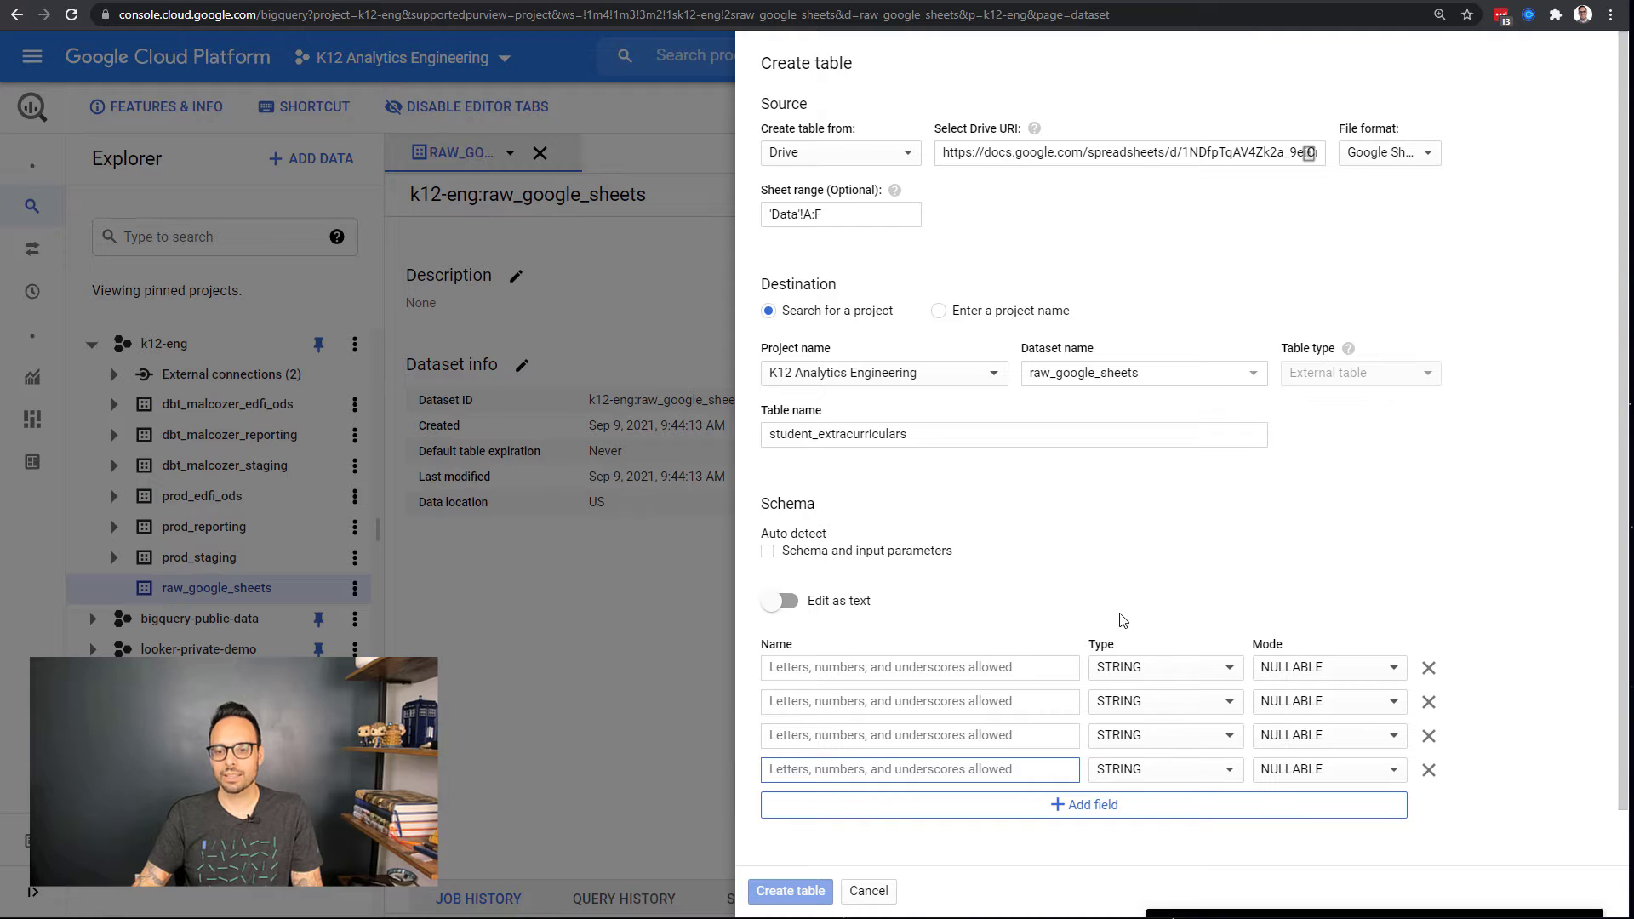
{"action": "scroll", "coordinate": [1125, 613], "scroll_direction": "down", "scroll_amount": 1}
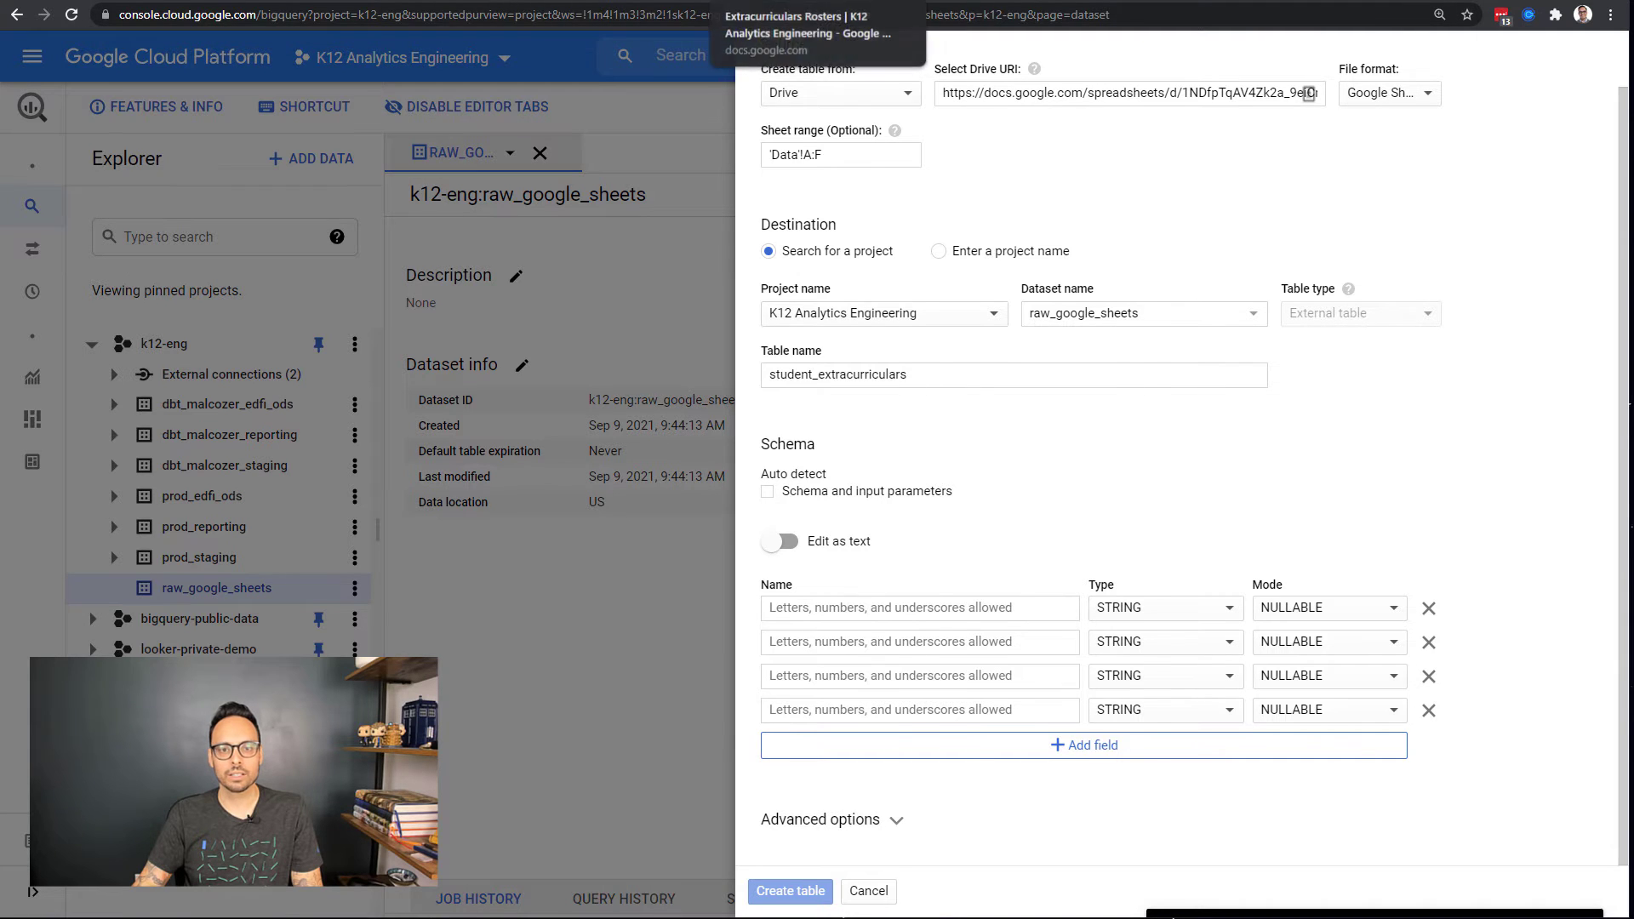
{"action": "left_click", "coordinate": [796, 4]}
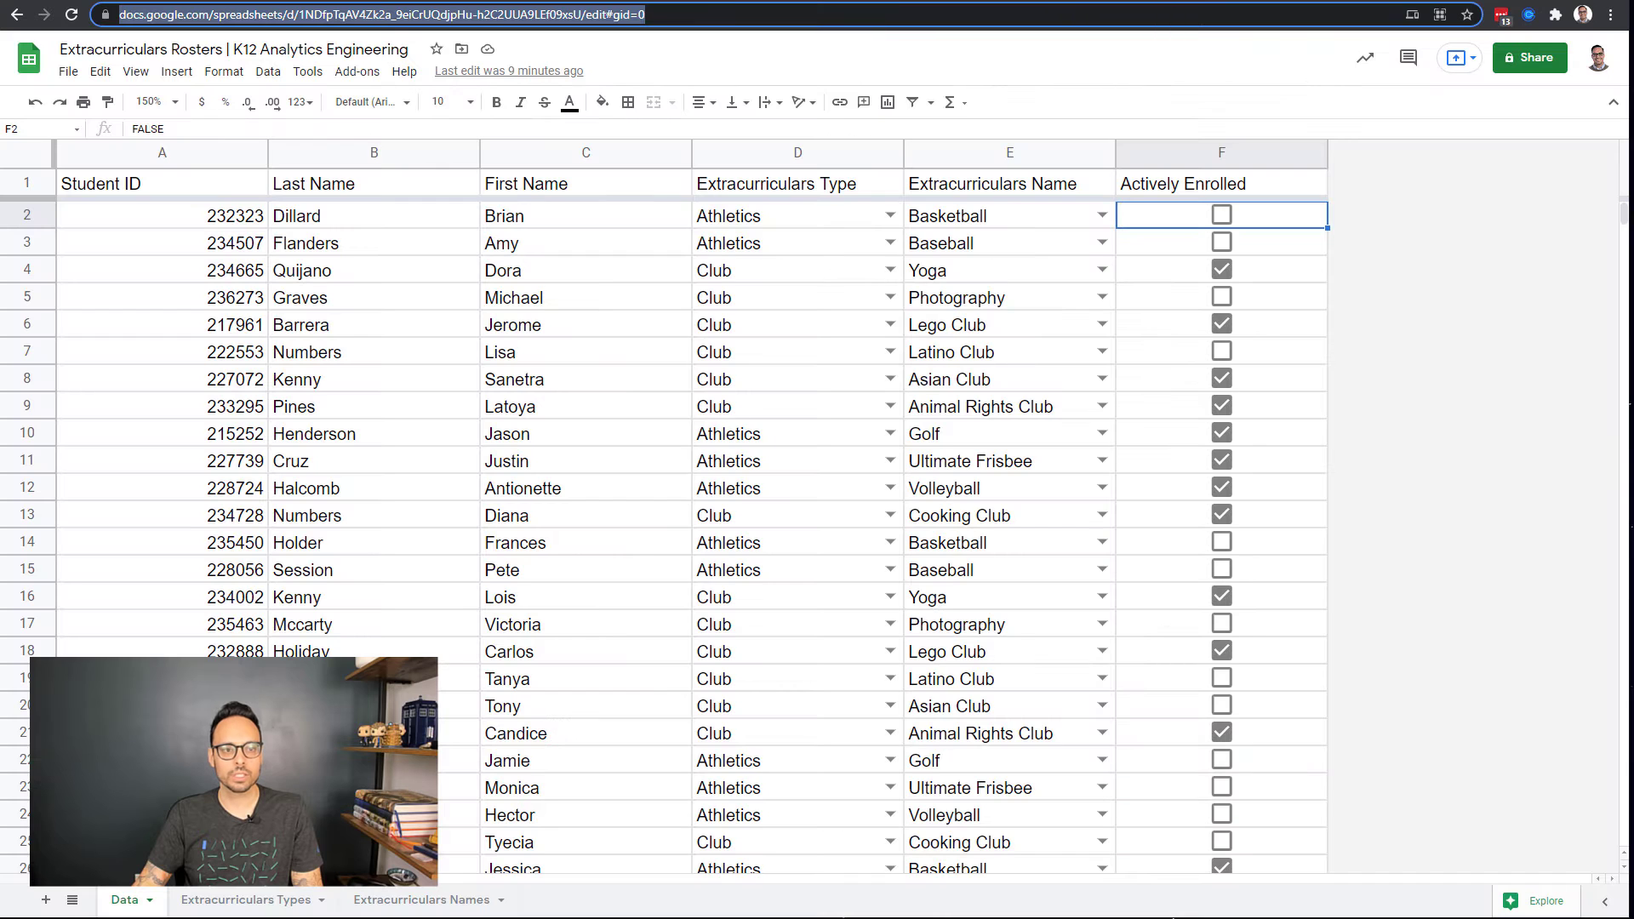
{"action": "left_click", "coordinate": [149, 193]}
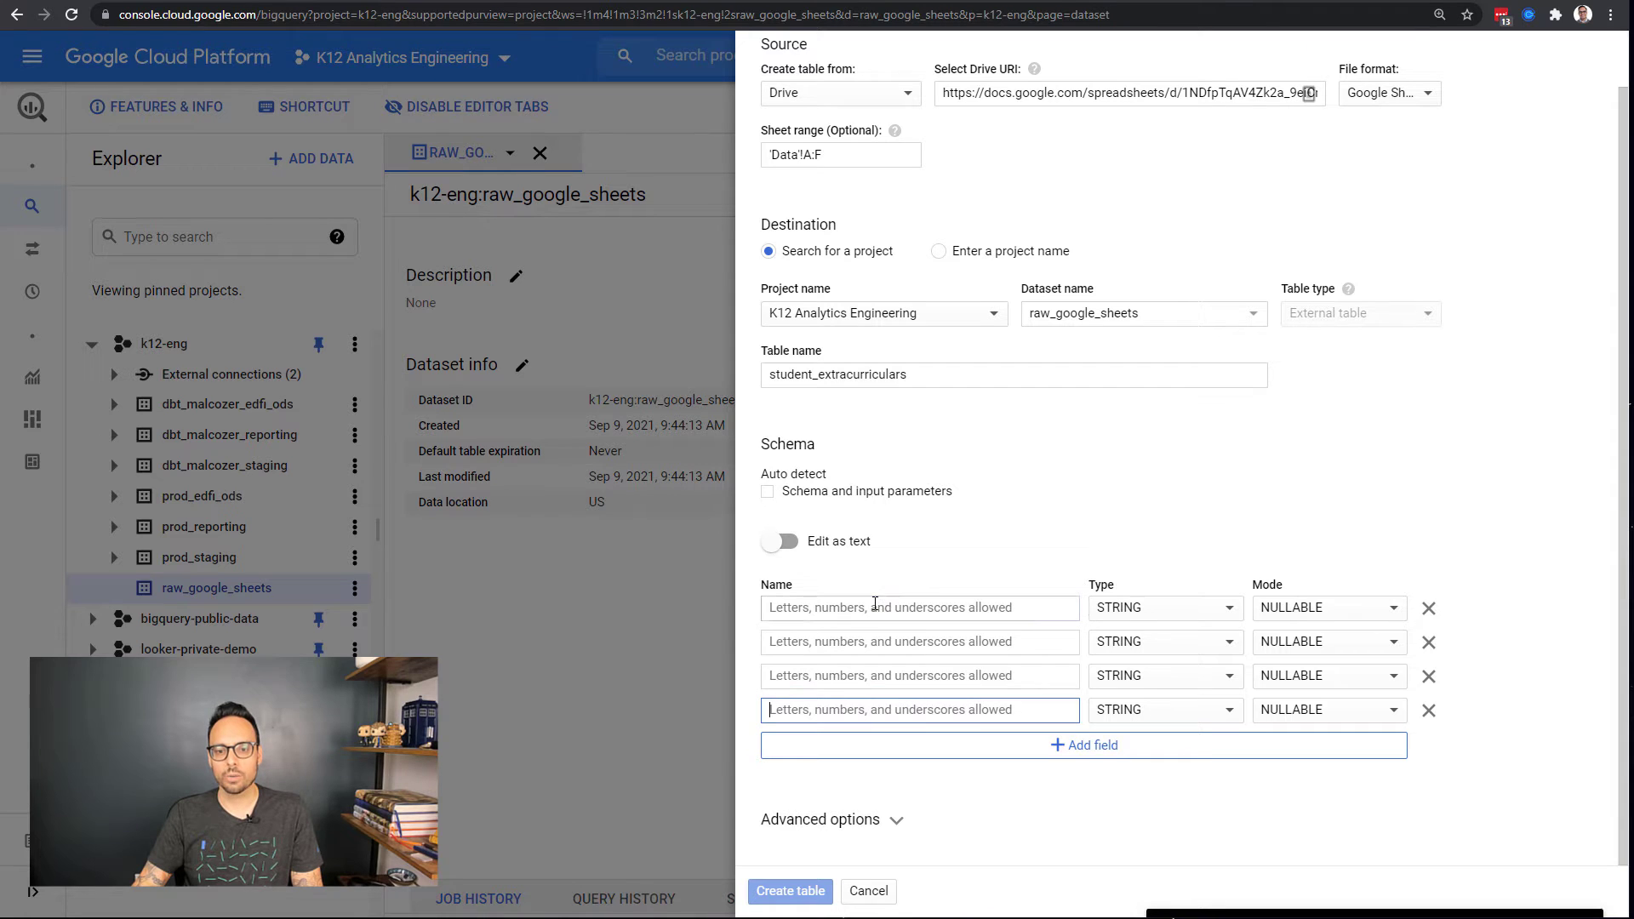
Step: Name the first four fields student_key, student_last_name, student_first_name and extracurricular_type
{"action": "left_click", "coordinate": [875, 605]}
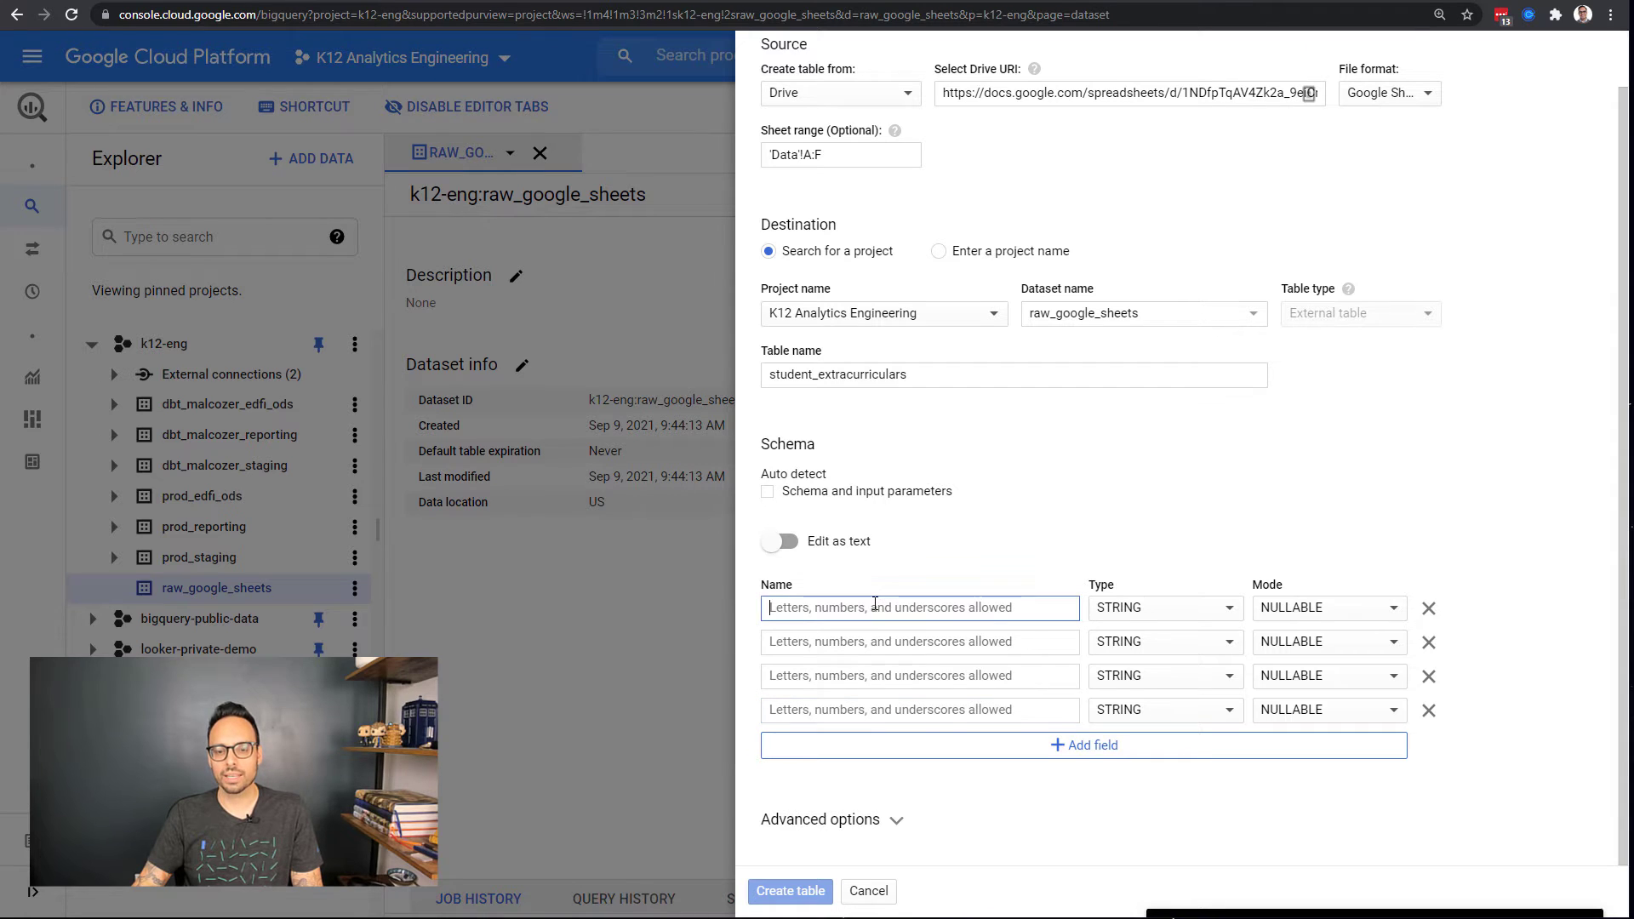
{"action": "type", "text": "student_key"}
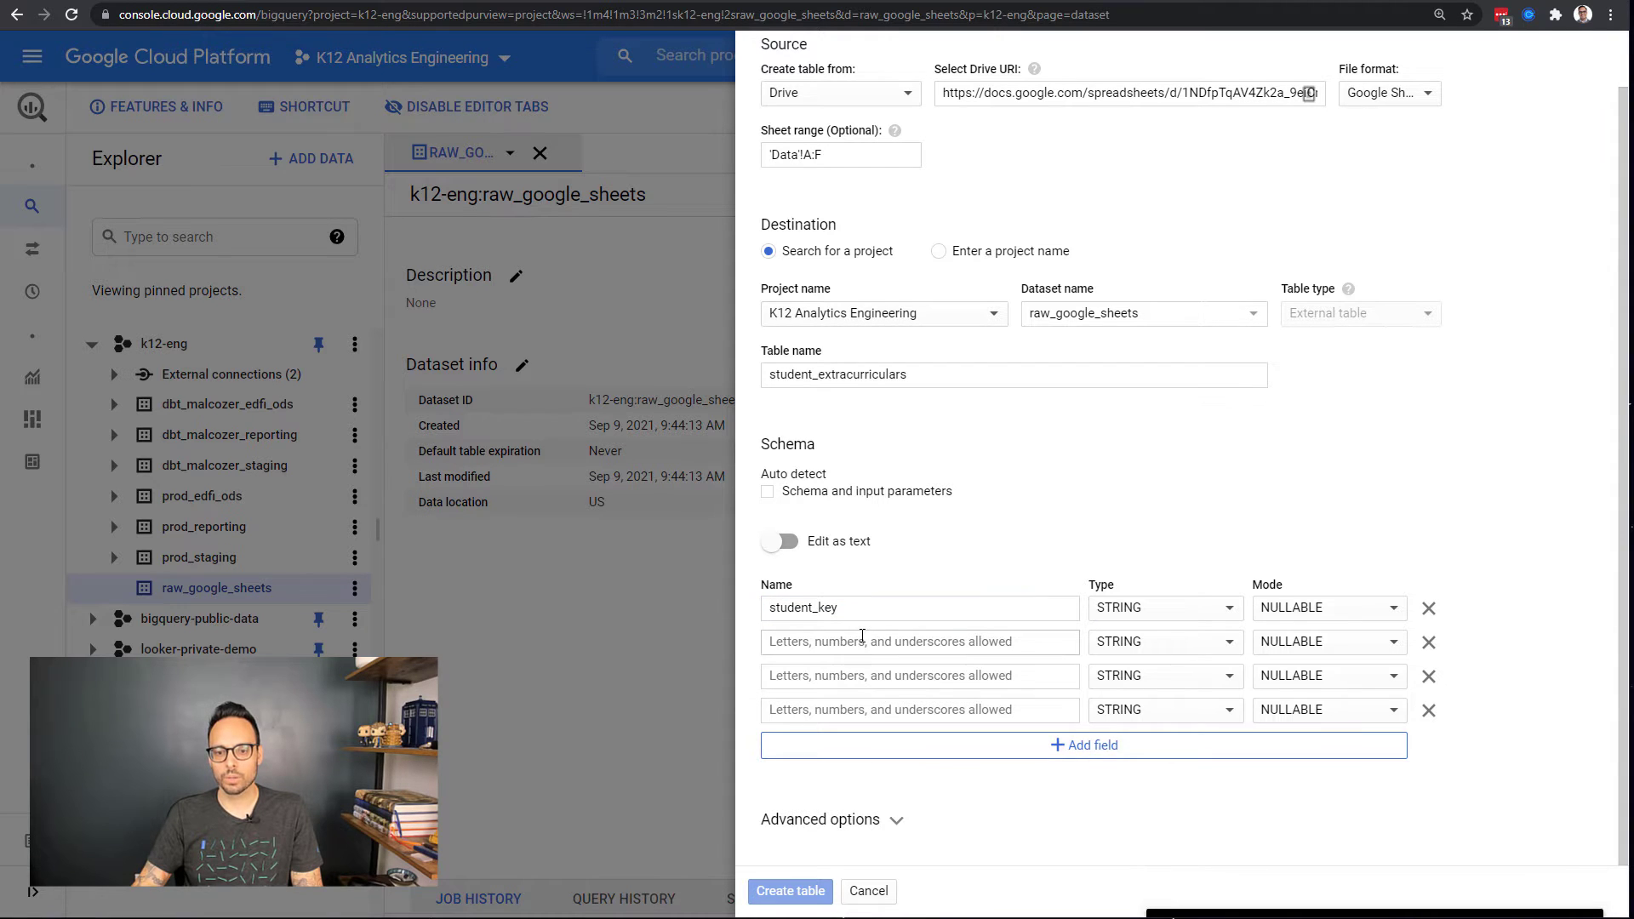
{"action": "left_click", "coordinate": [862, 636]}
{"action": "type", "text": "student_last_name"}
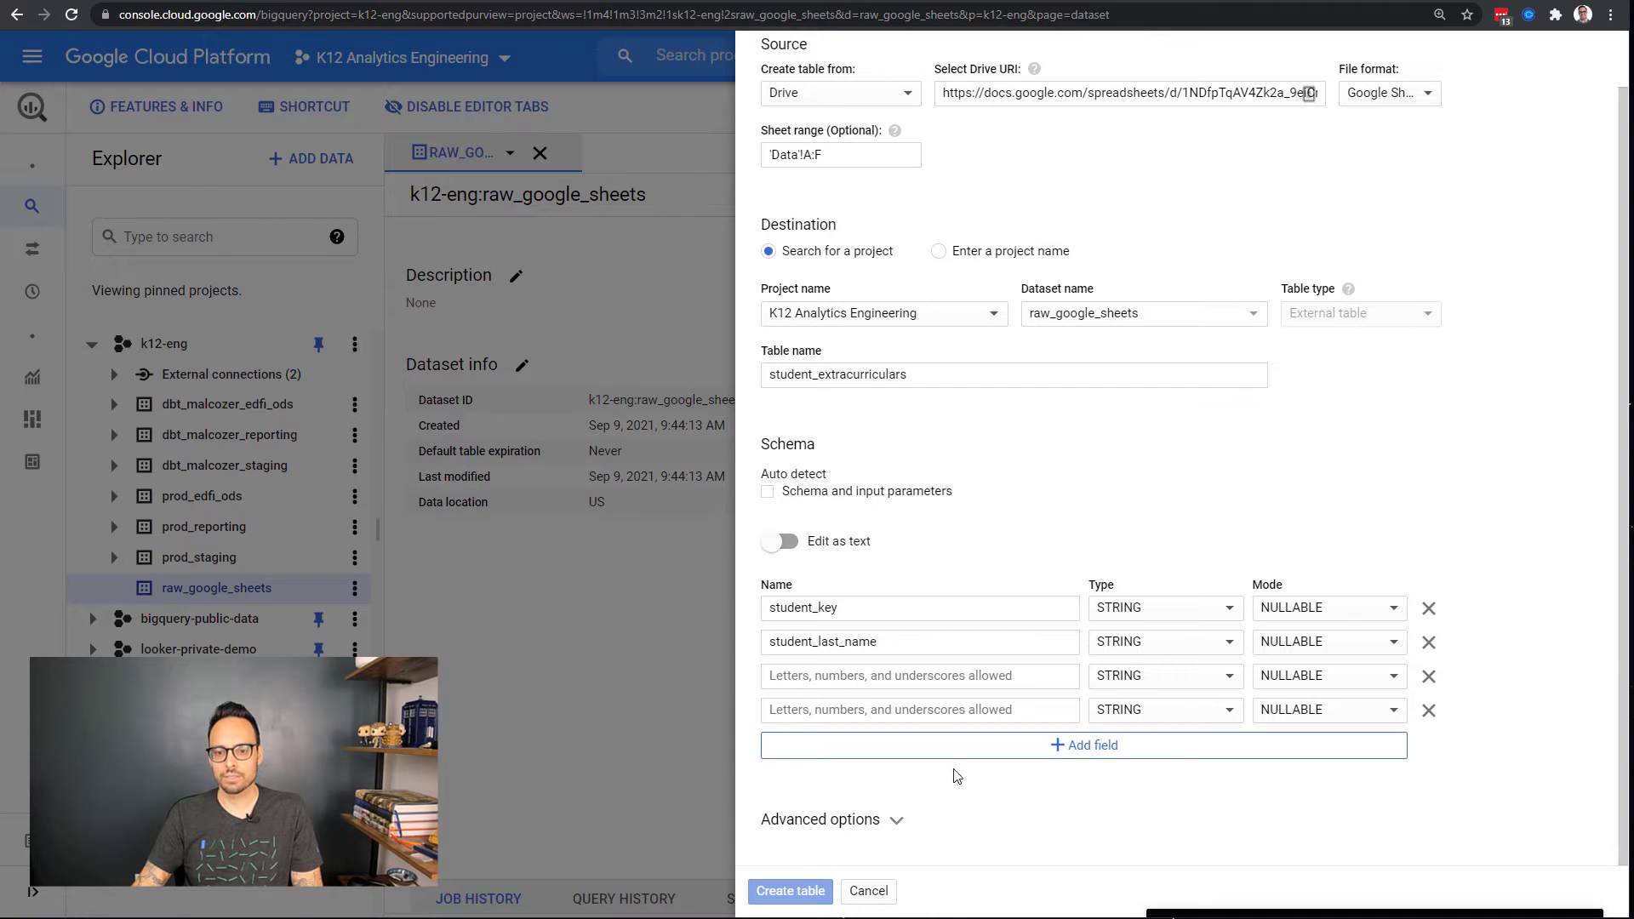
{"action": "left_click", "coordinate": [862, 675]}
{"action": "type", "text": "student_first_name"}
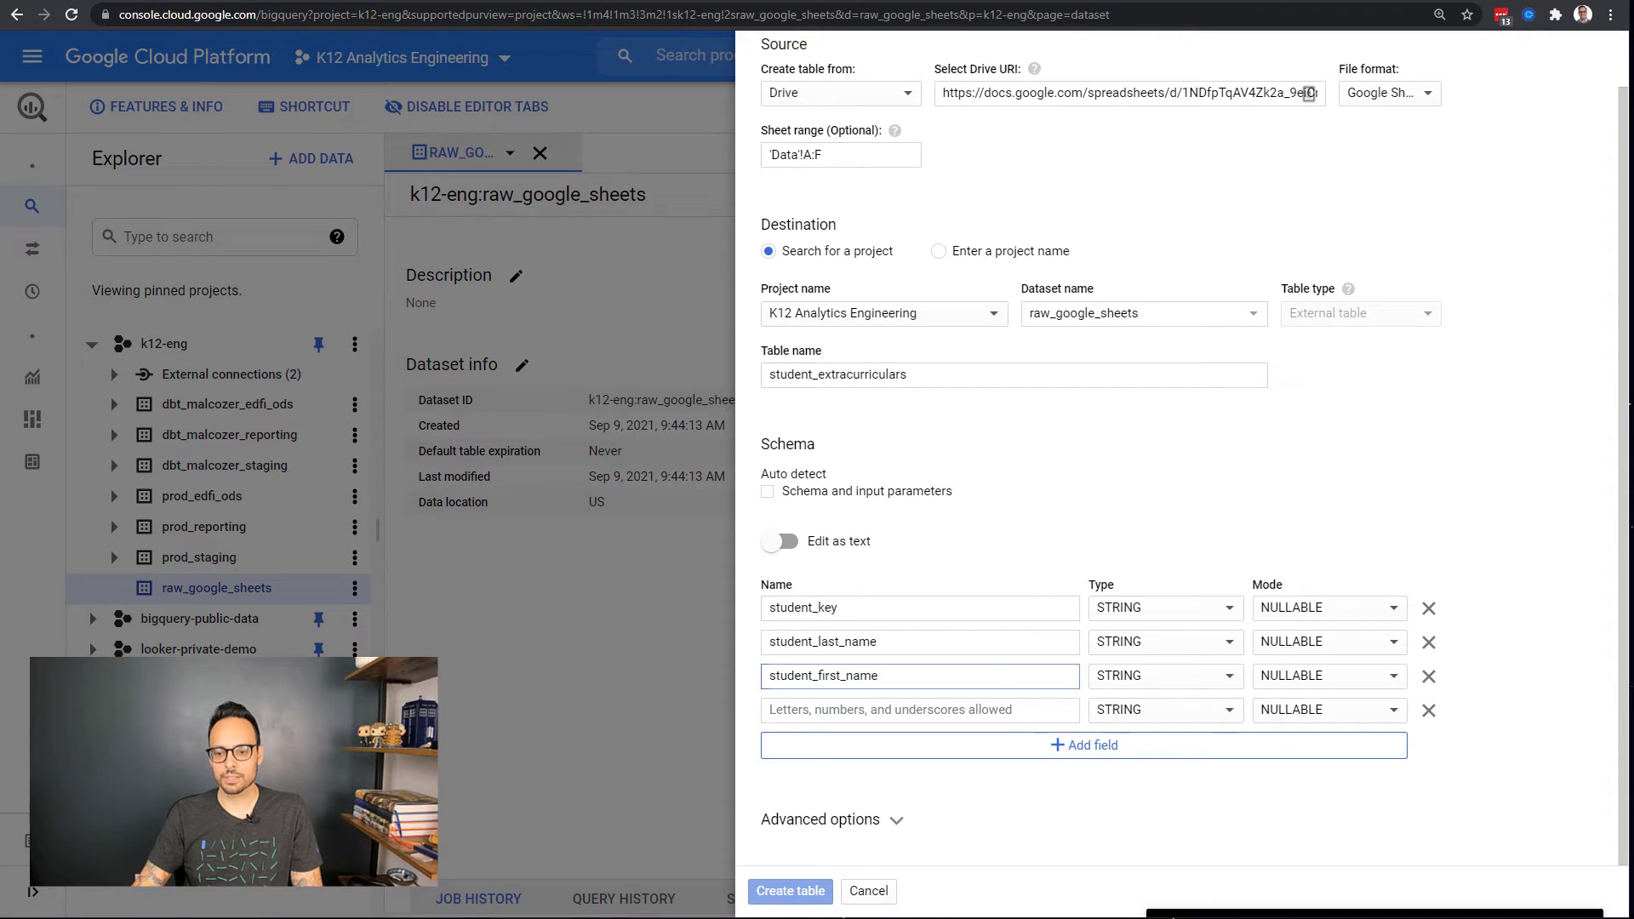
{"action": "left_click", "coordinate": [938, 715]}
{"action": "type", "text": "extracurricular_type"}
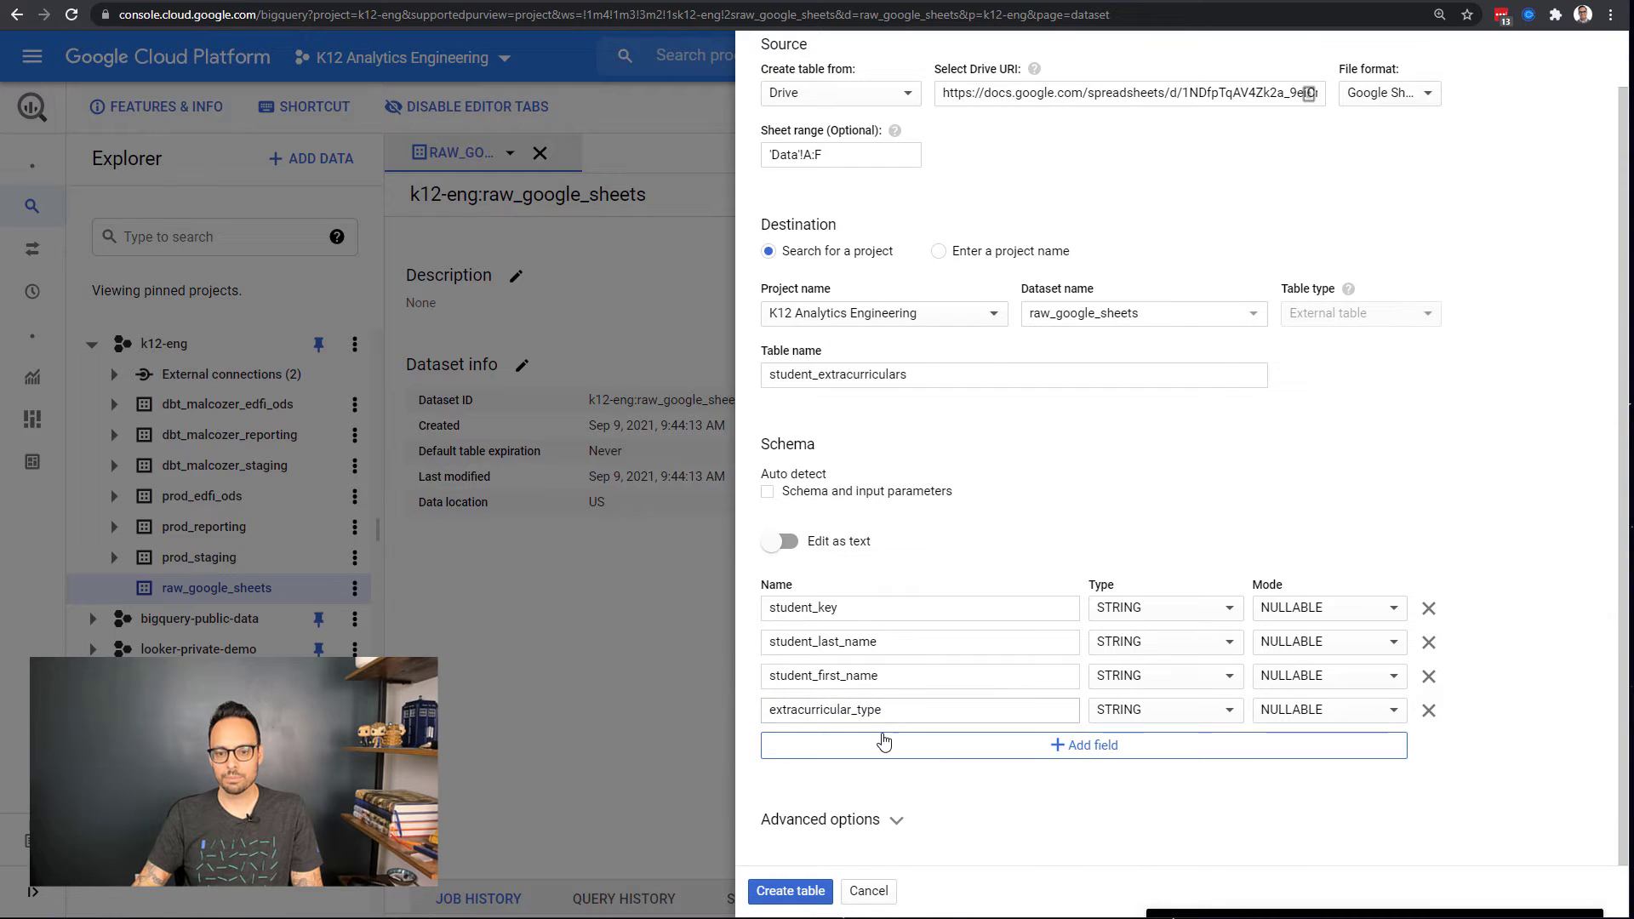
Step: Add two more fields, extracurricular_name and actively_participating, then return to the roster spreadsheet
{"action": "left_click", "coordinate": [885, 745]}
{"action": "left_click", "coordinate": [887, 774]}
{"action": "left_click", "coordinate": [885, 743]}
{"action": "type", "text": "extracurricular_name"}
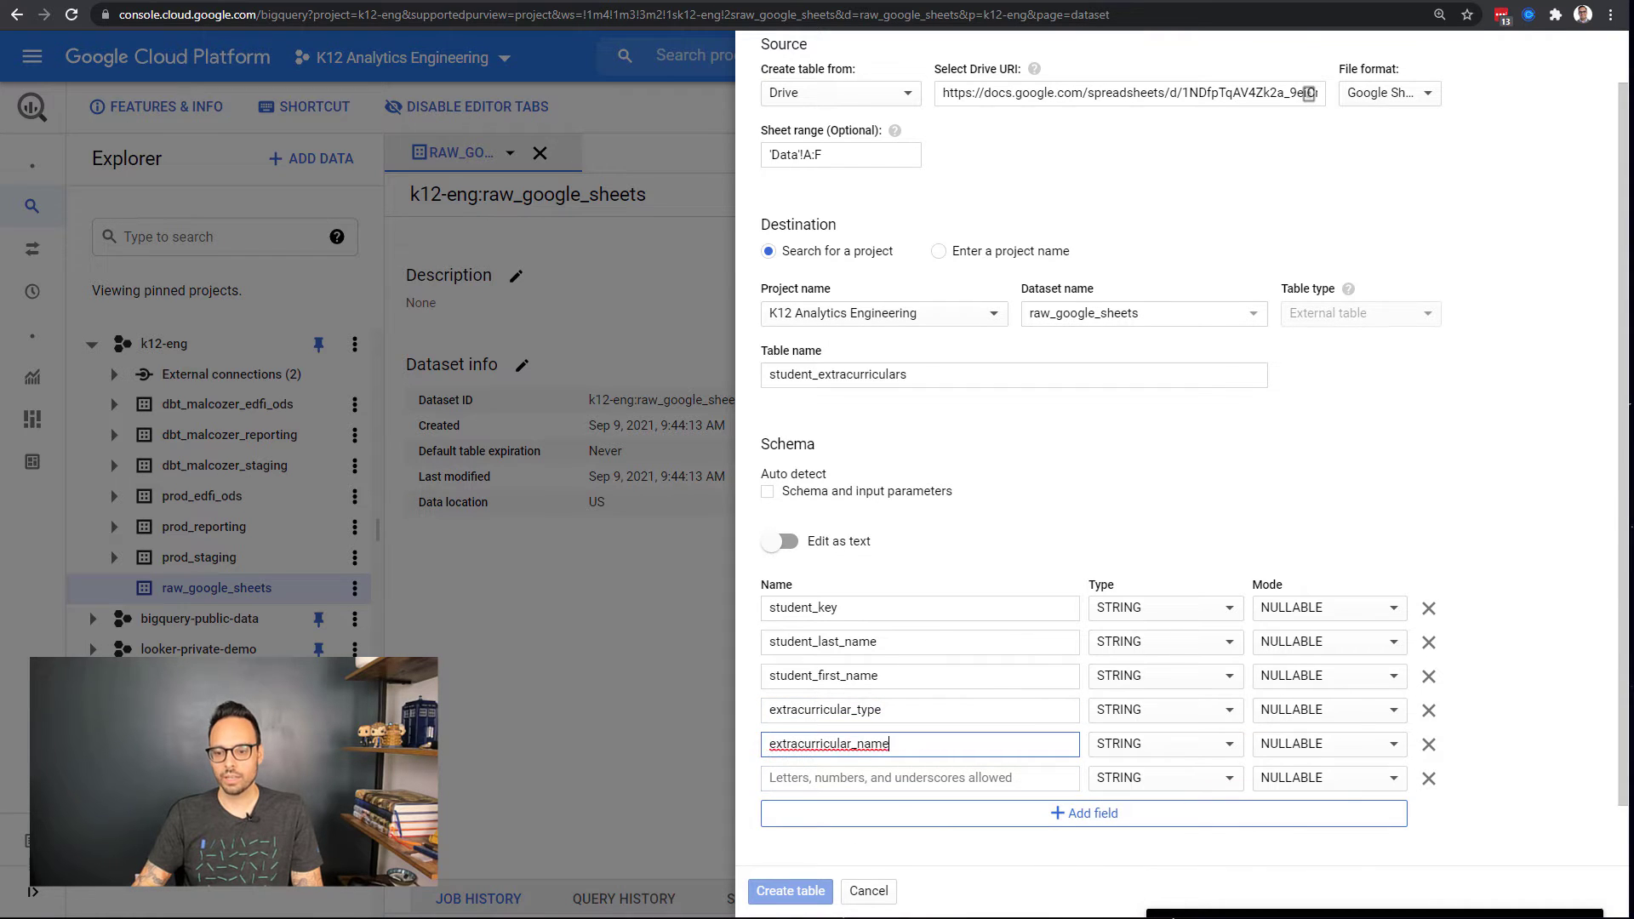
{"action": "left_click", "coordinate": [971, 787]}
{"action": "type", "text": "actively_participating"}
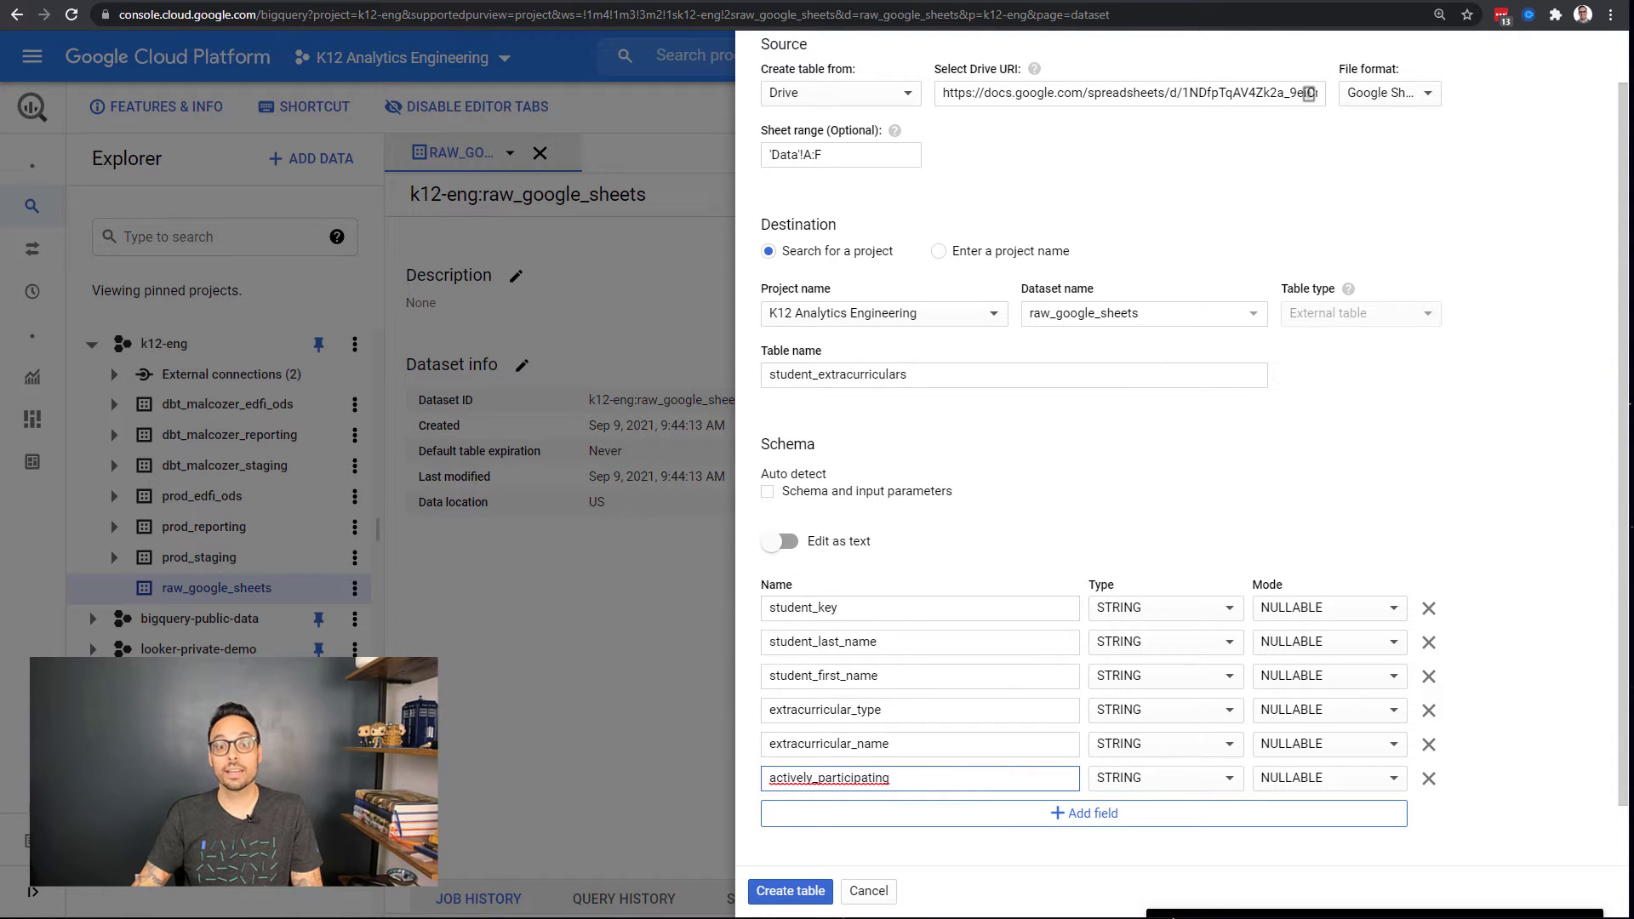
{"action": "key", "text": "ctrl+Tab"}
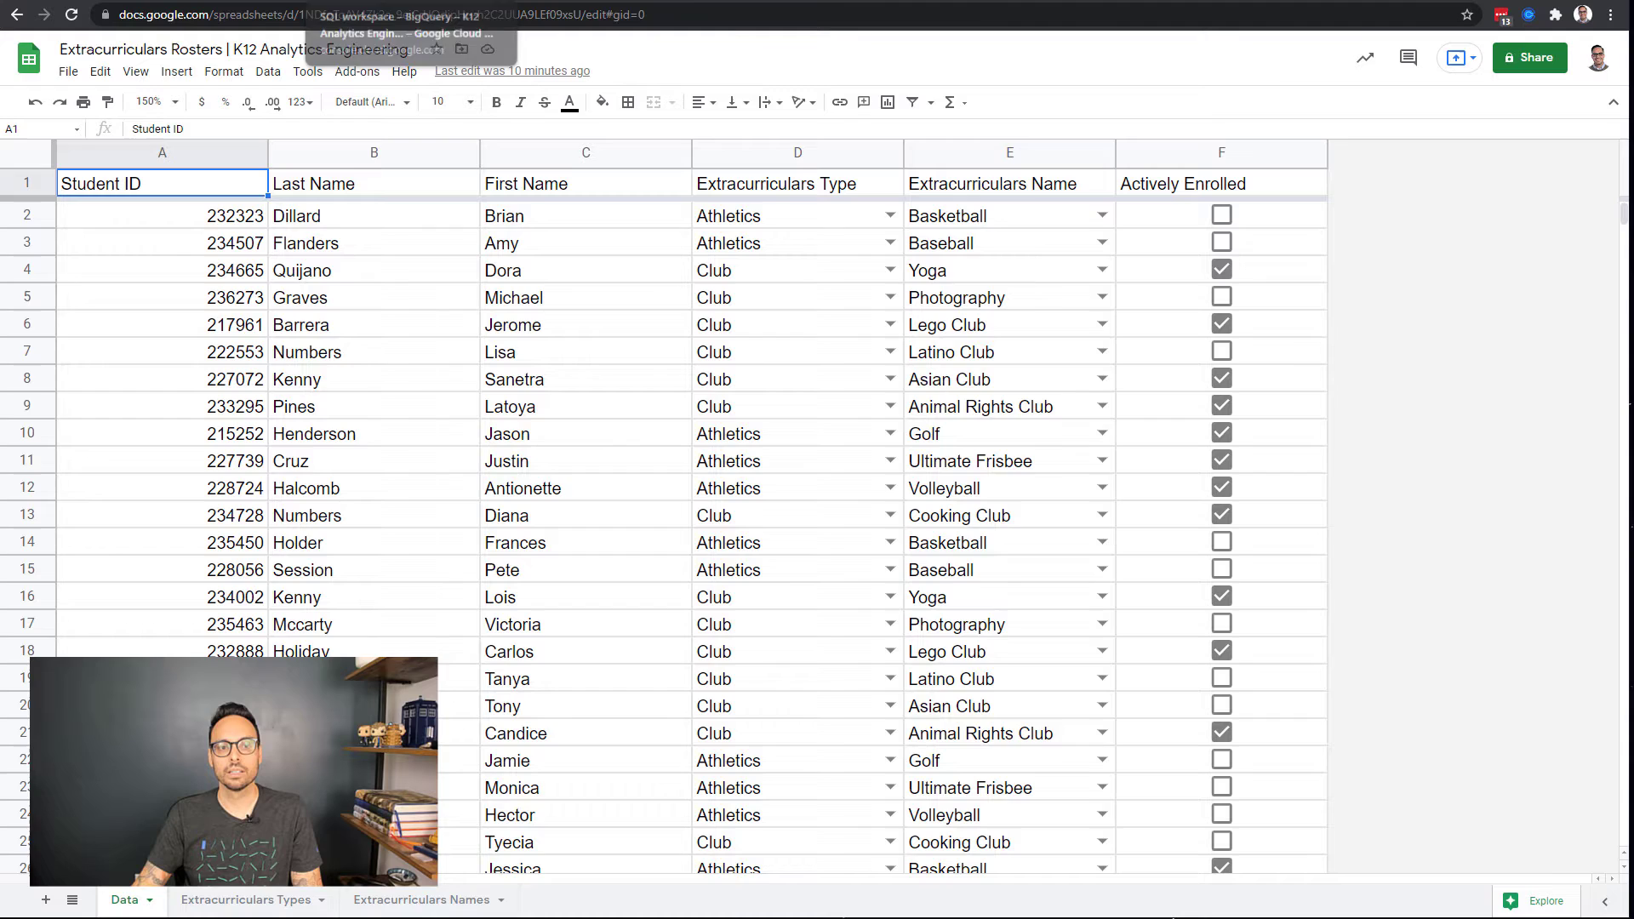
Step: Clear the Student IDs in A12:A14 of the roster, then restore them with Ctrl+Z
{"action": "key", "text": "ctrl+Tab"}
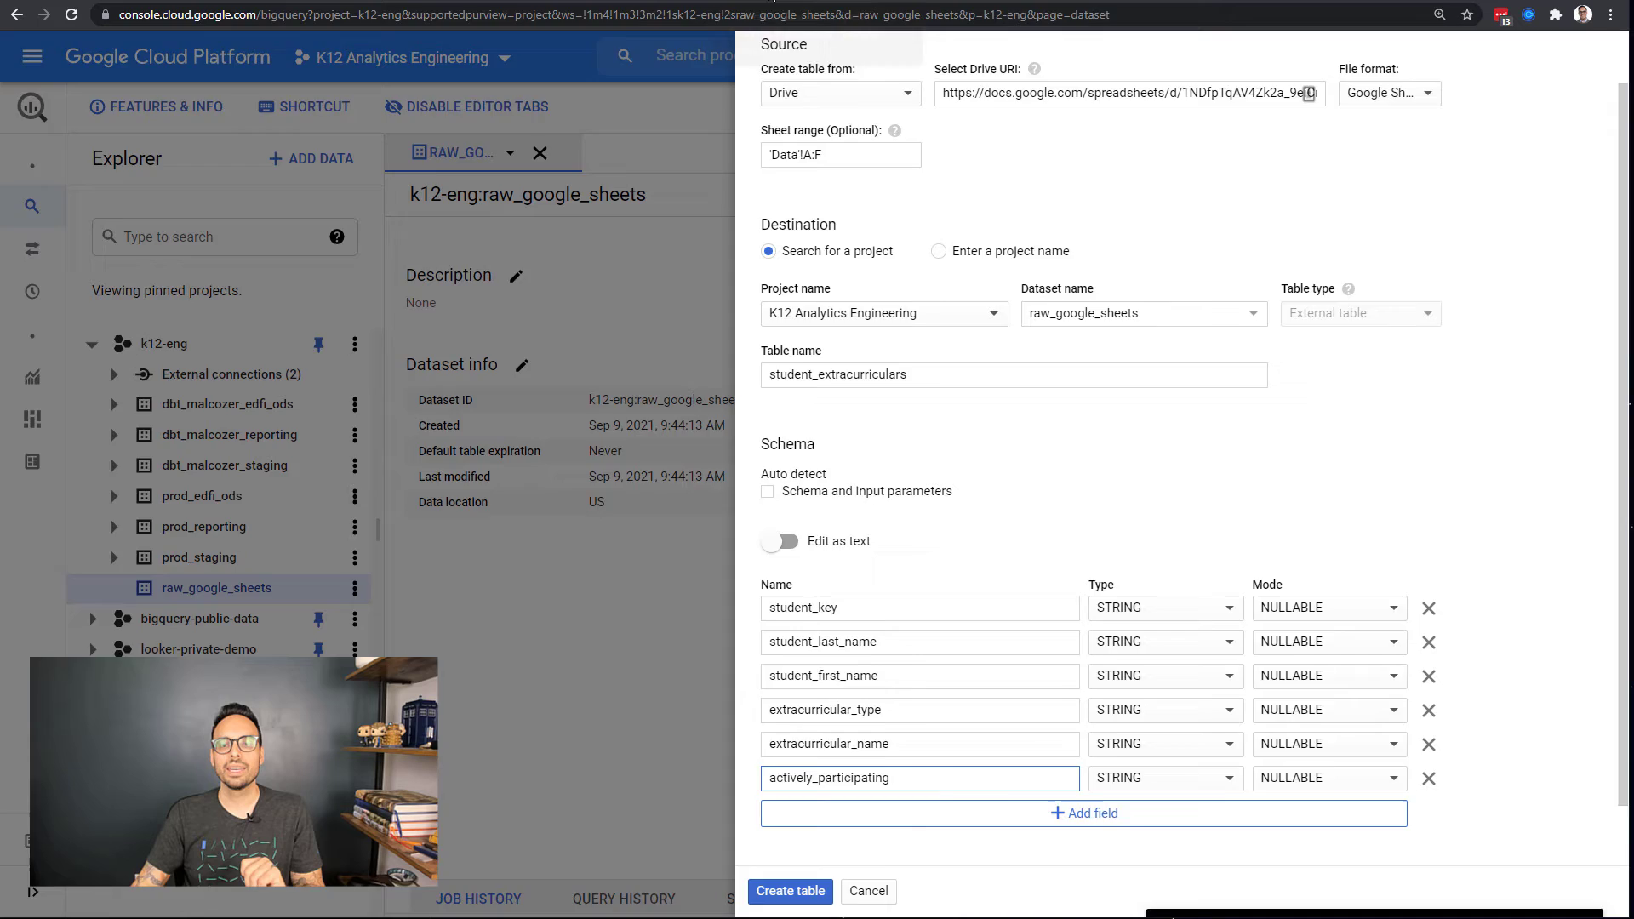
{"action": "left_click", "coordinate": [791, 3]}
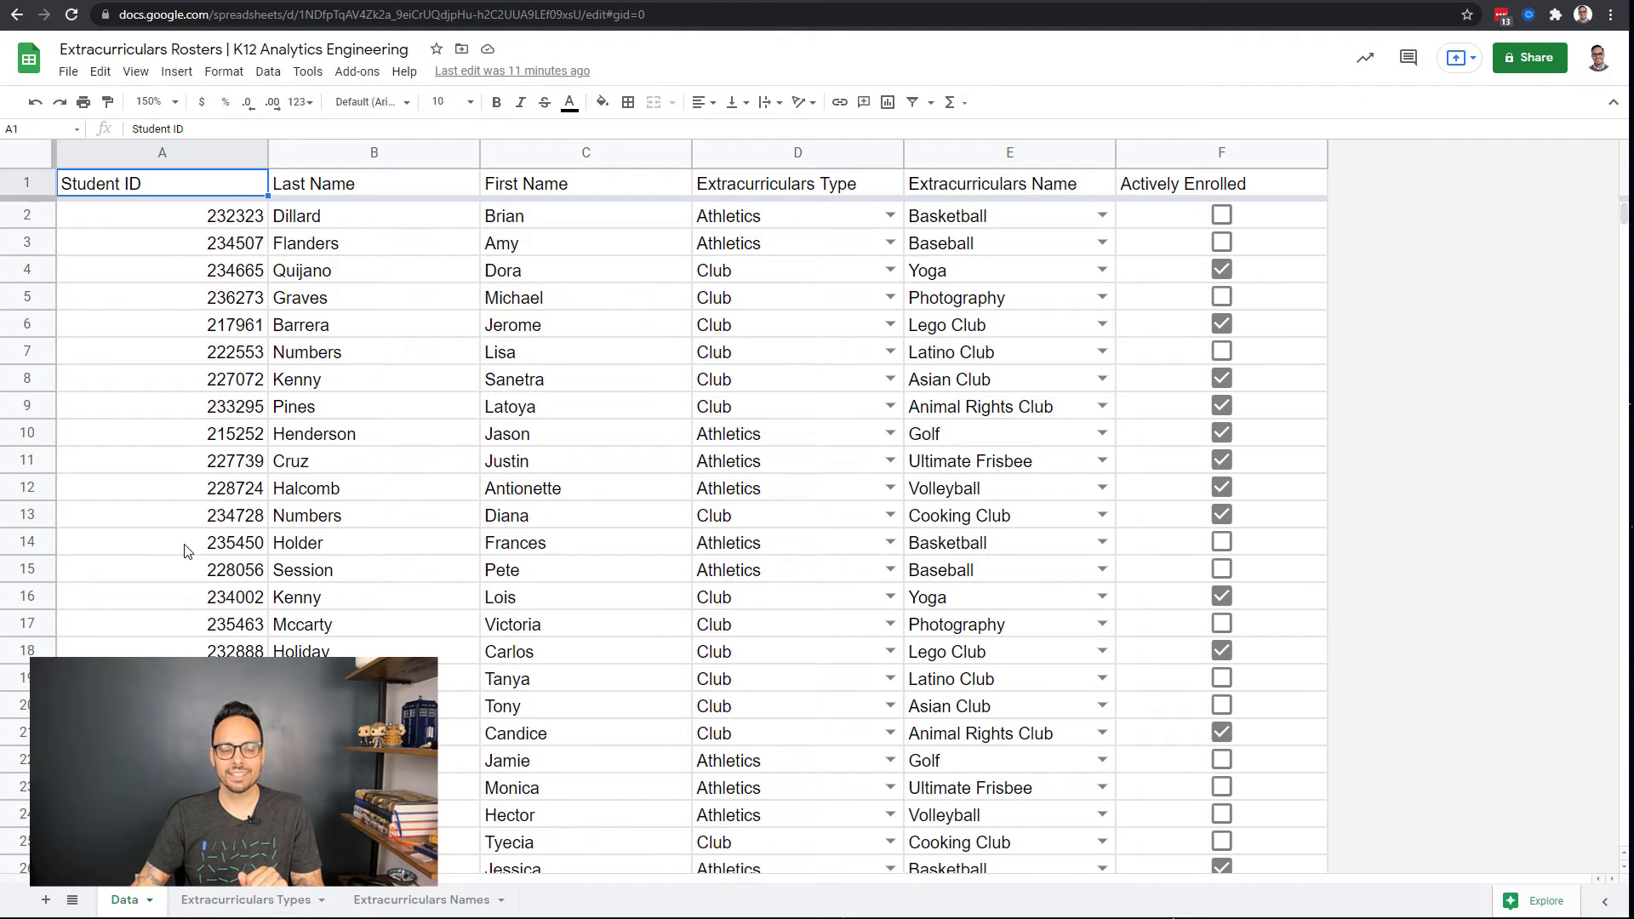
{"action": "left_click_drag", "start_coordinate": [187, 550], "coordinate": [181, 498]}
{"action": "key", "text": "Delete"}
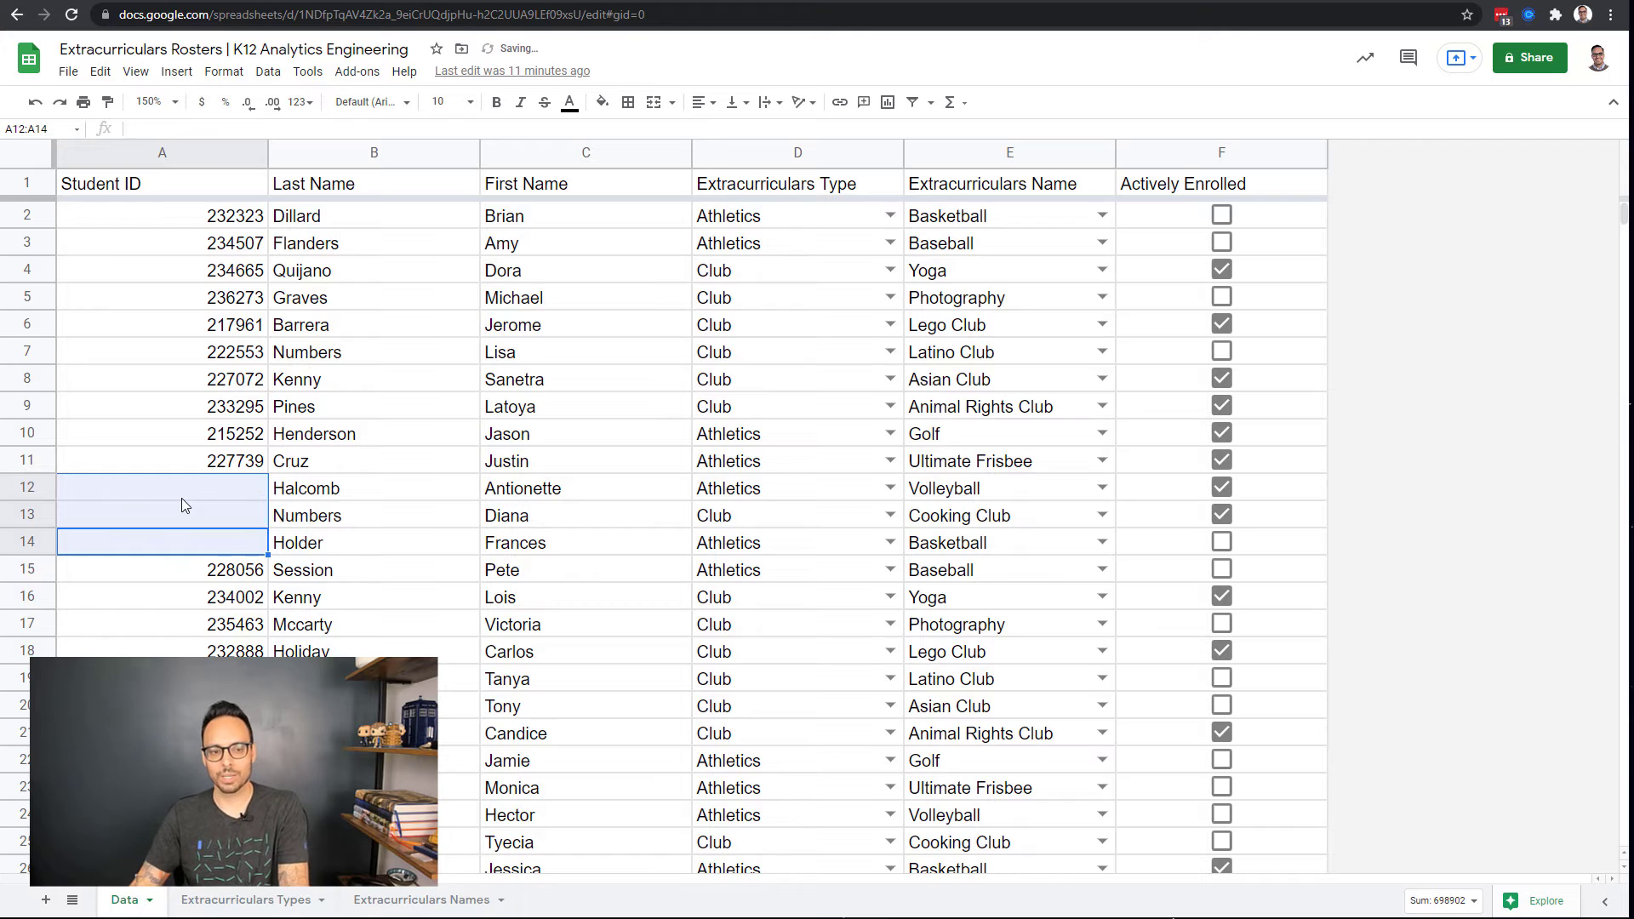
{"action": "left_click", "coordinate": [404, 525]}
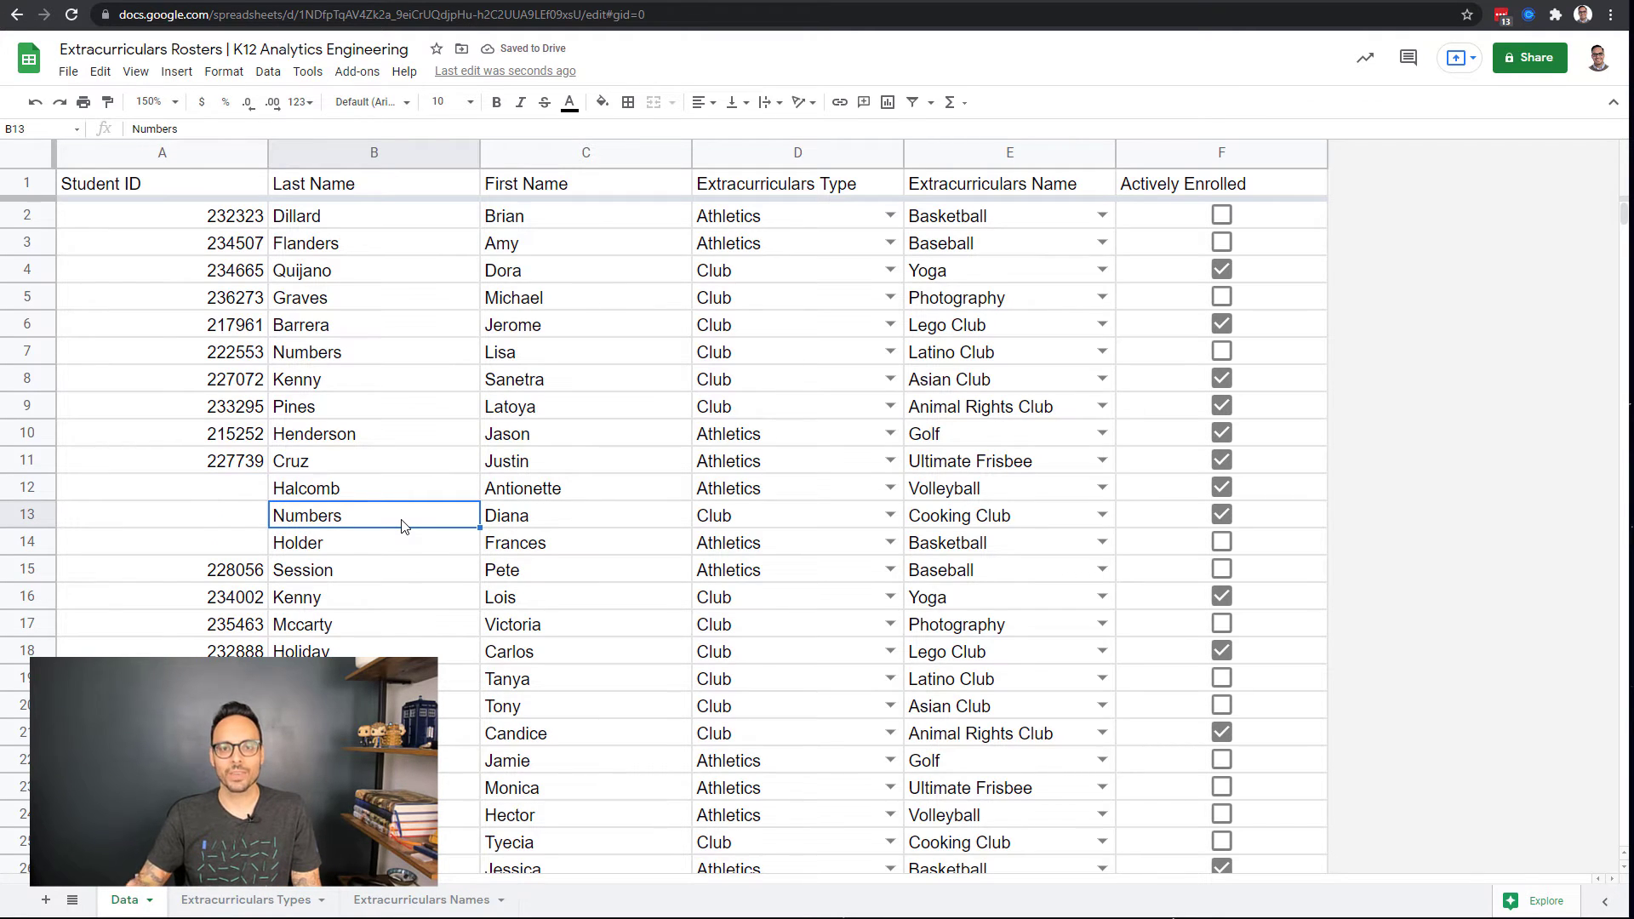
{"action": "key", "text": "ctrl+z"}
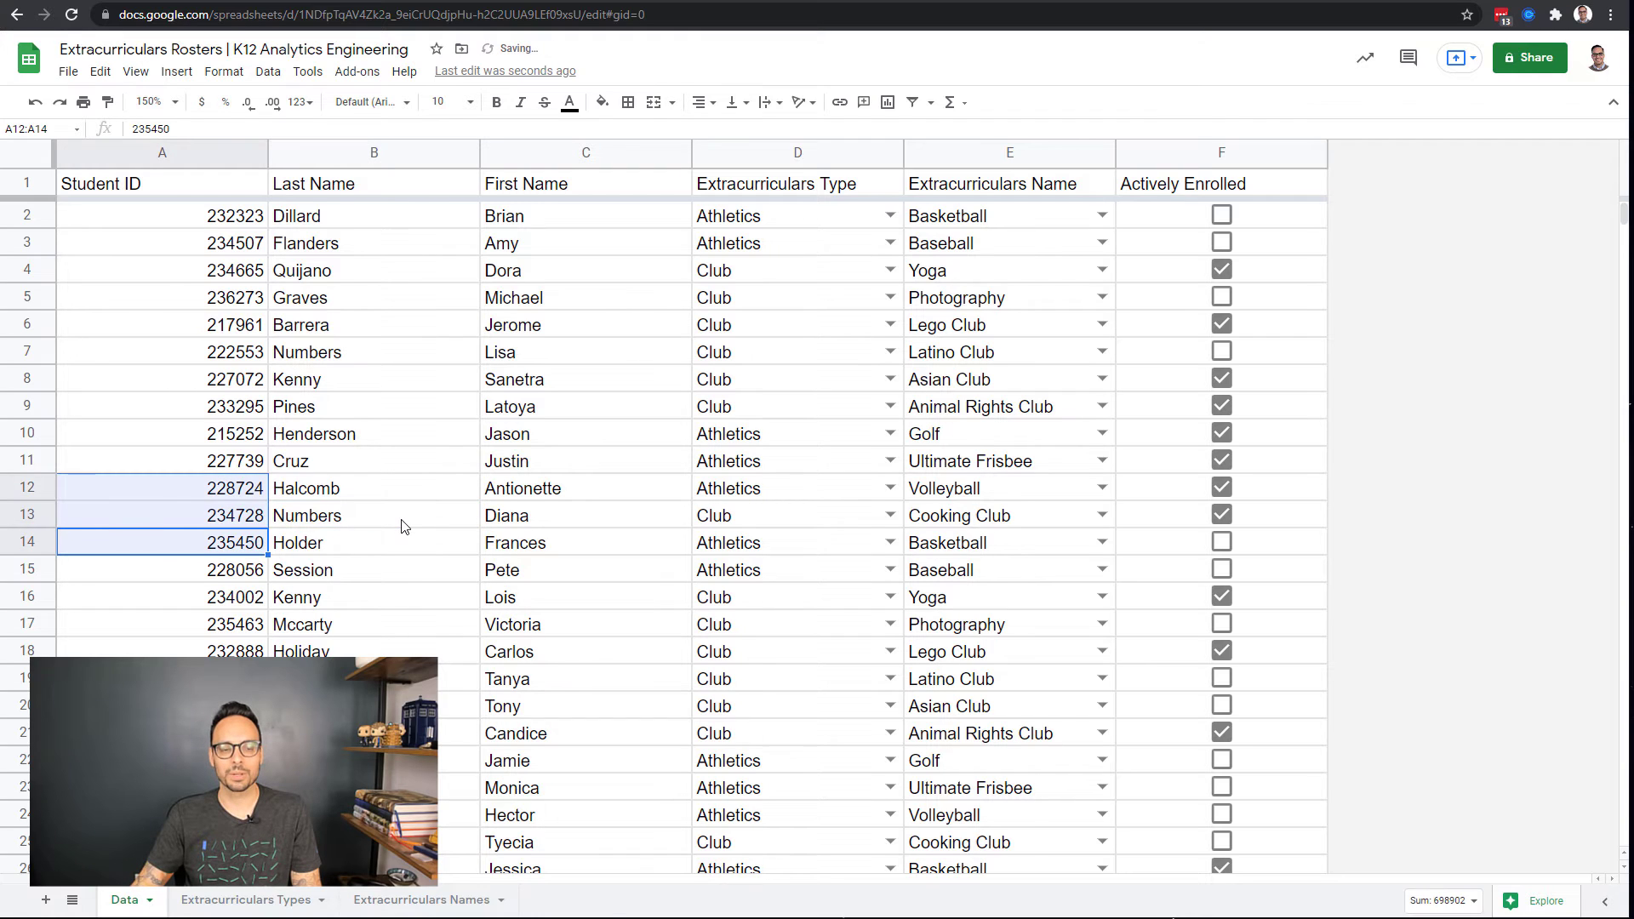
{"action": "left_click", "coordinate": [400, 525]}
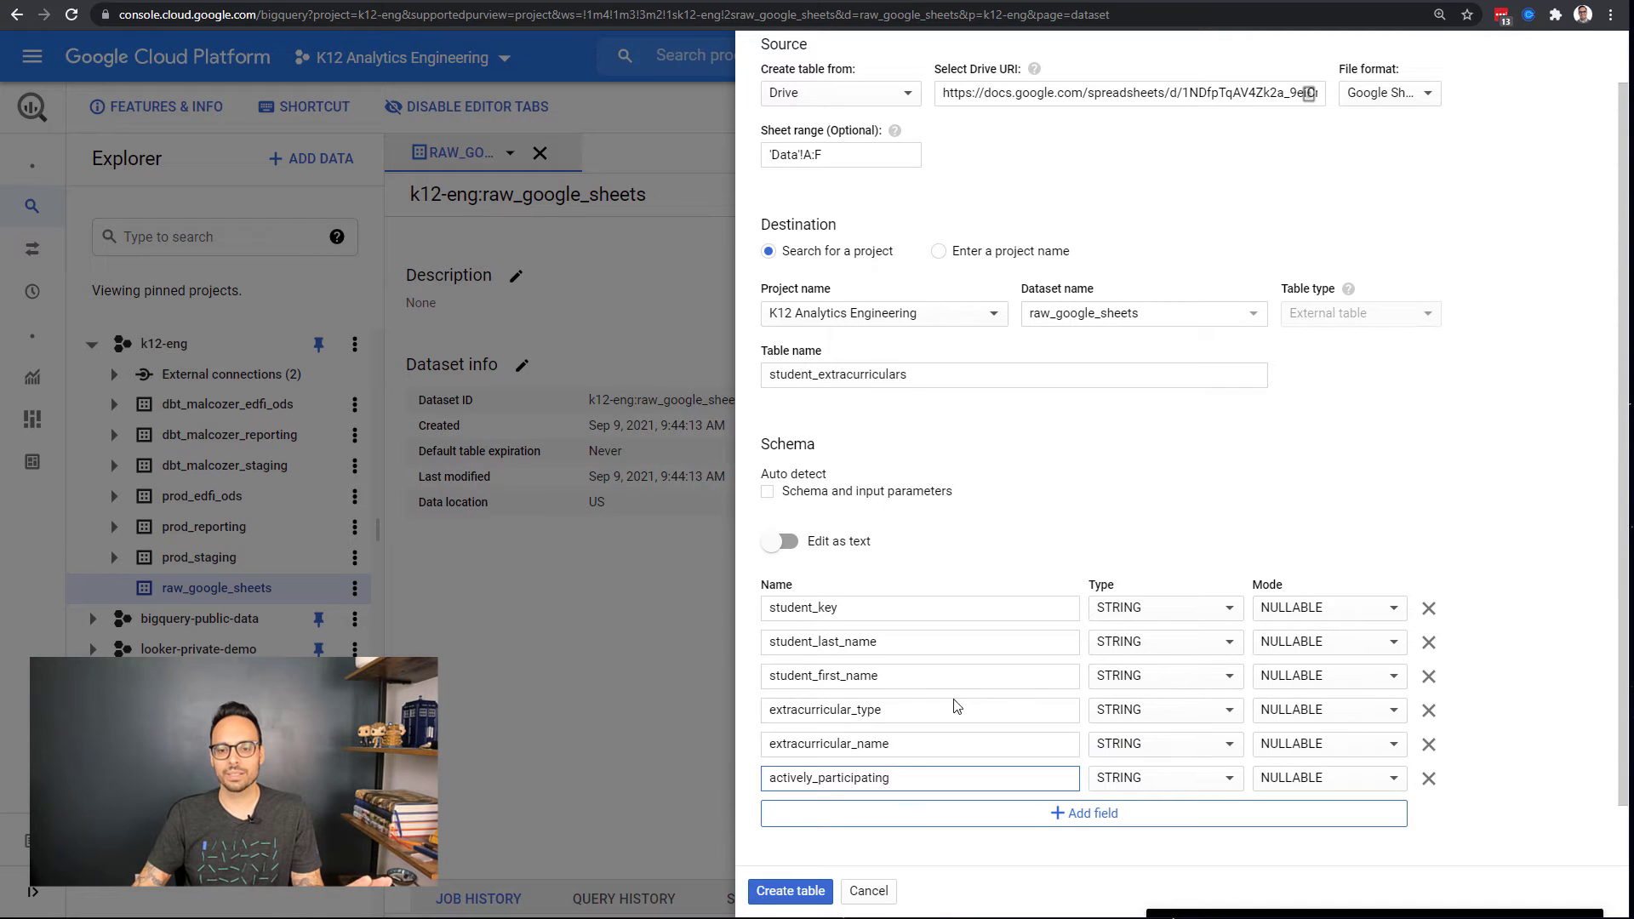
Step: In Advanced options set Header rows to skip to 1, confirm the sheet's single header, and create the table
{"action": "scroll", "coordinate": [958, 702], "scroll_direction": "down", "scroll_amount": 1}
{"action": "left_click", "coordinate": [885, 824]}
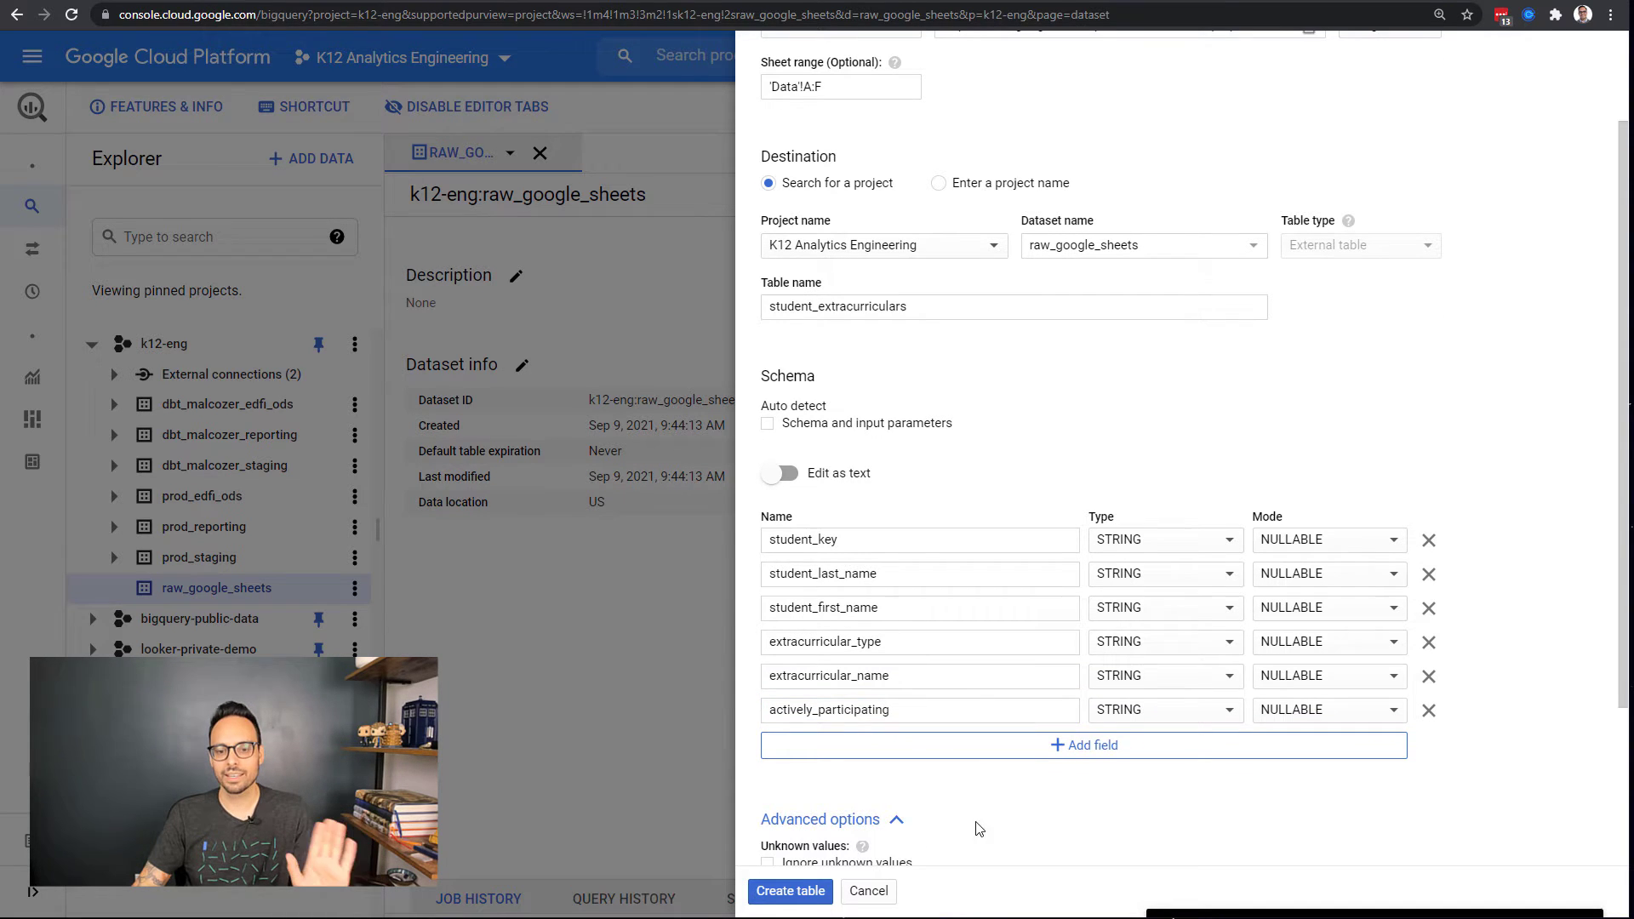
{"action": "scroll", "coordinate": [1004, 826], "scroll_direction": "down", "scroll_amount": 3}
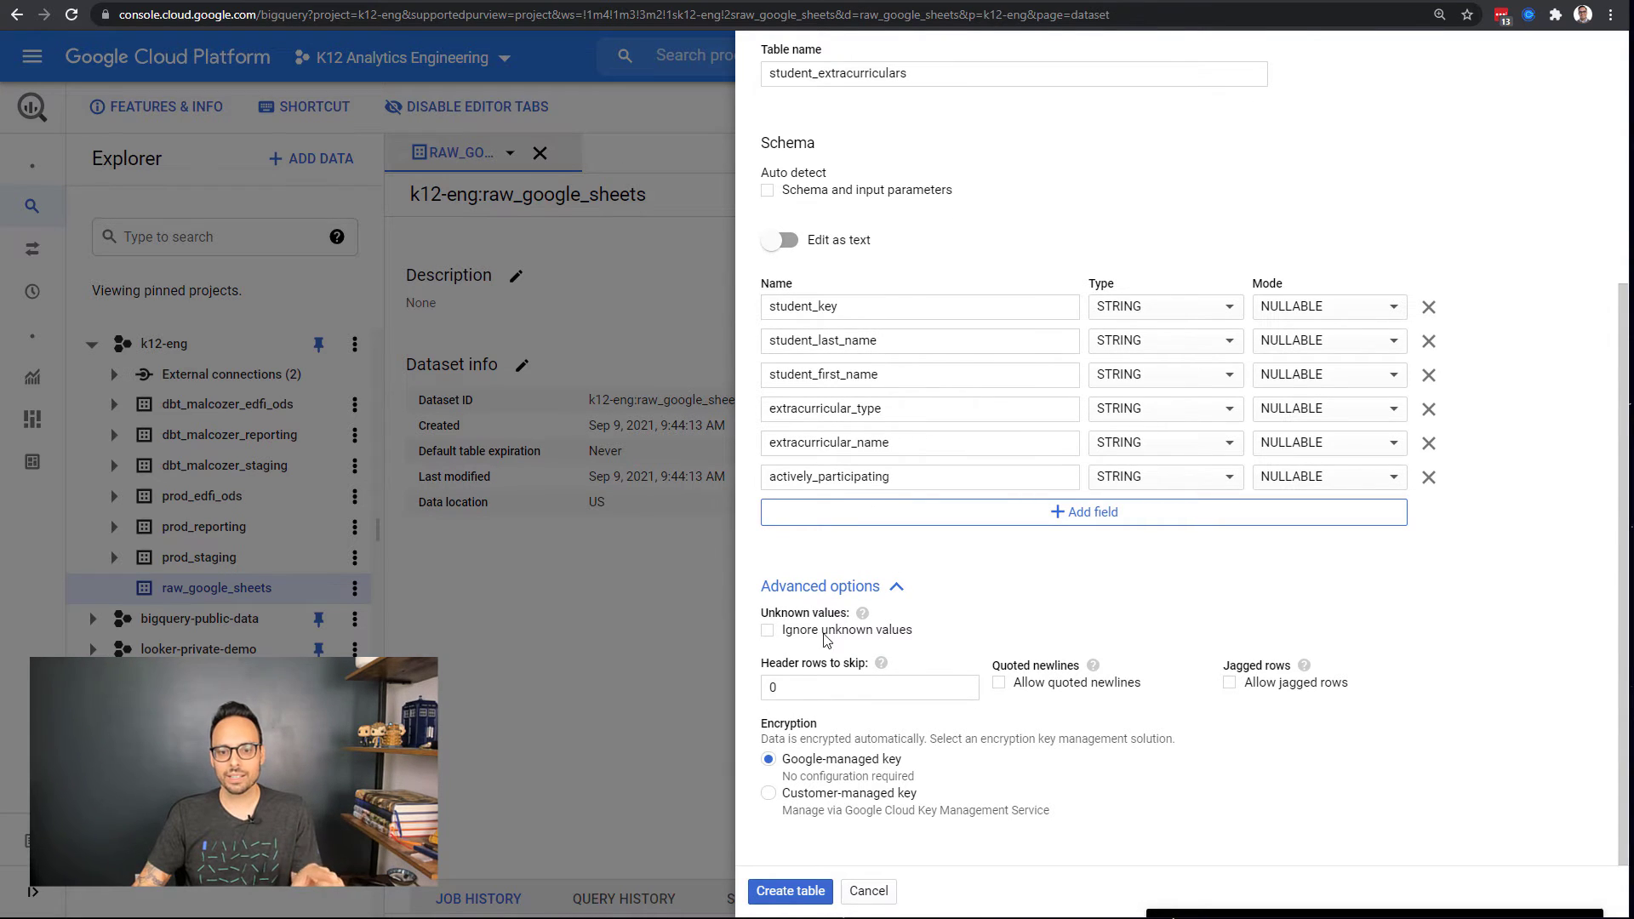
{"action": "double_click", "coordinate": [786, 696]}
{"action": "type", "text": "1"}
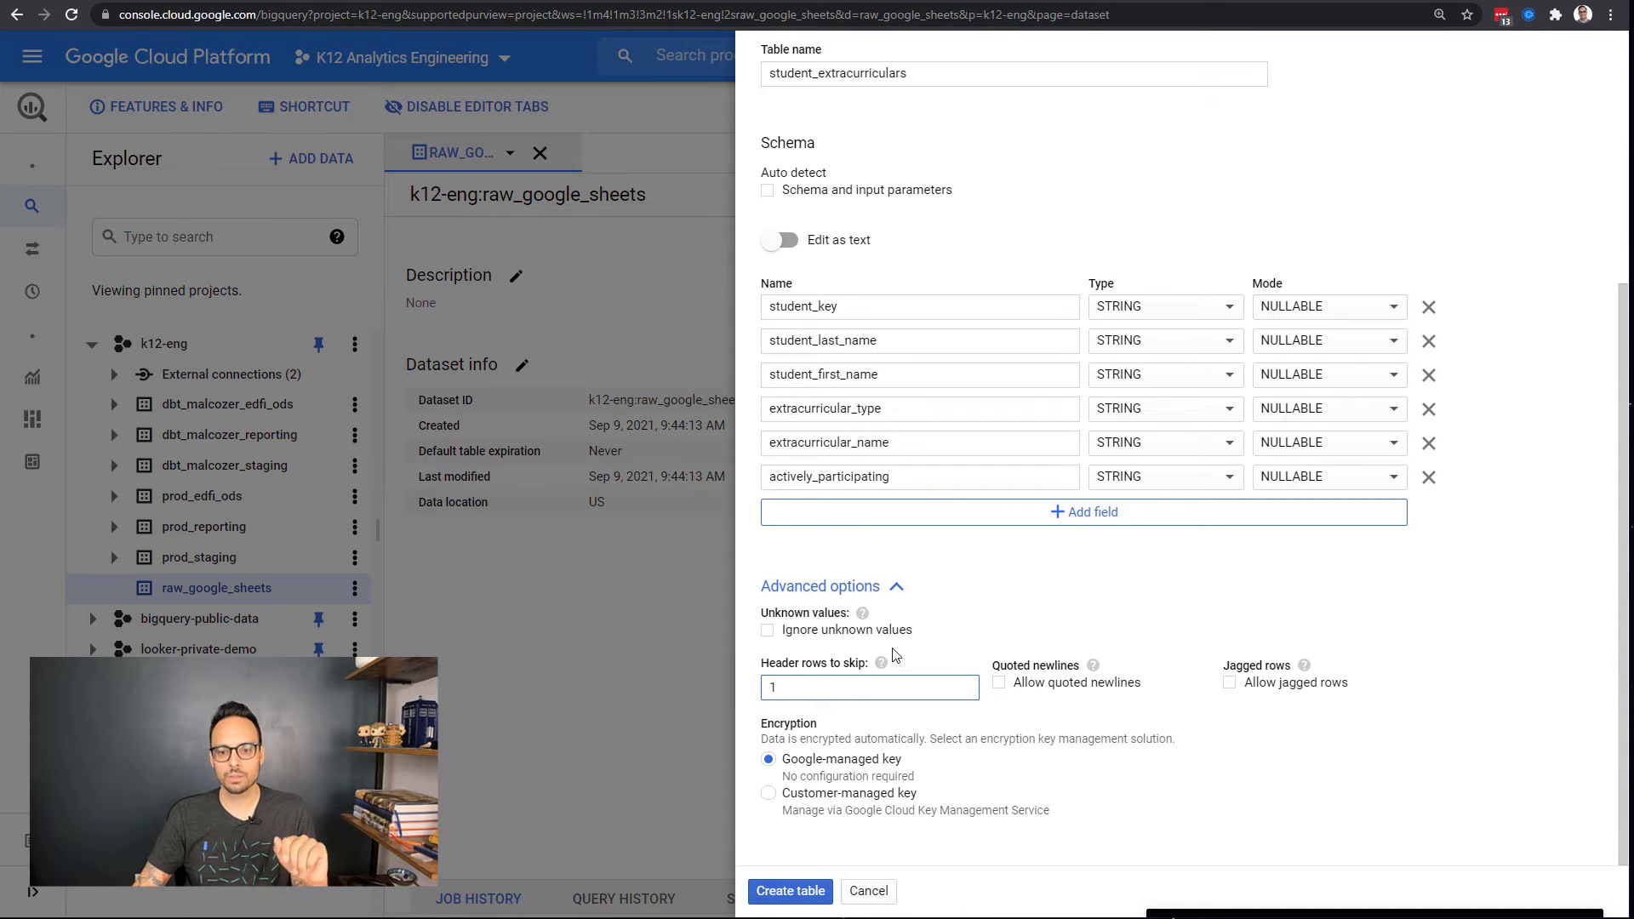
{"action": "left_click", "coordinate": [725, 5]}
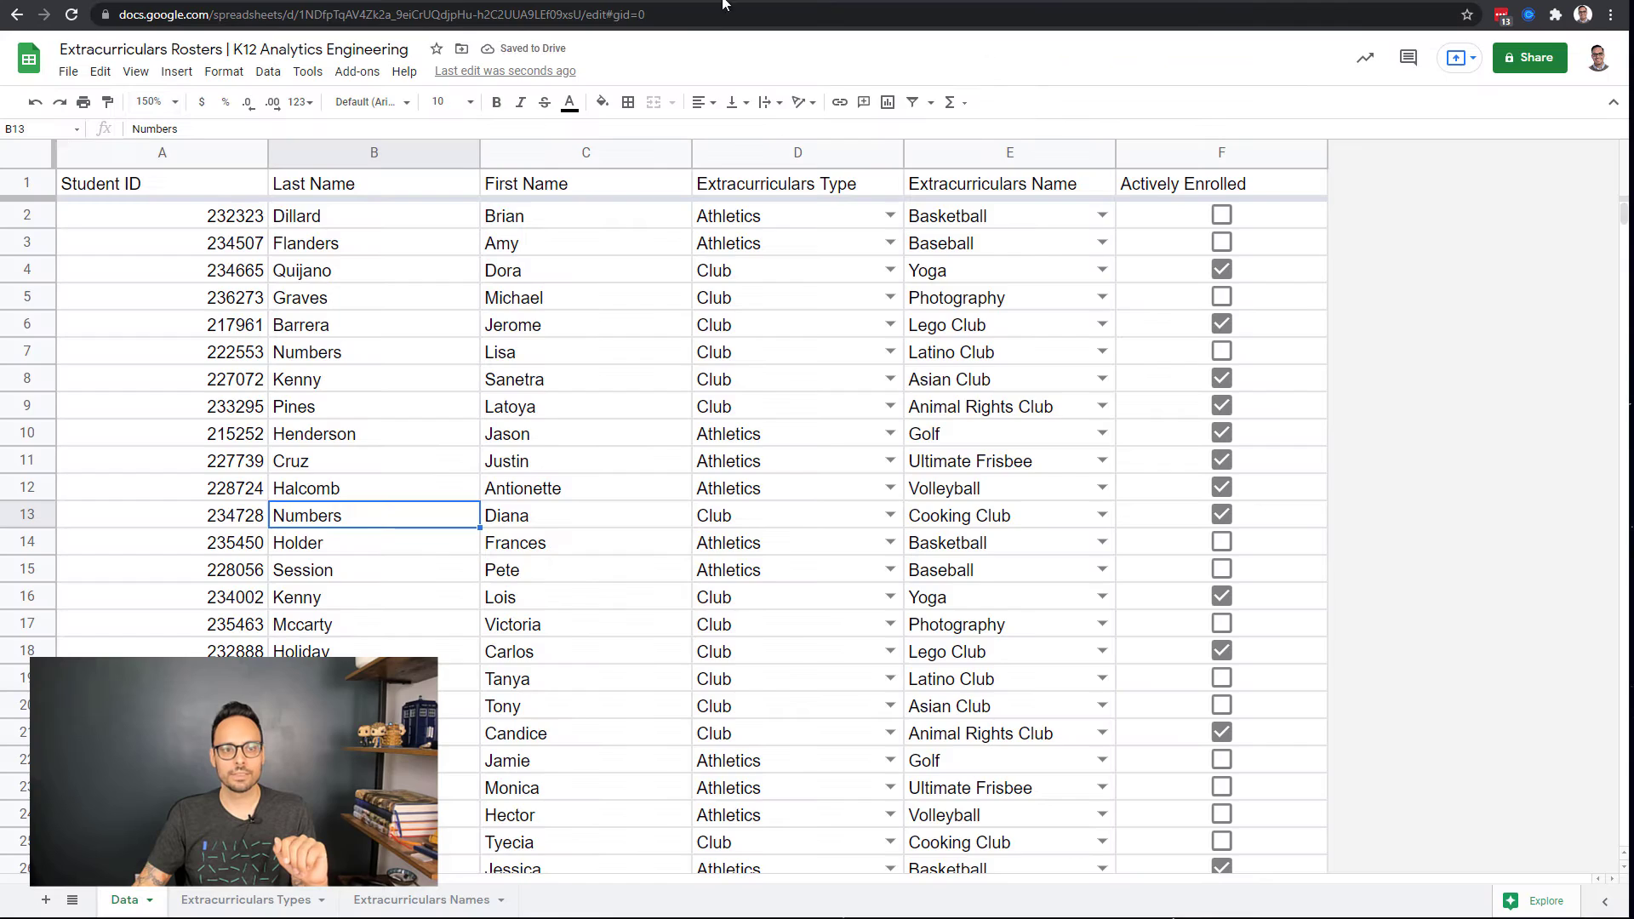
{"action": "left_click", "coordinate": [26, 182]}
{"action": "key", "text": "ctrl+shift+Tab"}
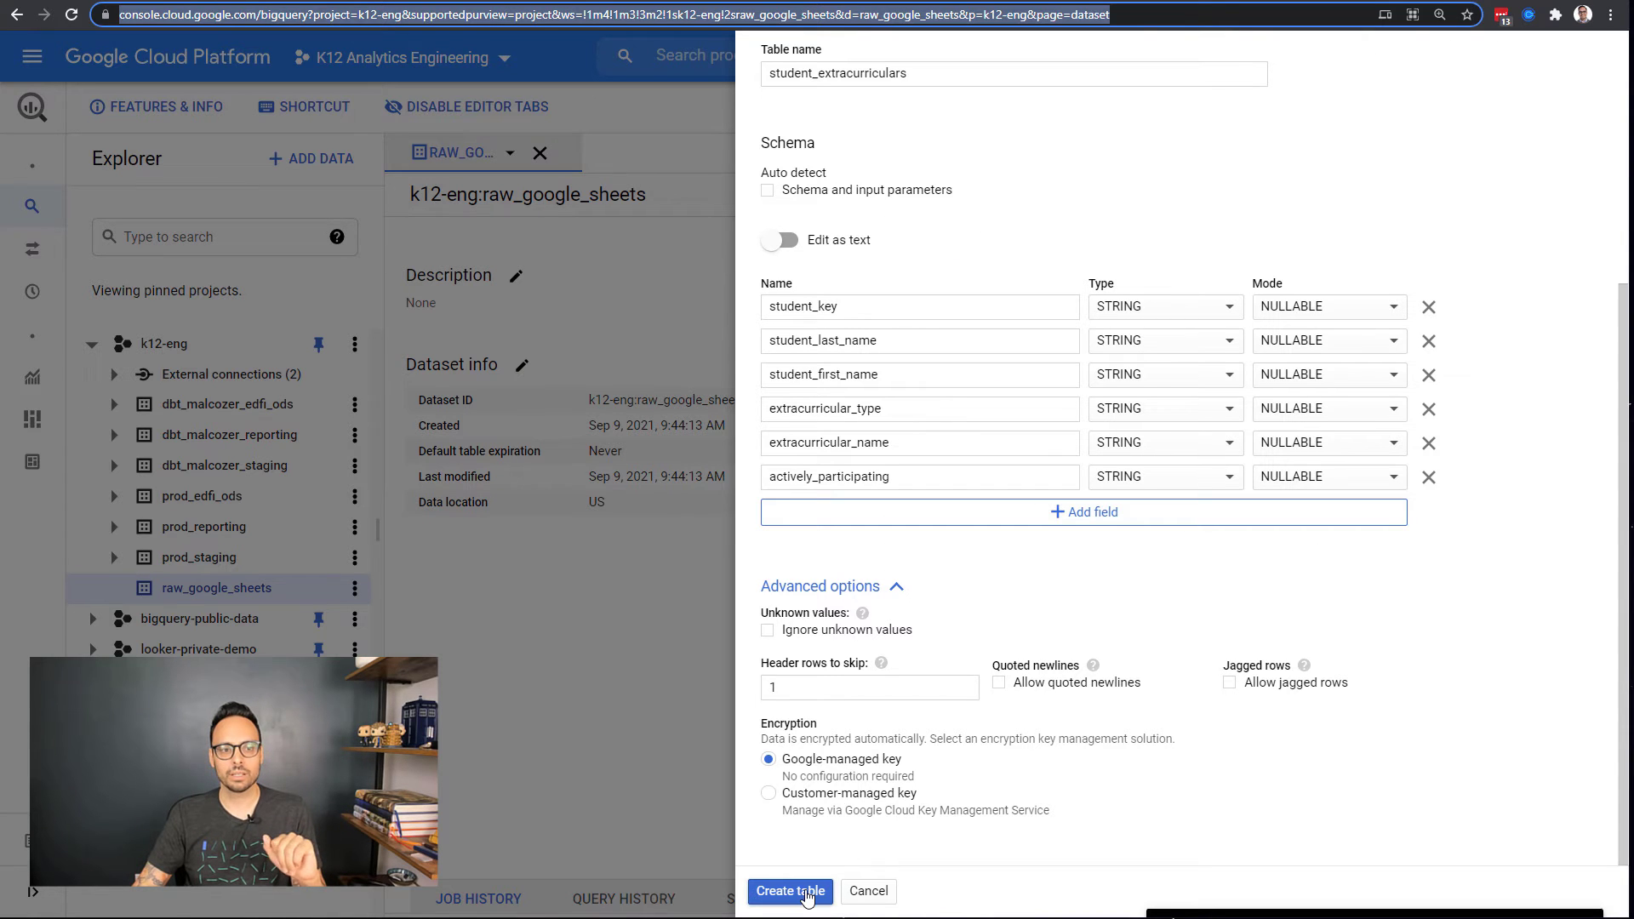
{"action": "left_click", "coordinate": [806, 896]}
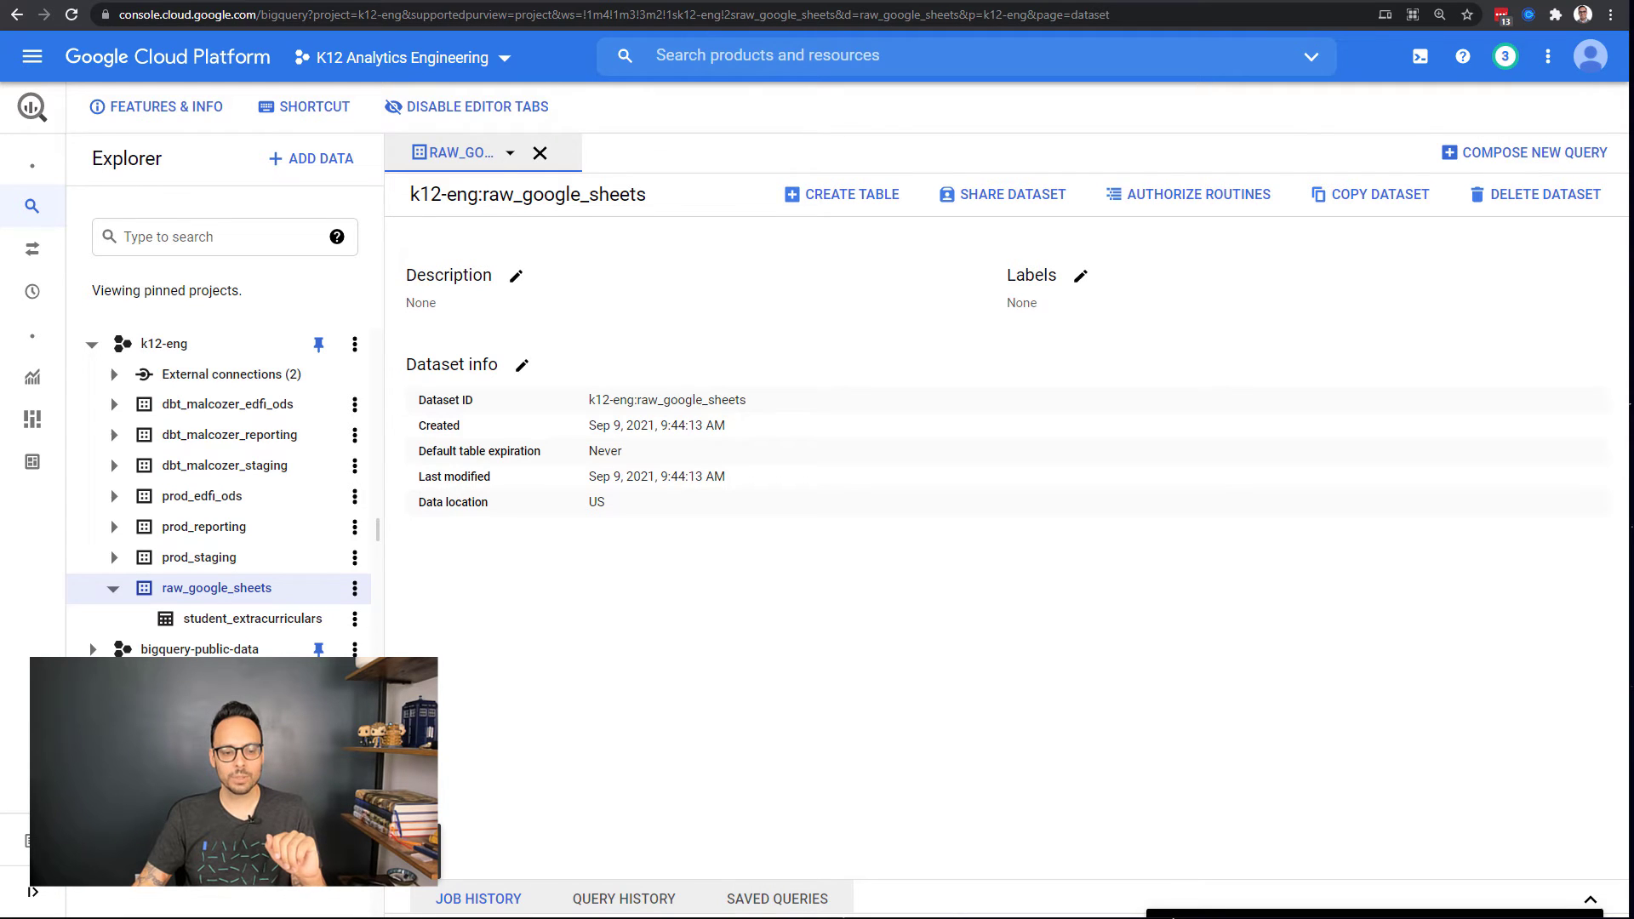
Step: Open student_extracurriculars, widen the query editor, and run SELECT * to view the roster rows
{"action": "left_click", "coordinate": [252, 618]}
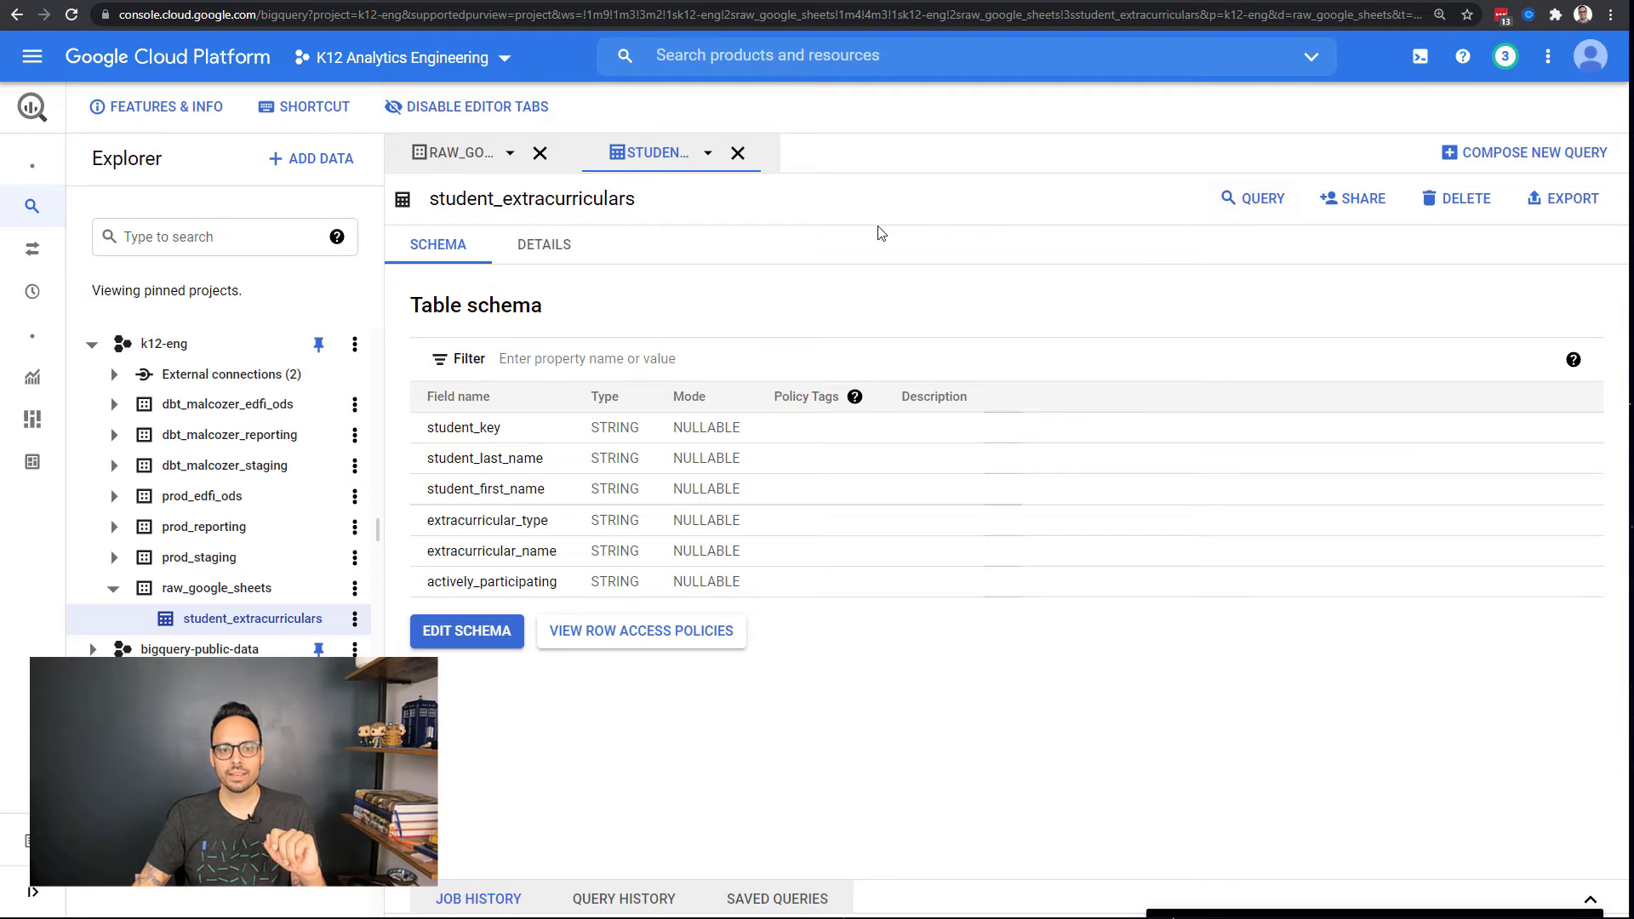
{"action": "left_click", "coordinate": [1243, 207]}
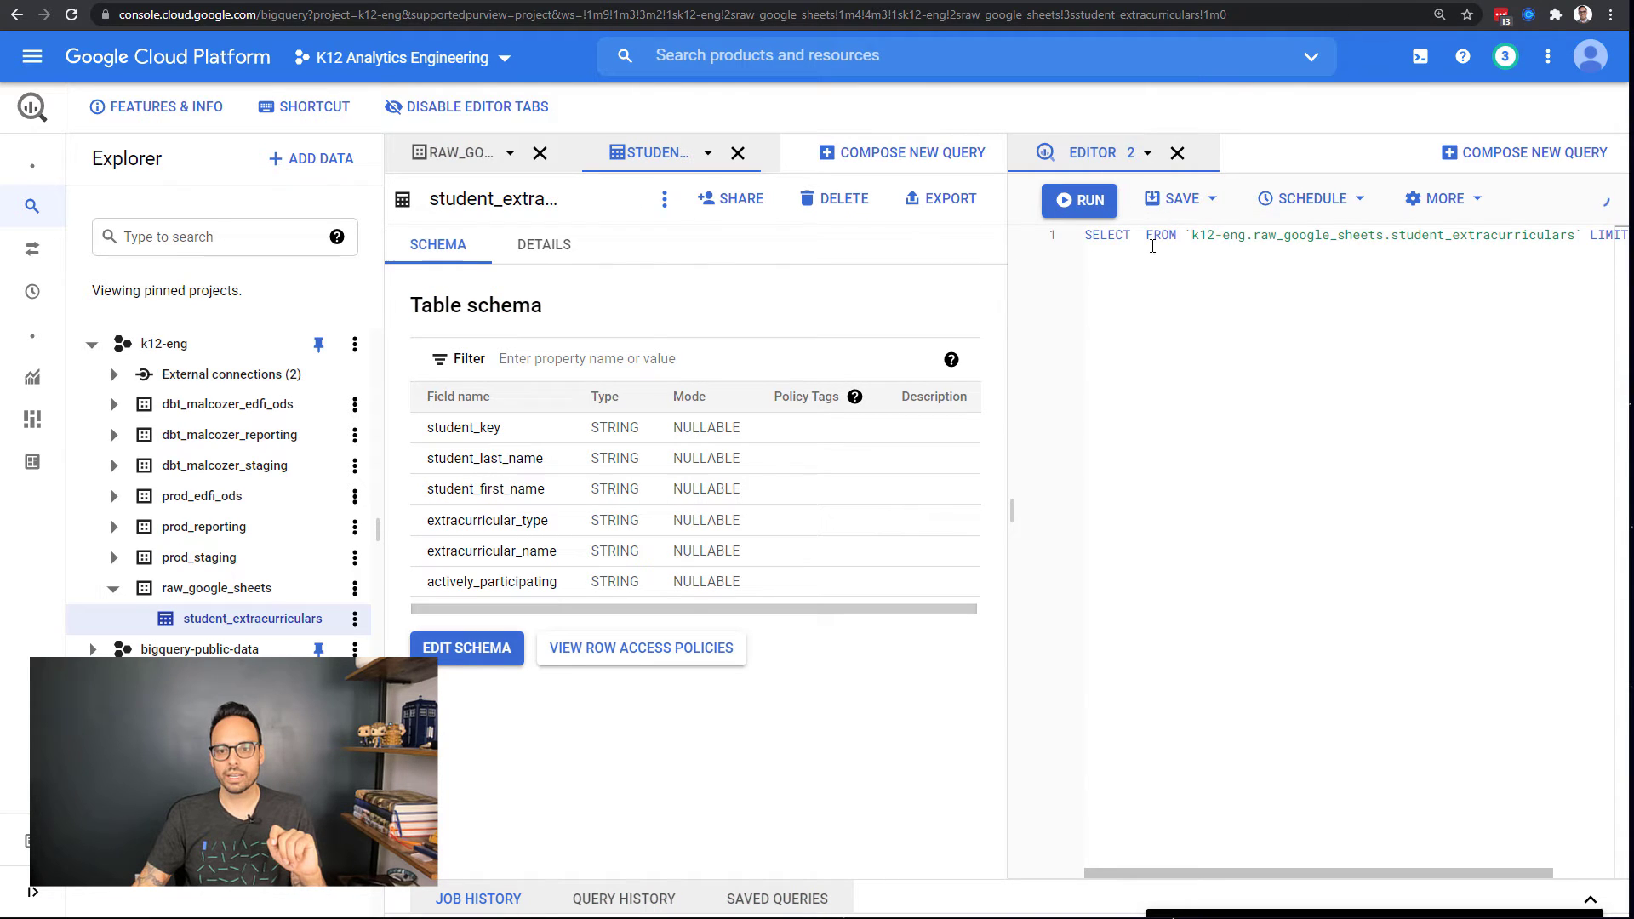
{"action": "left_click", "coordinate": [1147, 153]}
{"action": "left_click", "coordinate": [1195, 190]}
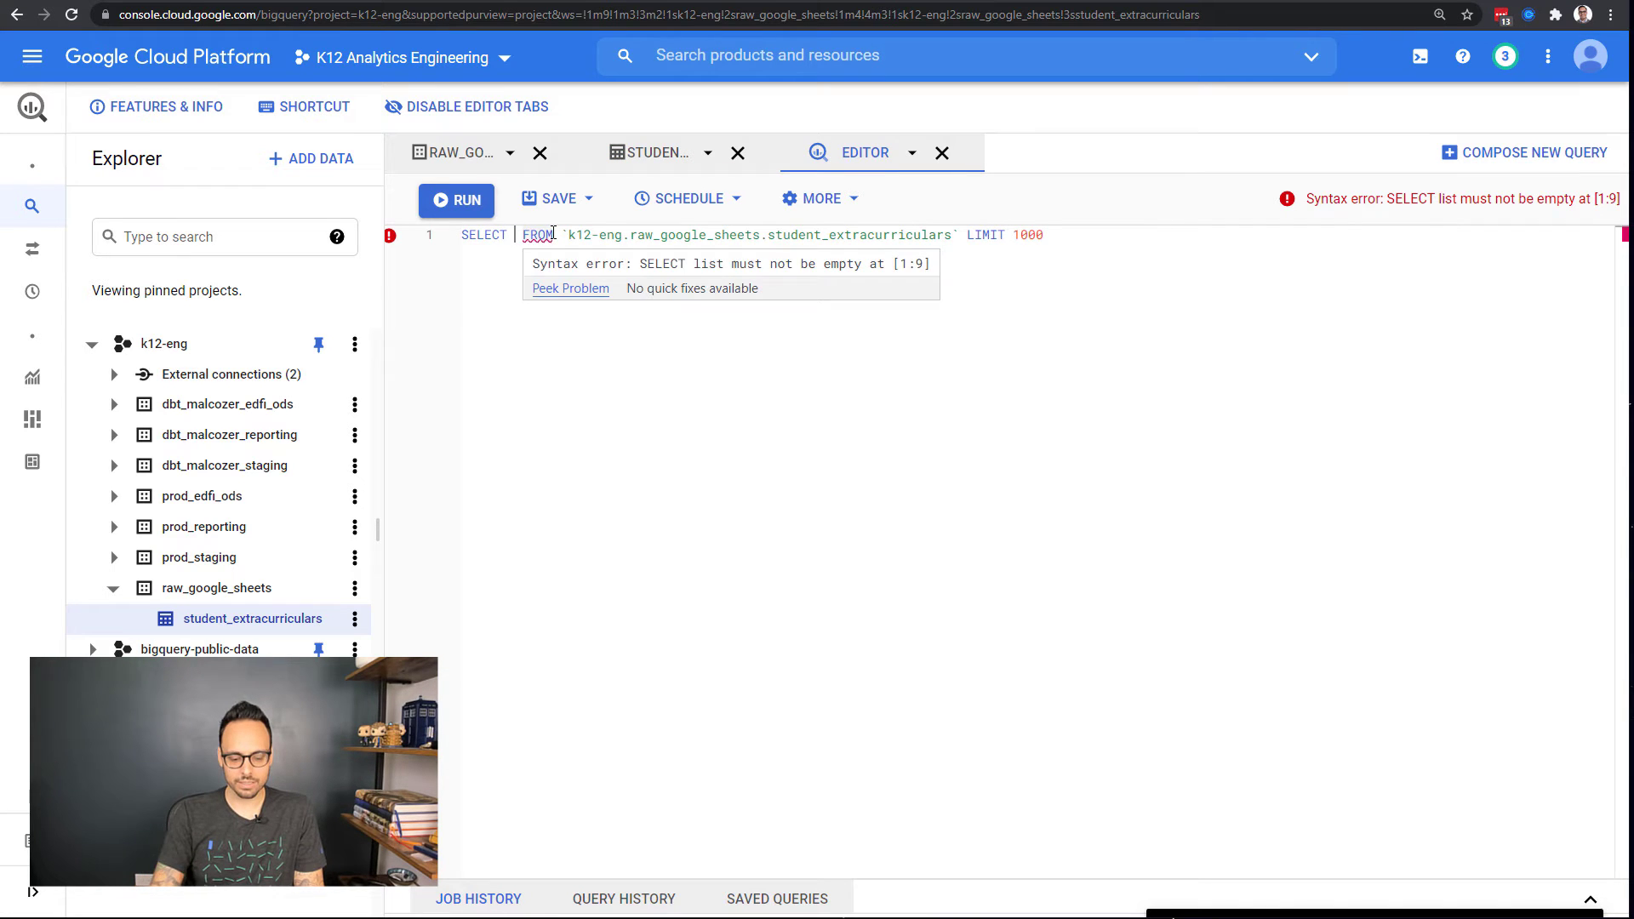
{"action": "type", "text": "*"}
{"action": "key", "text": "ctrl+a"}
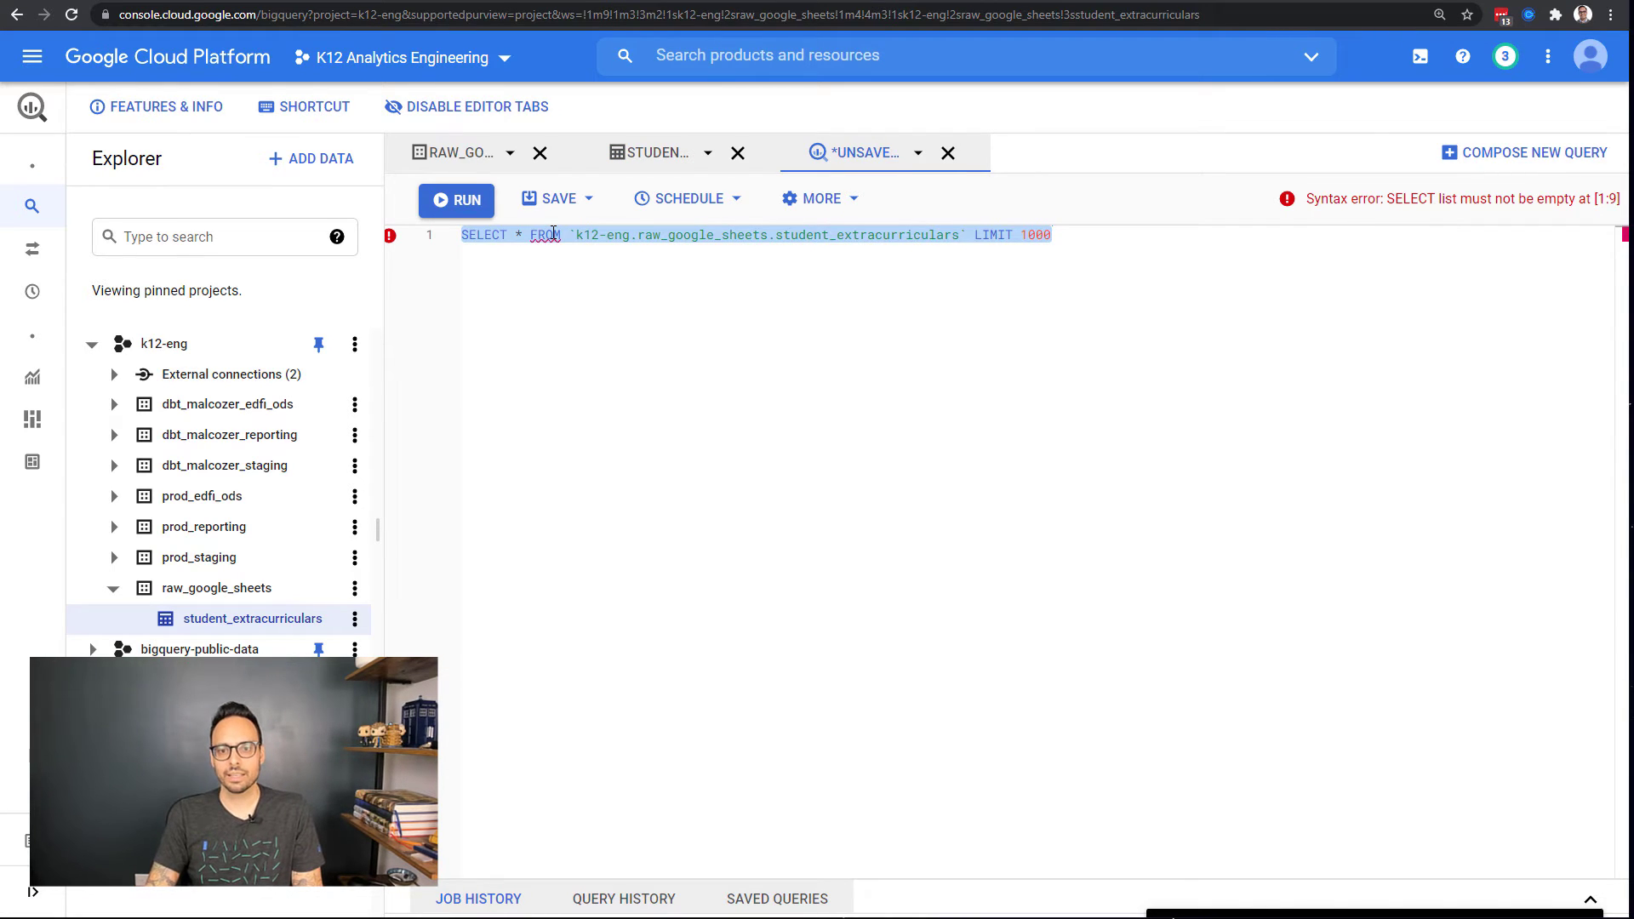
{"action": "key", "text": "ctrl+Return"}
{"action": "left_click_drag", "start_coordinate": [1021, 529], "coordinate": [1007, 314]}
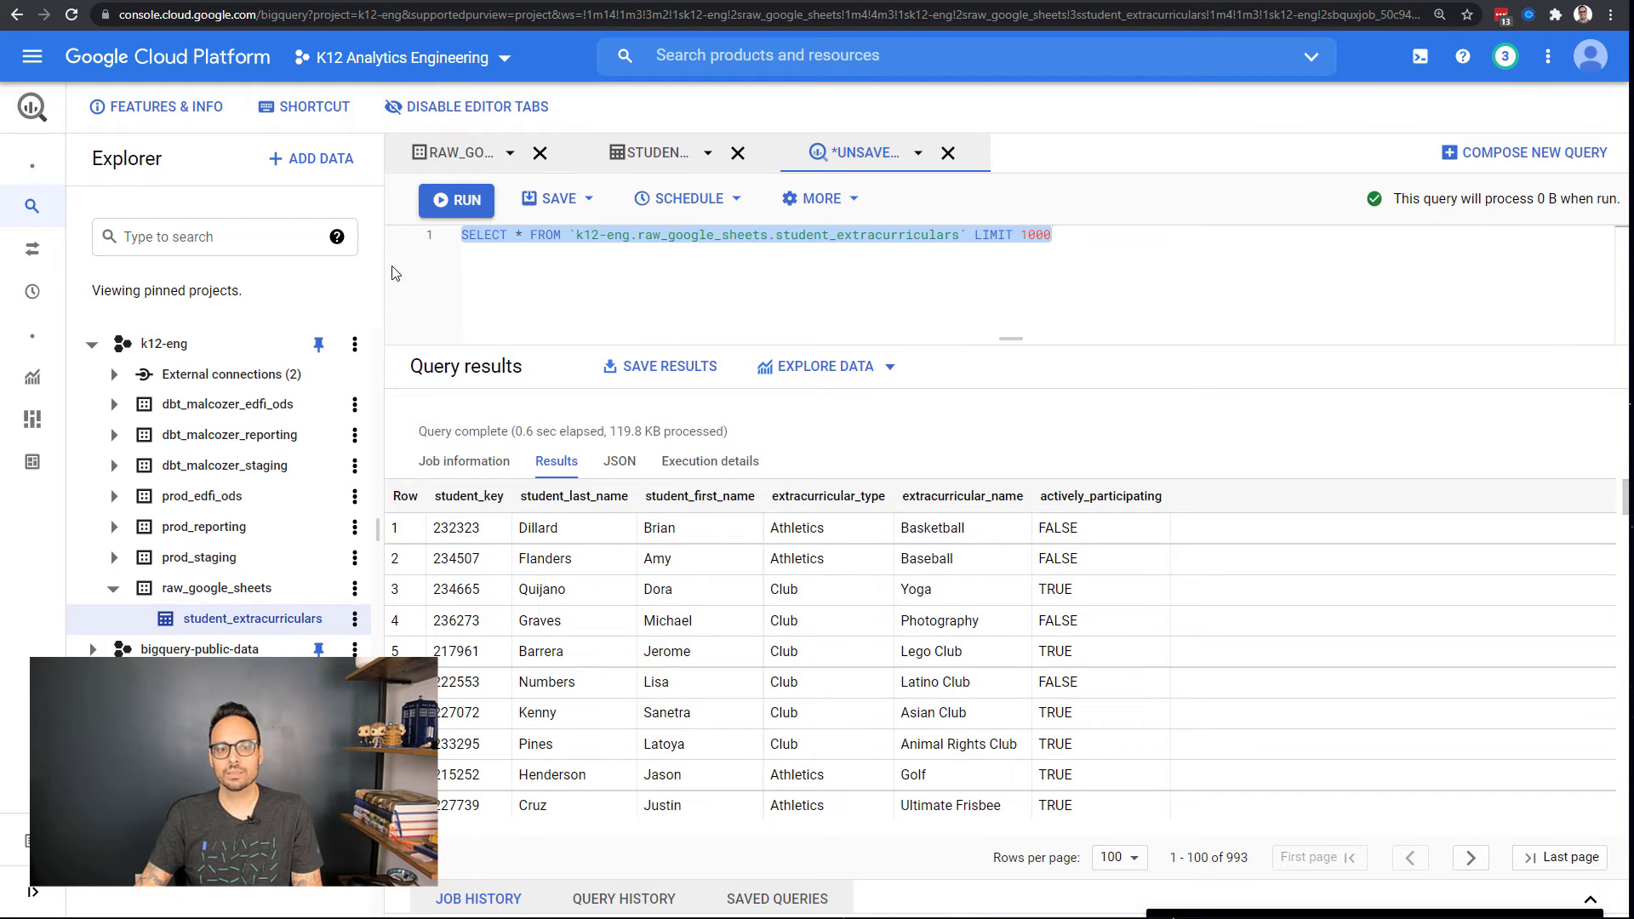
{"action": "left_click", "coordinate": [390, 266]}
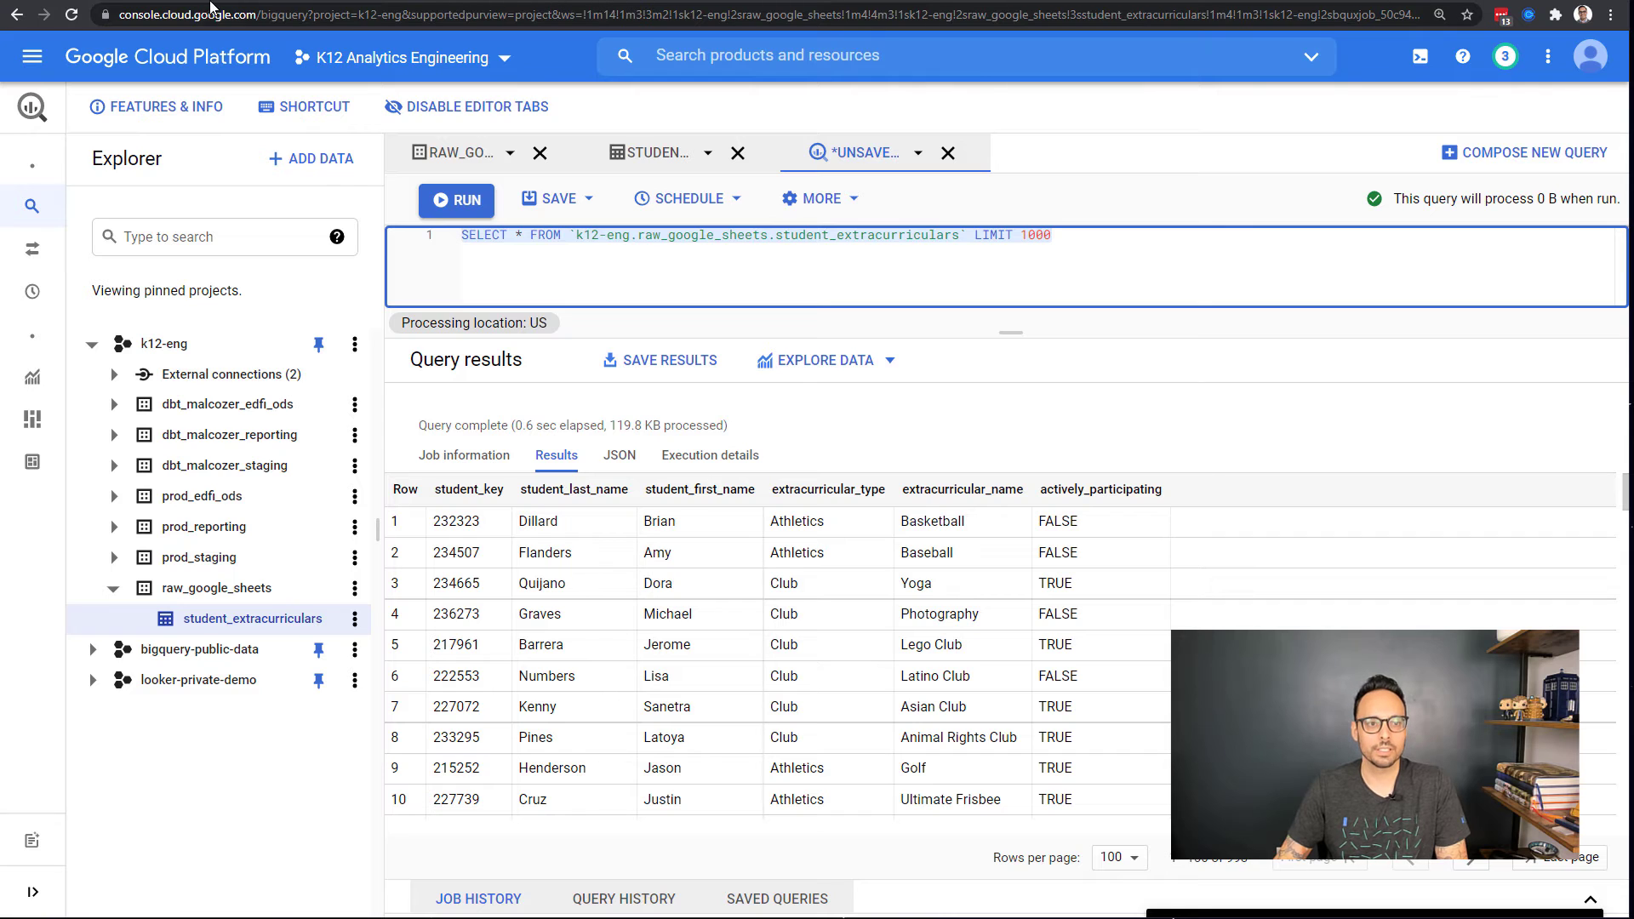
Step: Open the dbt account under IAM & Admin > Service Accounts and copy its email
{"action": "left_click", "coordinate": [114, 60]}
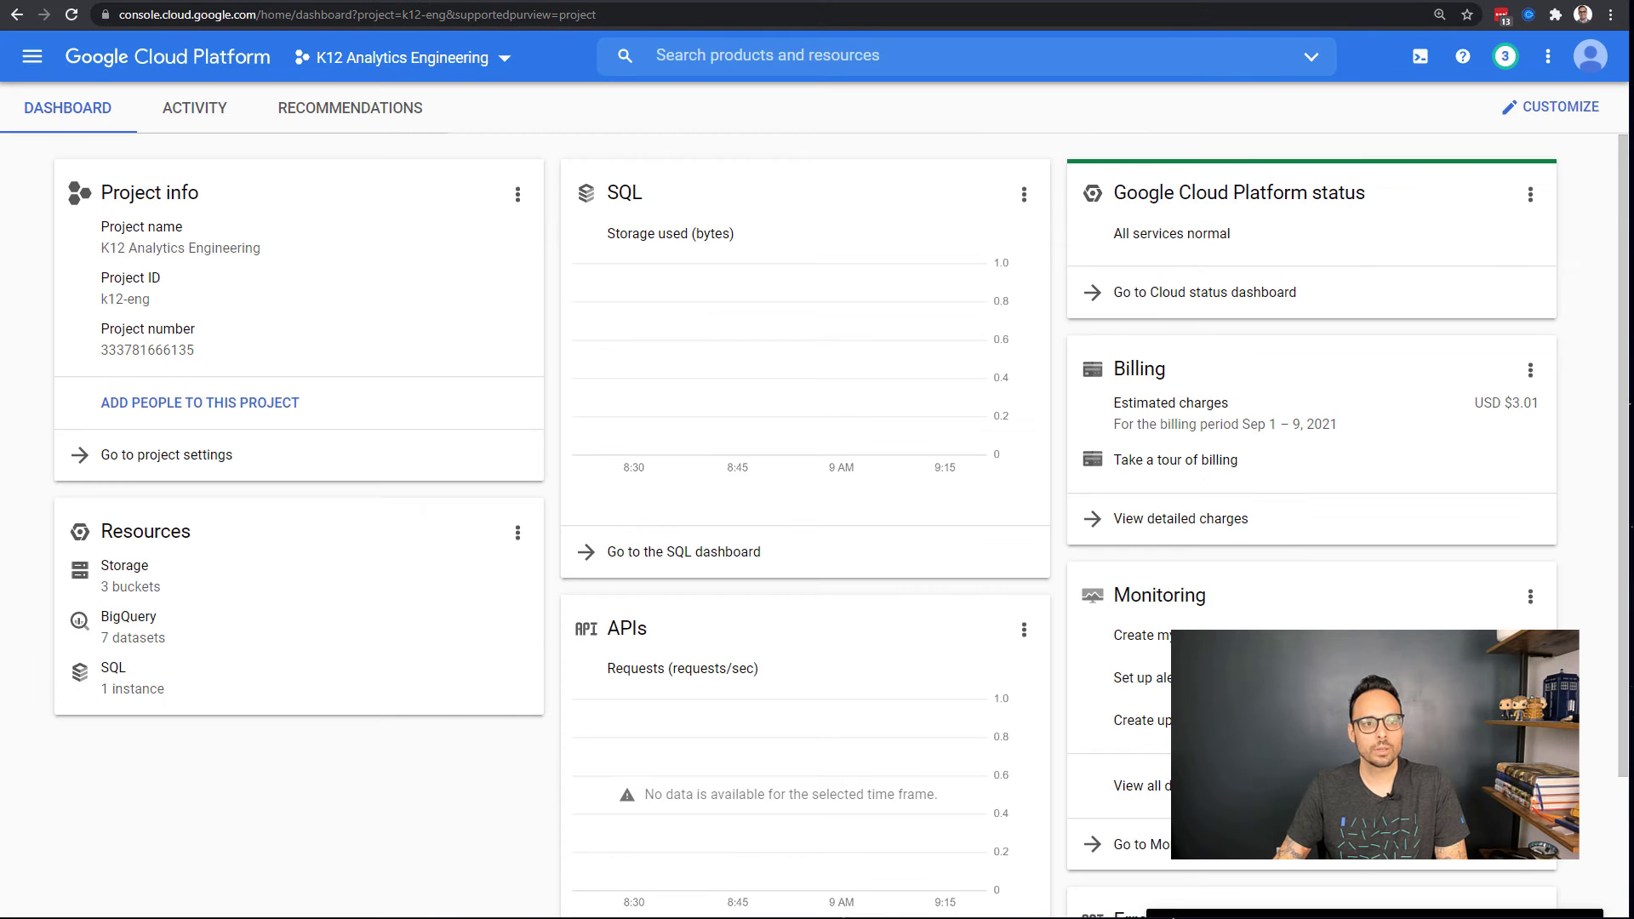
{"action": "left_click", "coordinate": [28, 60]}
{"action": "mouse_move", "coordinate": [140, 757]}
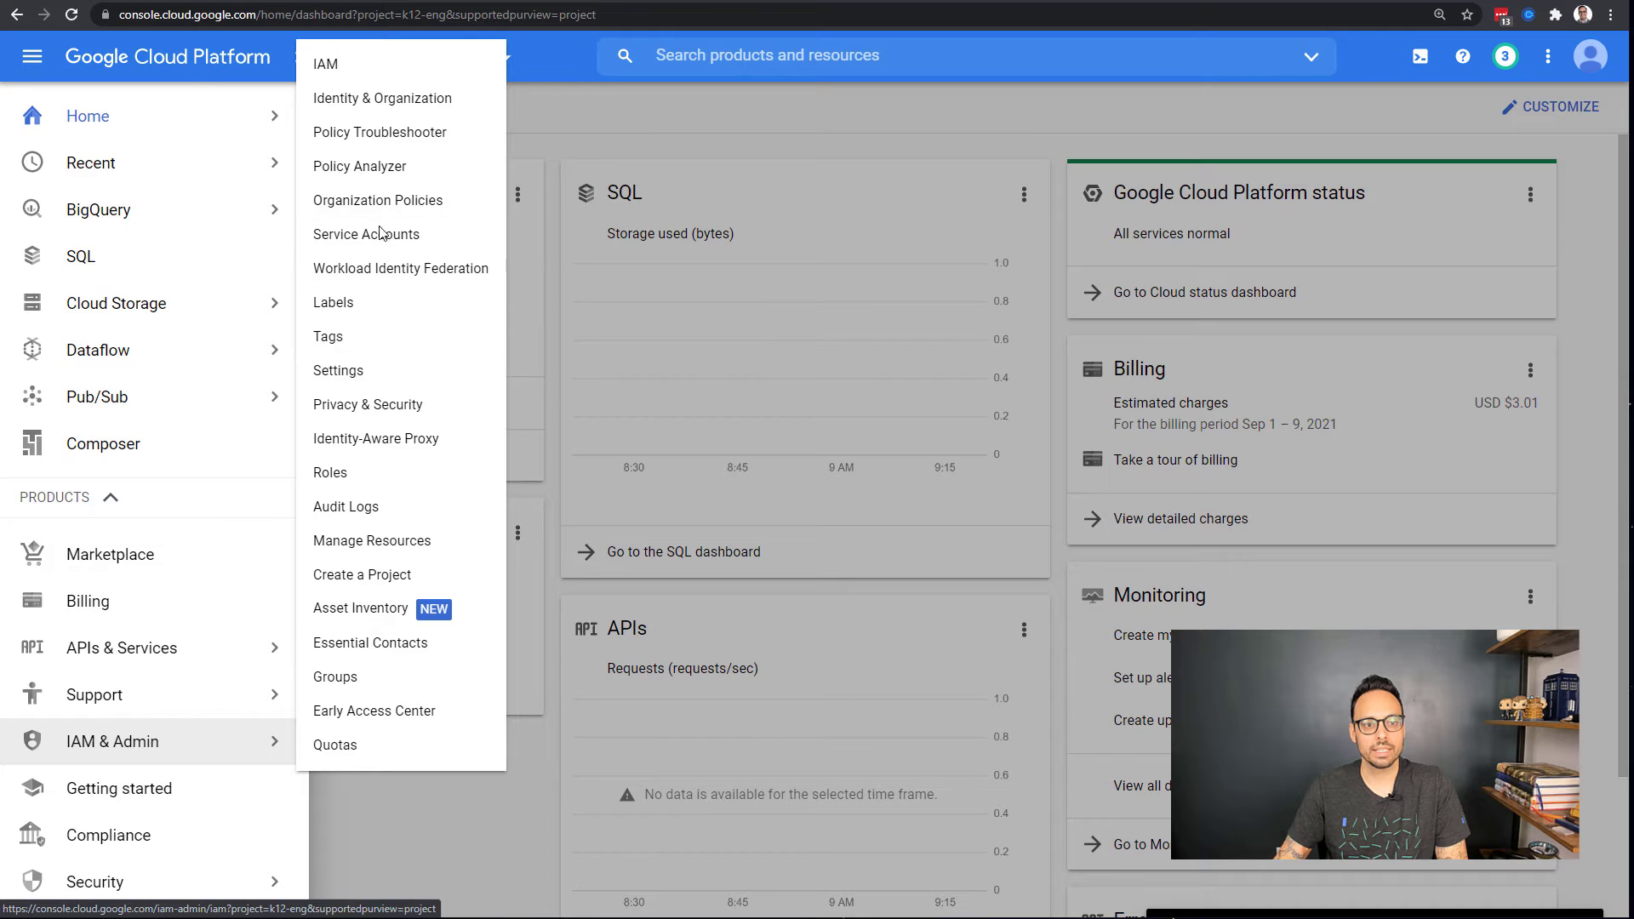
{"action": "left_click", "coordinate": [491, 249]}
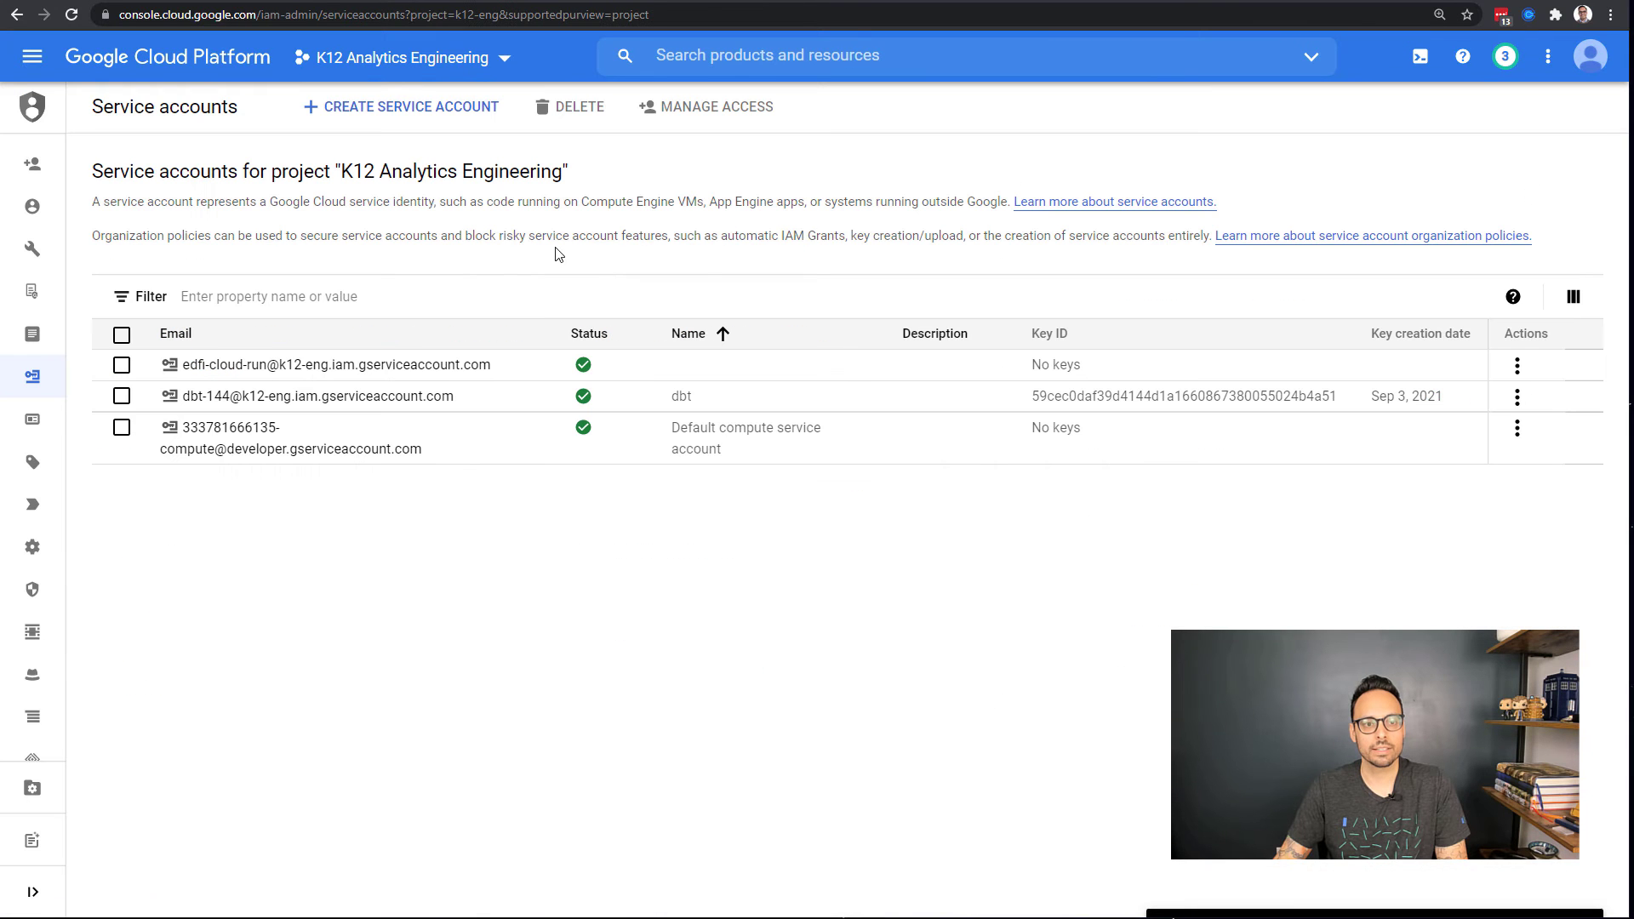
{"action": "left_click", "coordinate": [356, 400]}
{"action": "left_click_drag", "start_coordinate": [364, 403], "coordinate": [98, 406]}
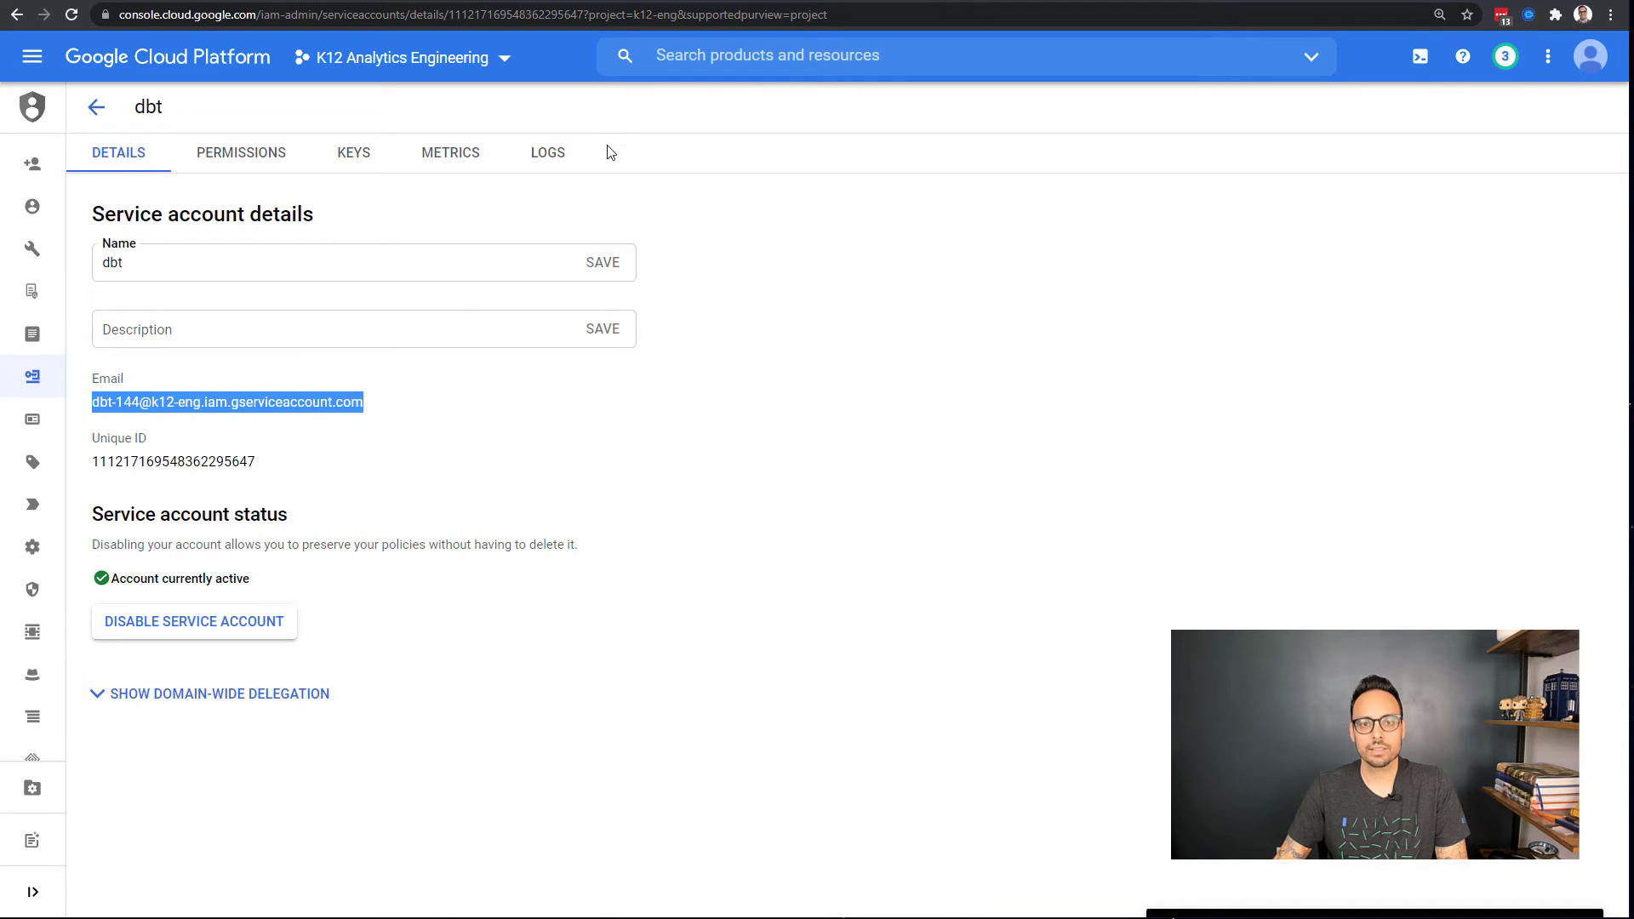
{"action": "key", "text": "ctrl+Tab"}
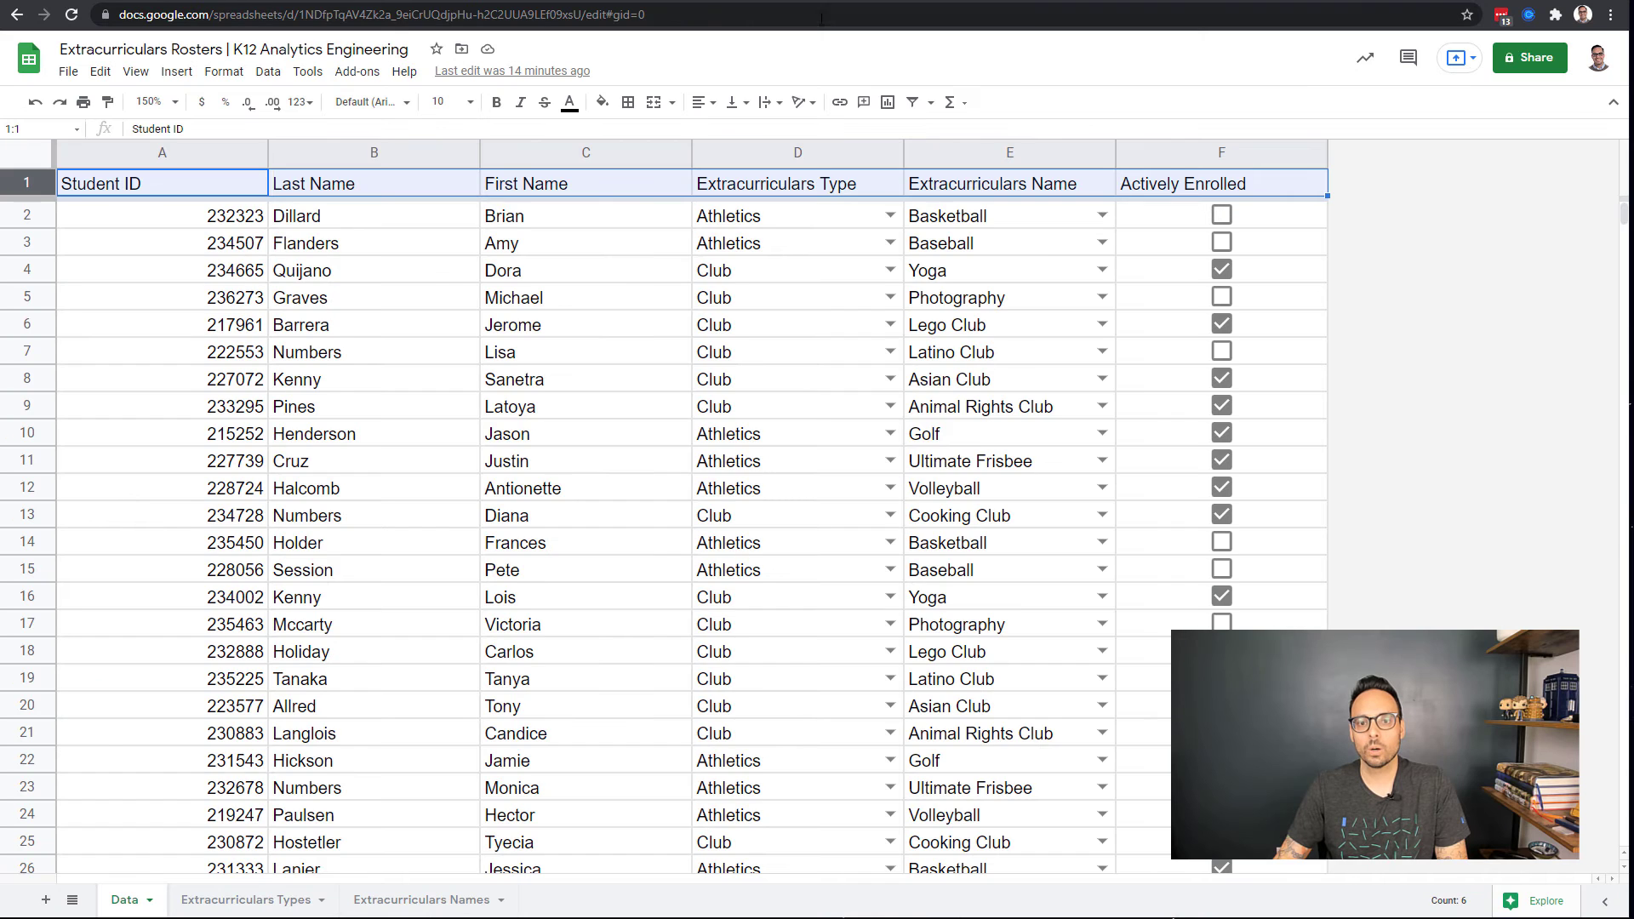
Step: Share the roster as Viewer with the pasted dbt service account email, notifications off, confirming outside sharing
{"action": "left_click", "coordinate": [1529, 60]}
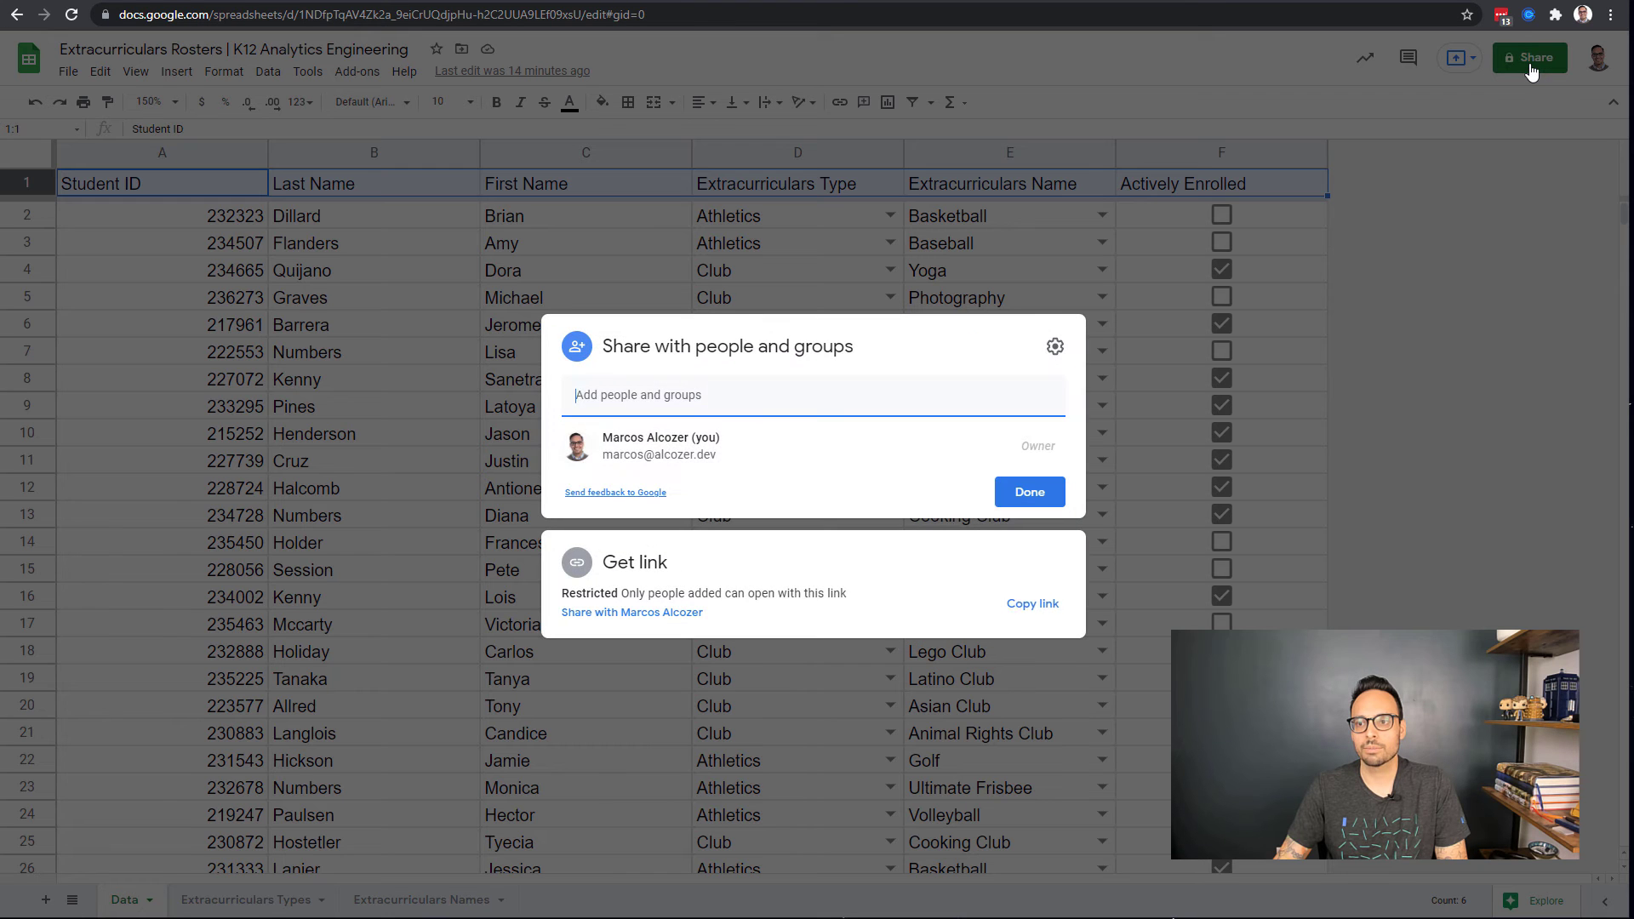
{"action": "left_click", "coordinate": [719, 404]}
{"action": "key", "text": "ctrl+v"}
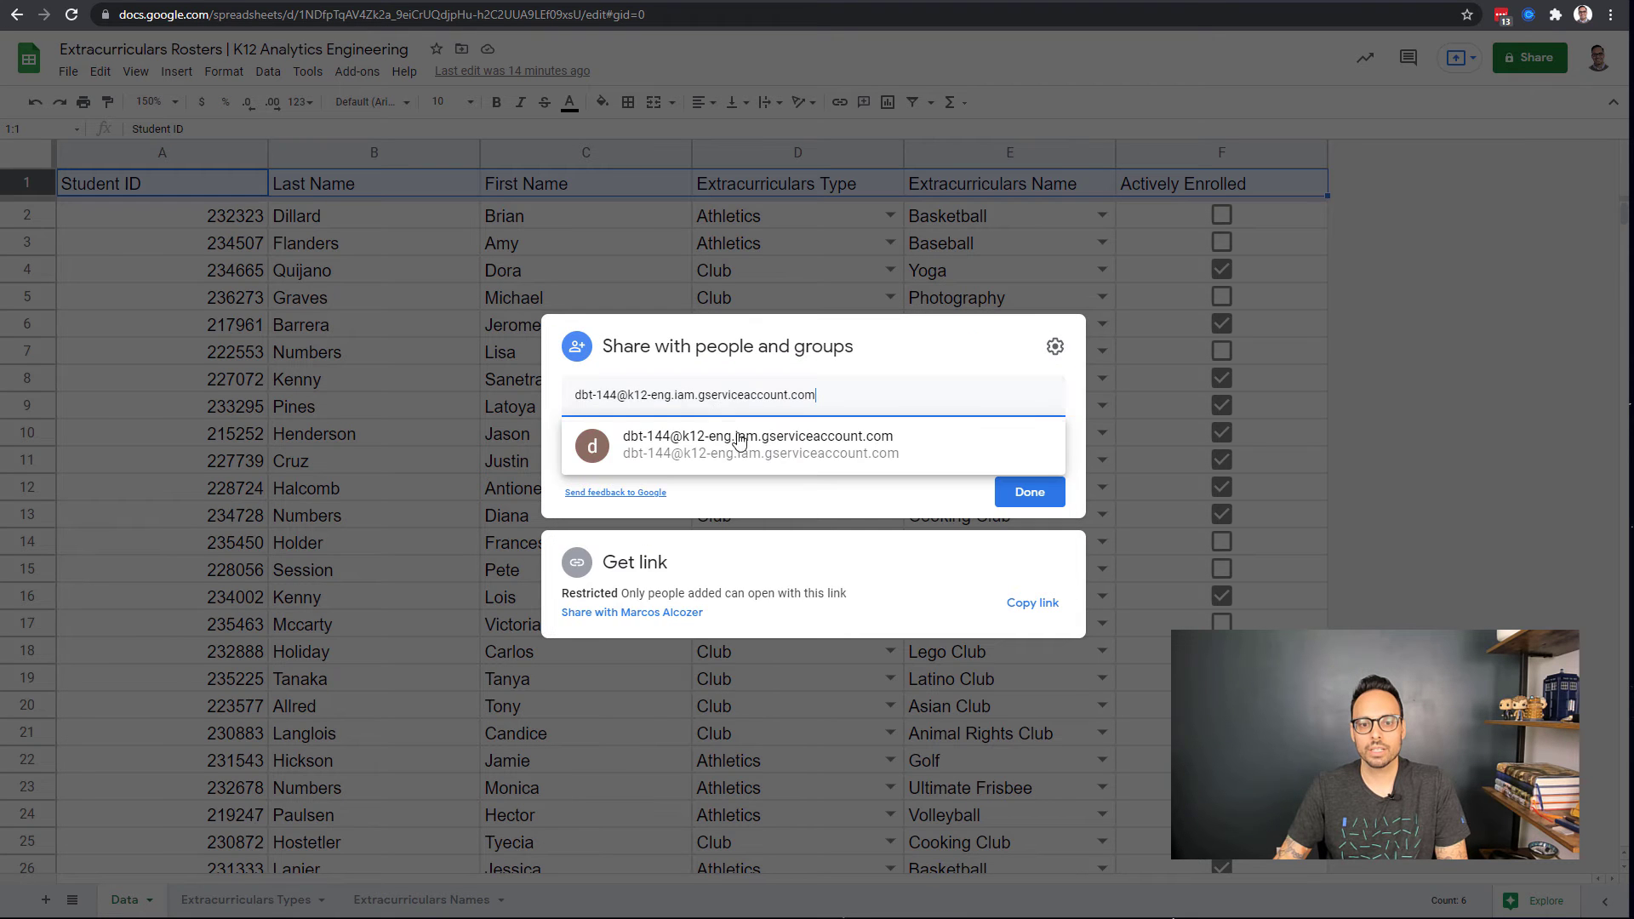
{"action": "left_click", "coordinate": [739, 440]}
{"action": "left_click", "coordinate": [1024, 387]}
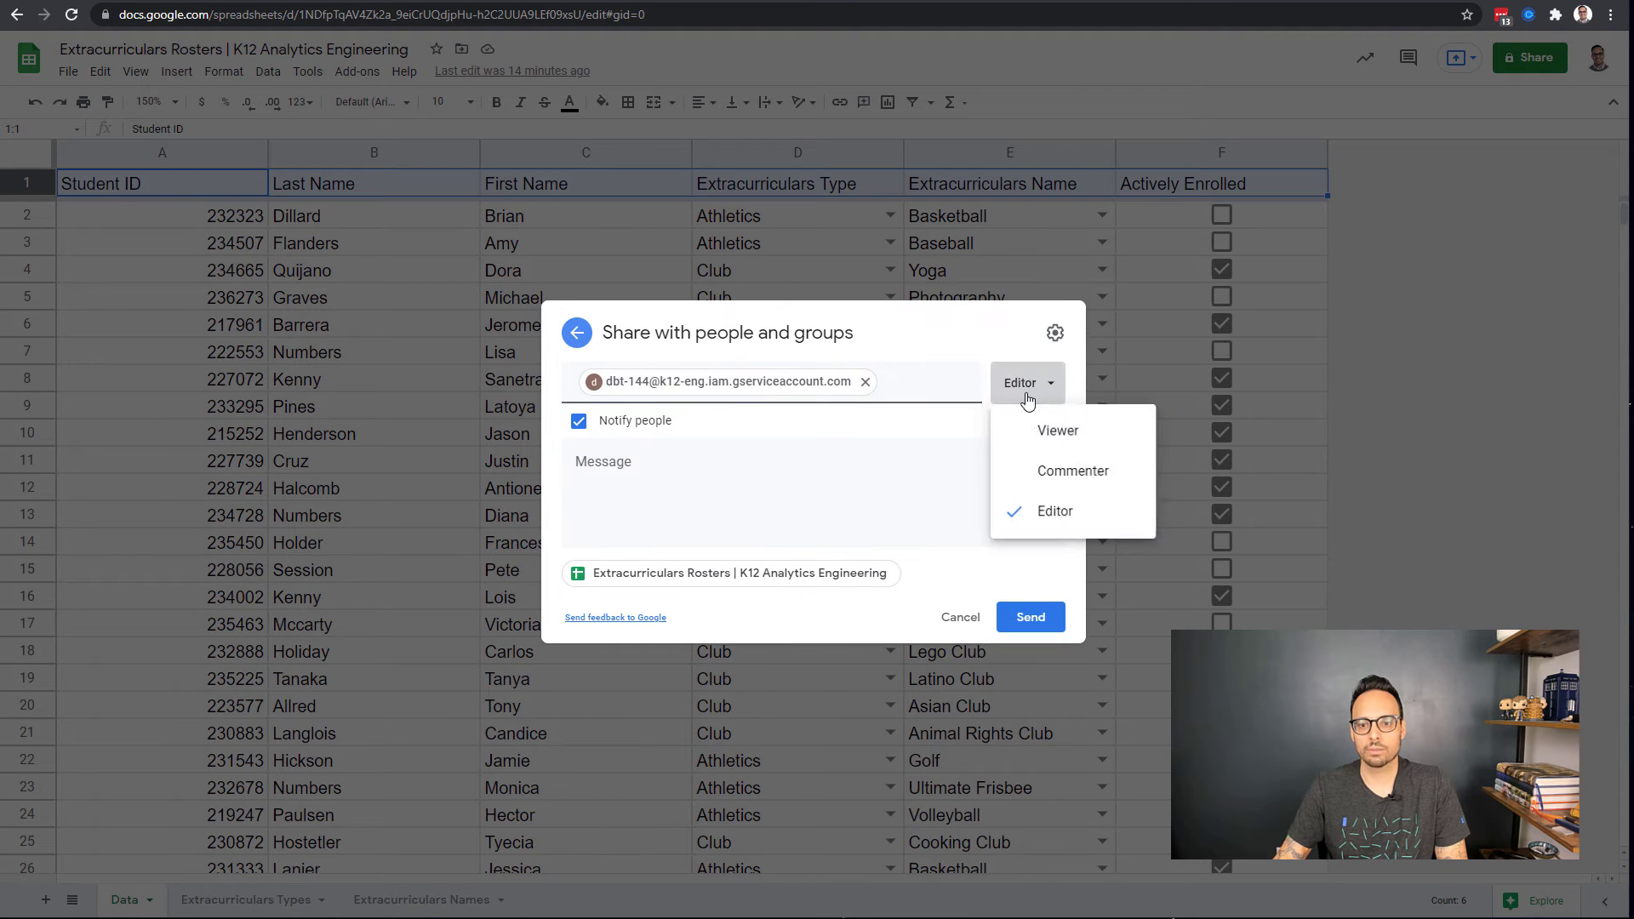
{"action": "left_click", "coordinate": [1051, 432]}
{"action": "left_click", "coordinate": [656, 422]}
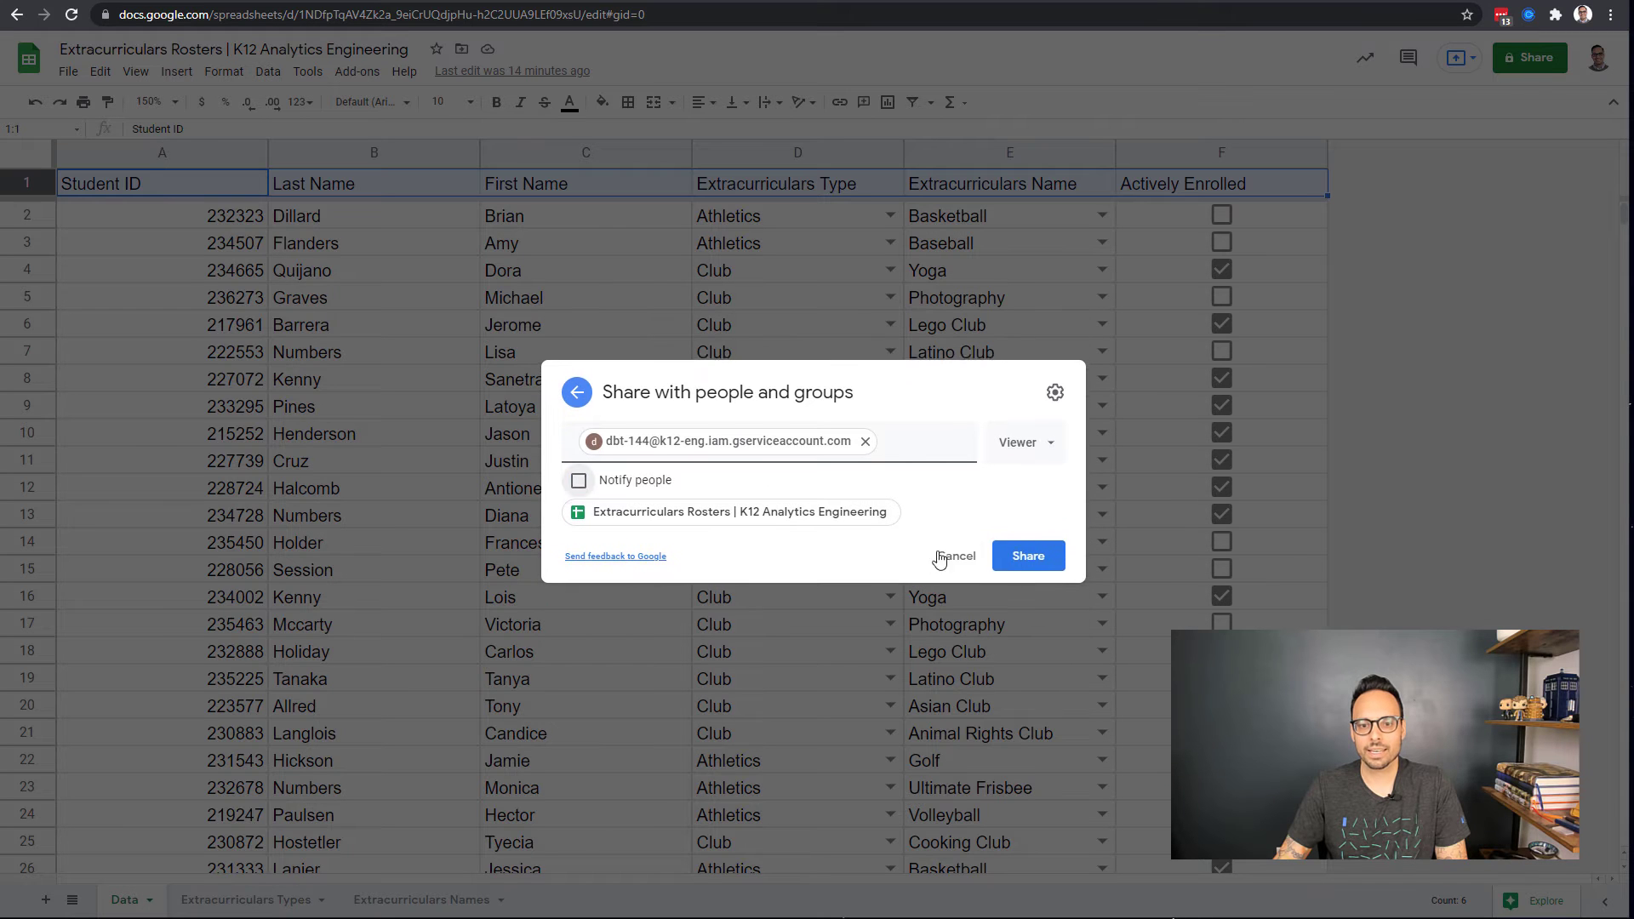
{"action": "left_click", "coordinate": [1026, 555]}
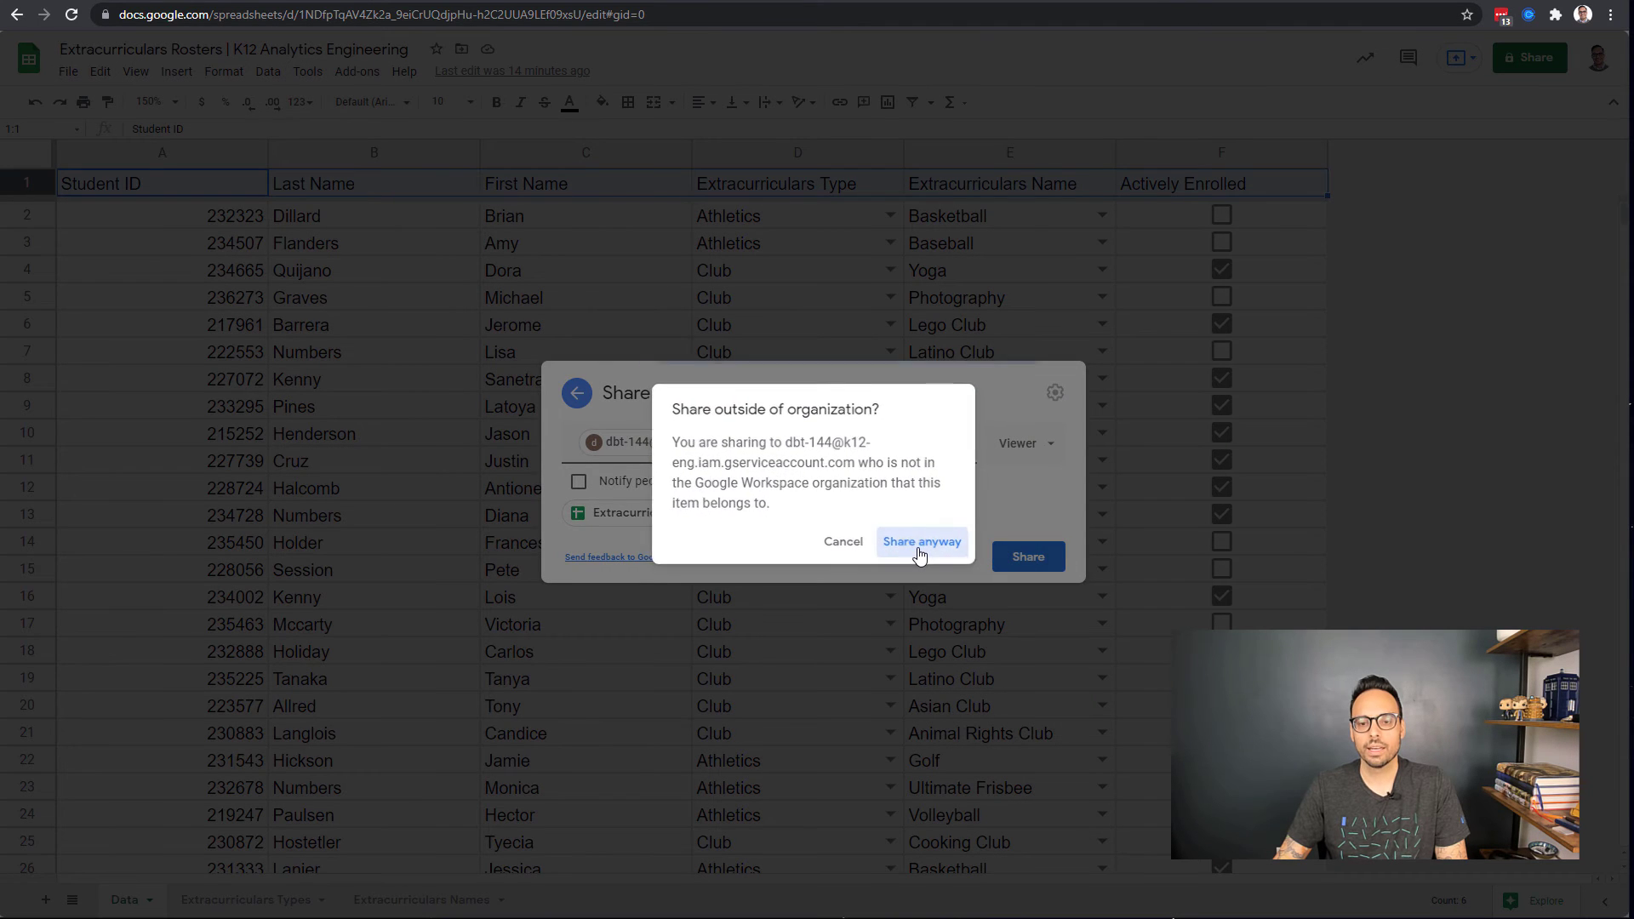
{"action": "left_click", "coordinate": [919, 543]}
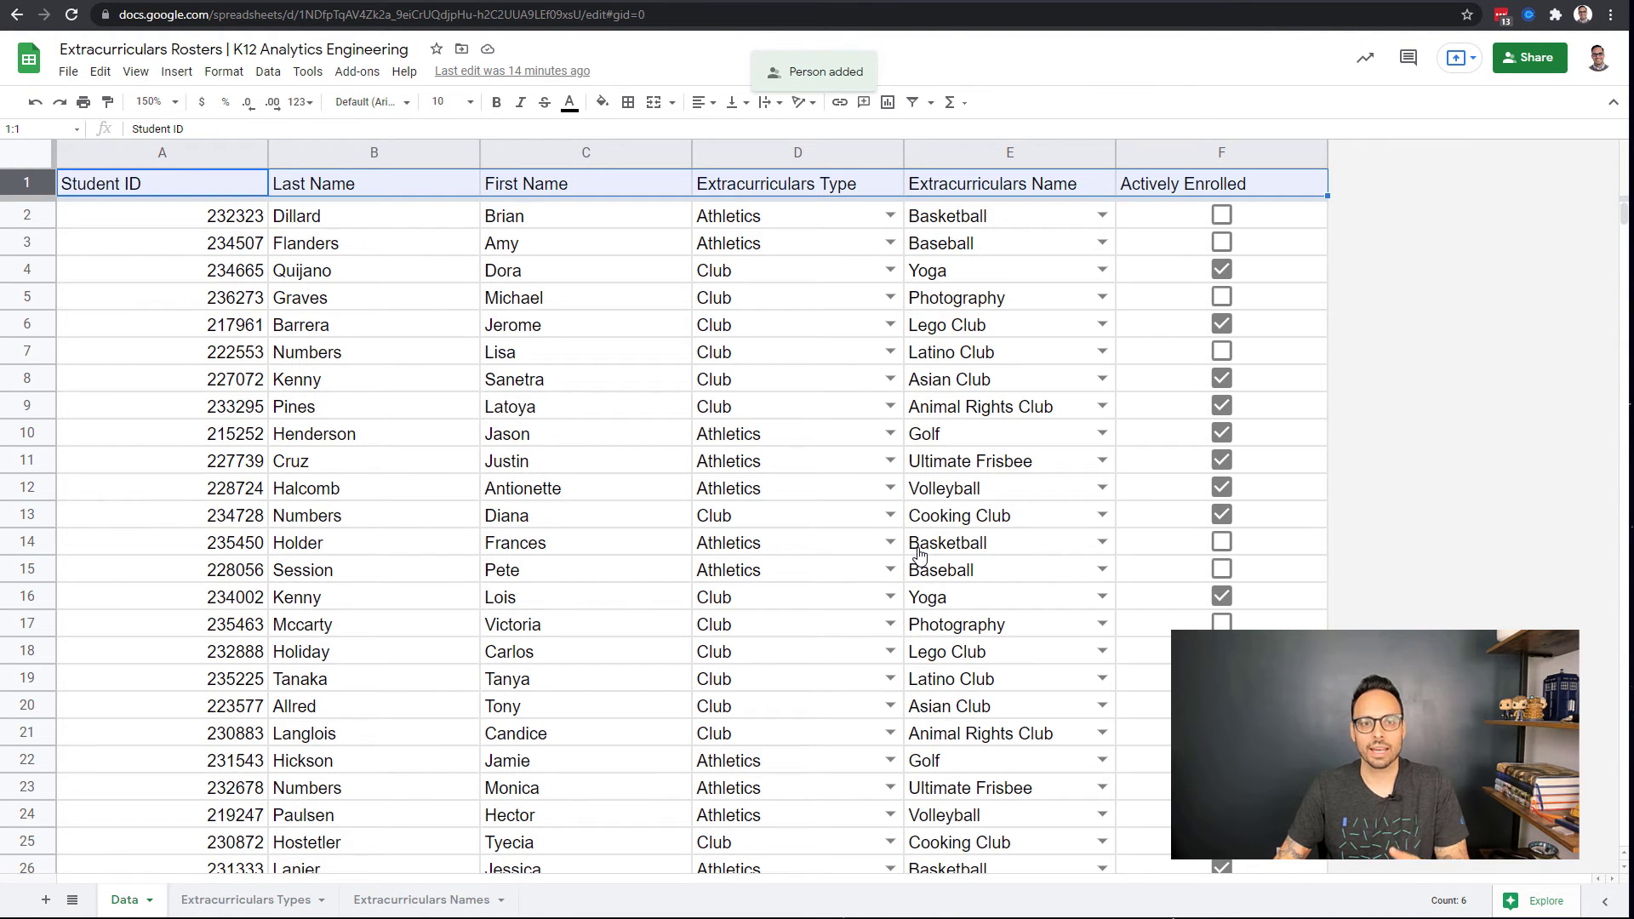
{"action": "left_click", "coordinate": [625, 1]}
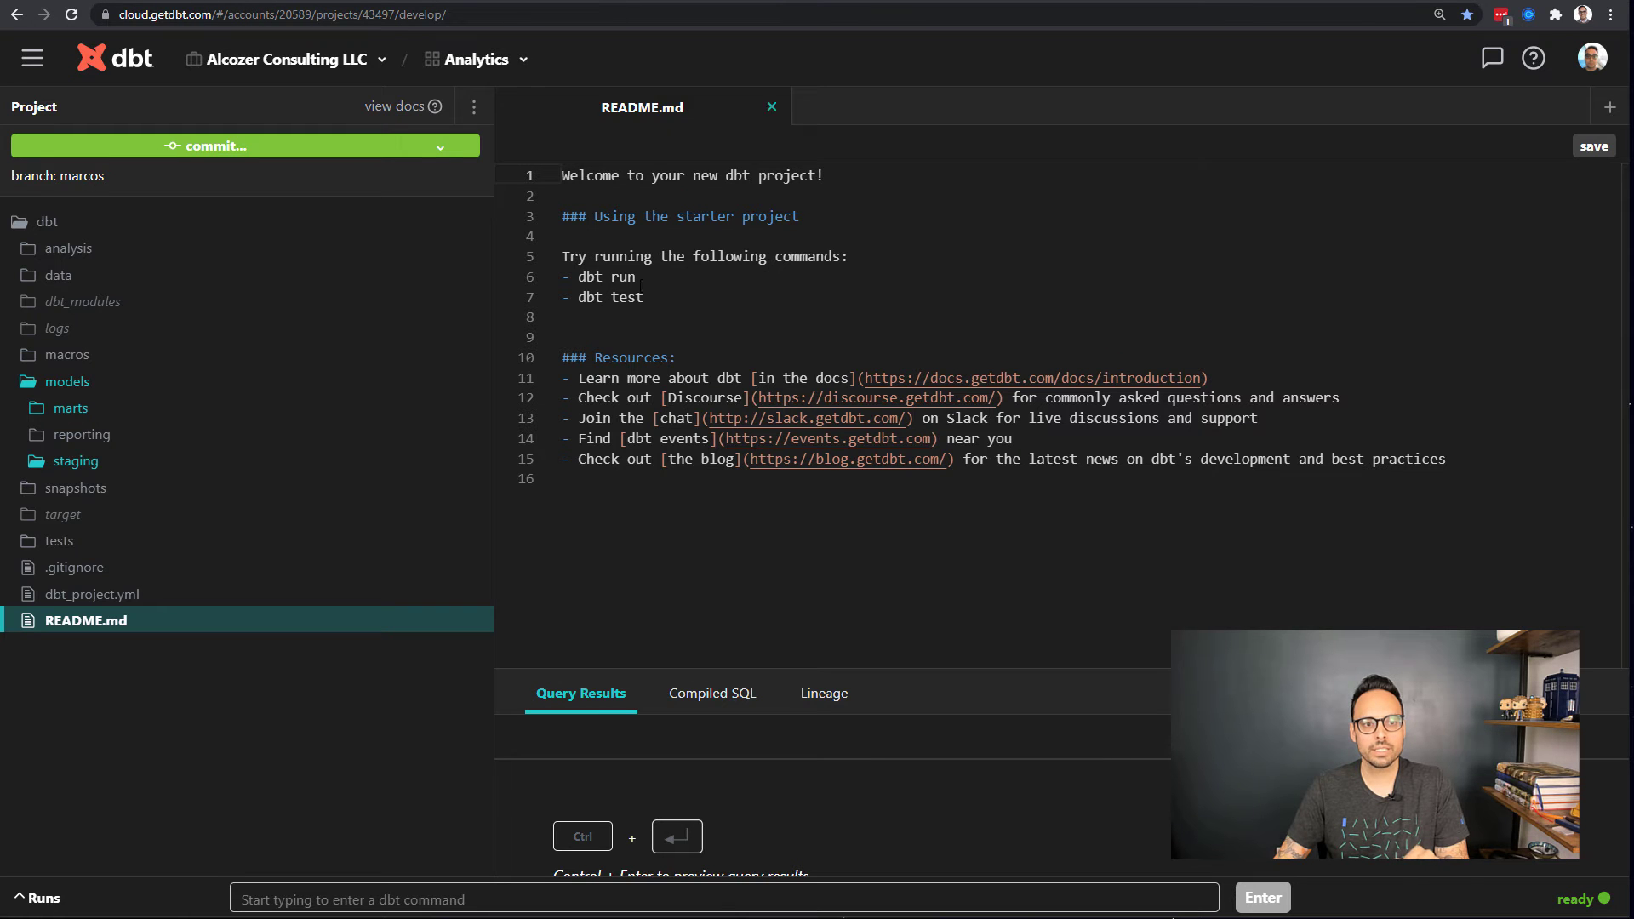
Step: Browse the marts and edfi models, viewing dim_student_school.sql, then open sheets/schema.yml
{"action": "left_click", "coordinate": [73, 413]}
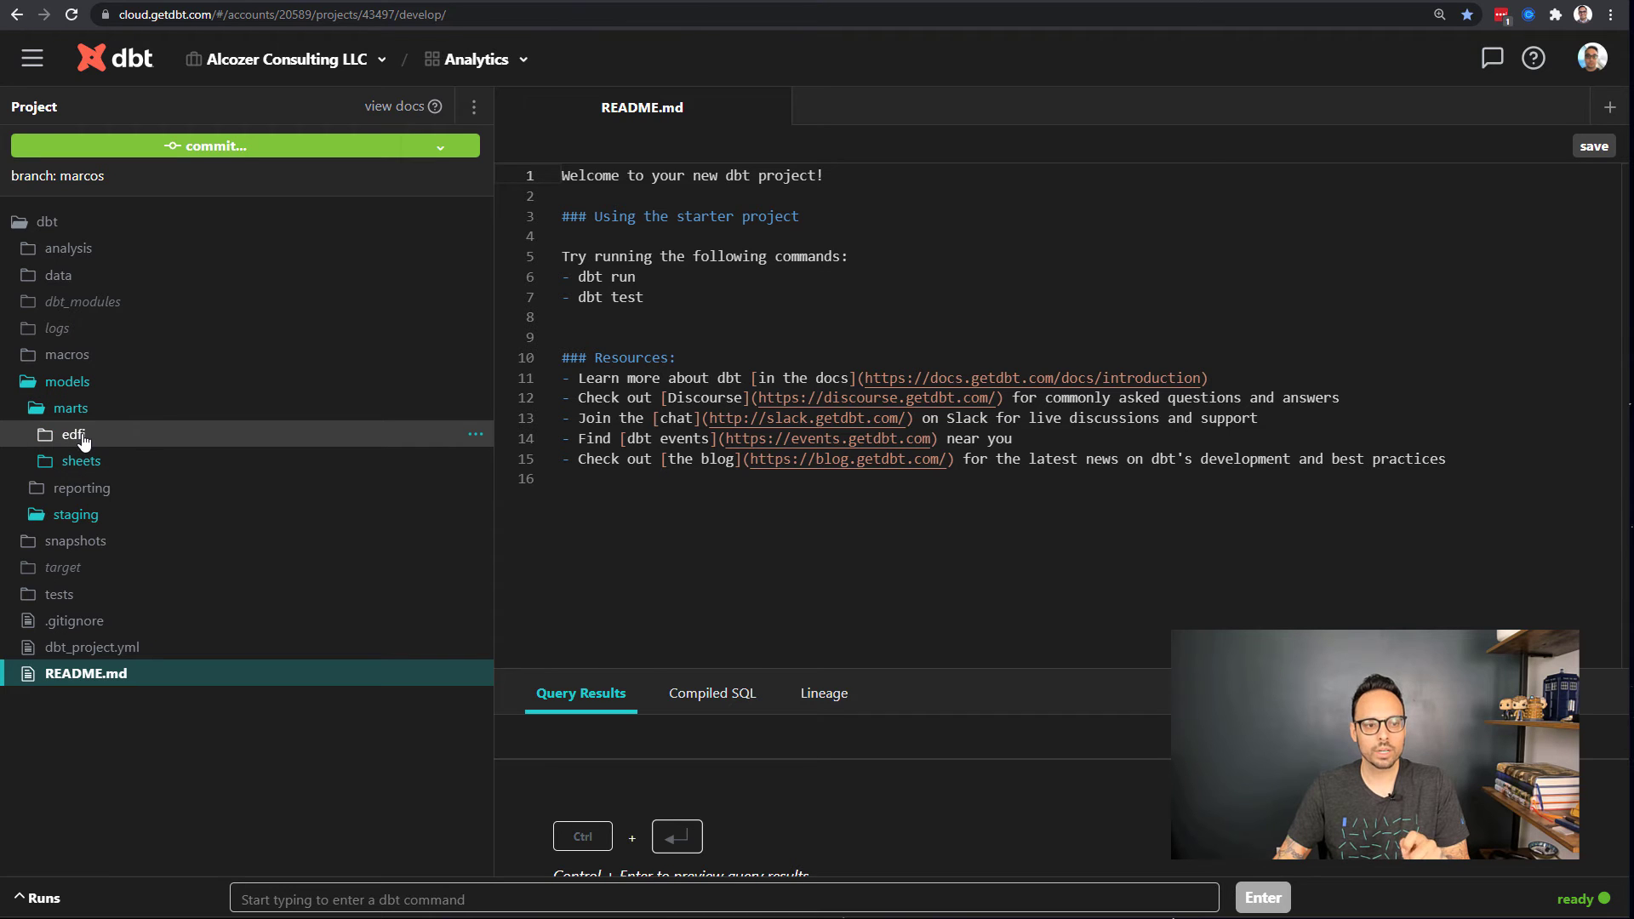
{"action": "left_click", "coordinate": [74, 436]}
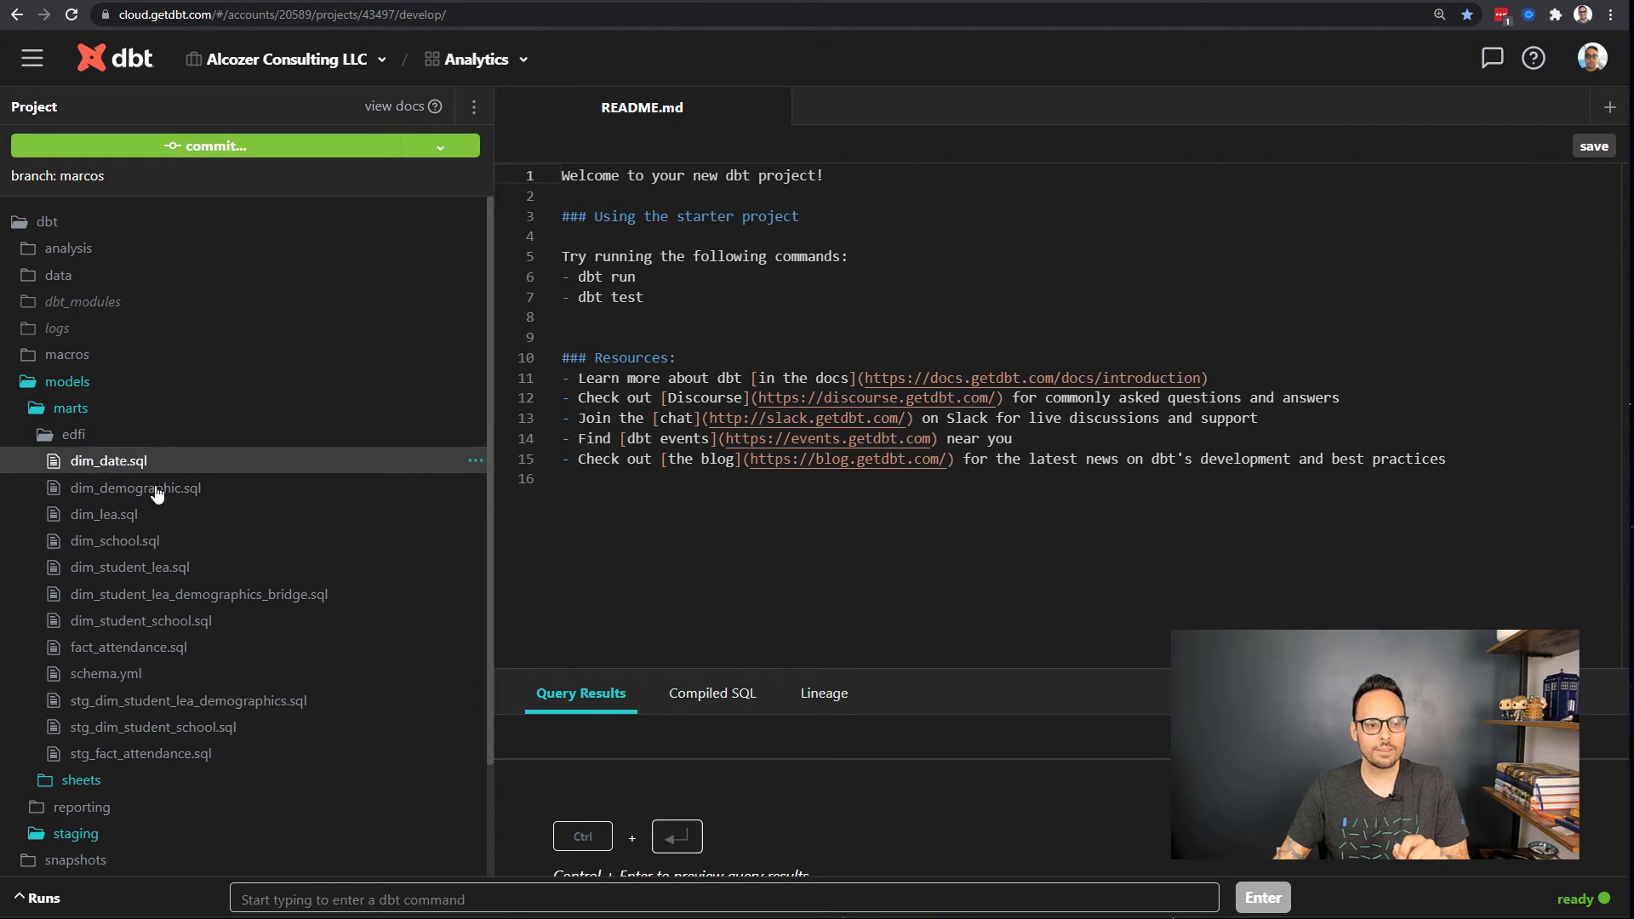
{"action": "left_click", "coordinate": [183, 623]}
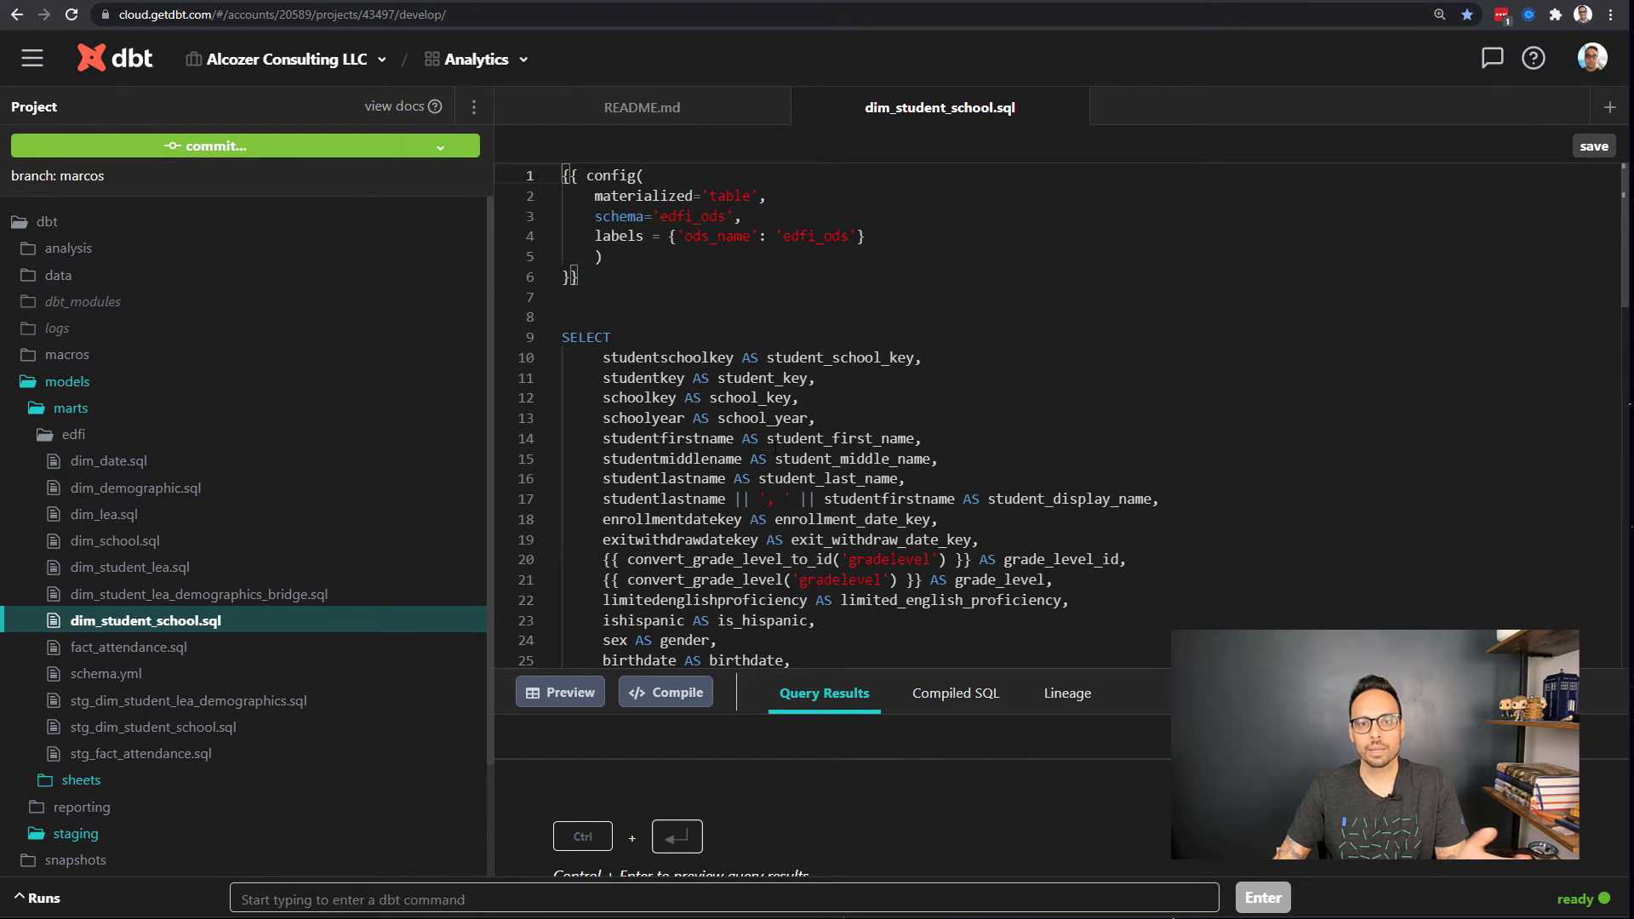
{"action": "left_click", "coordinate": [120, 435]}
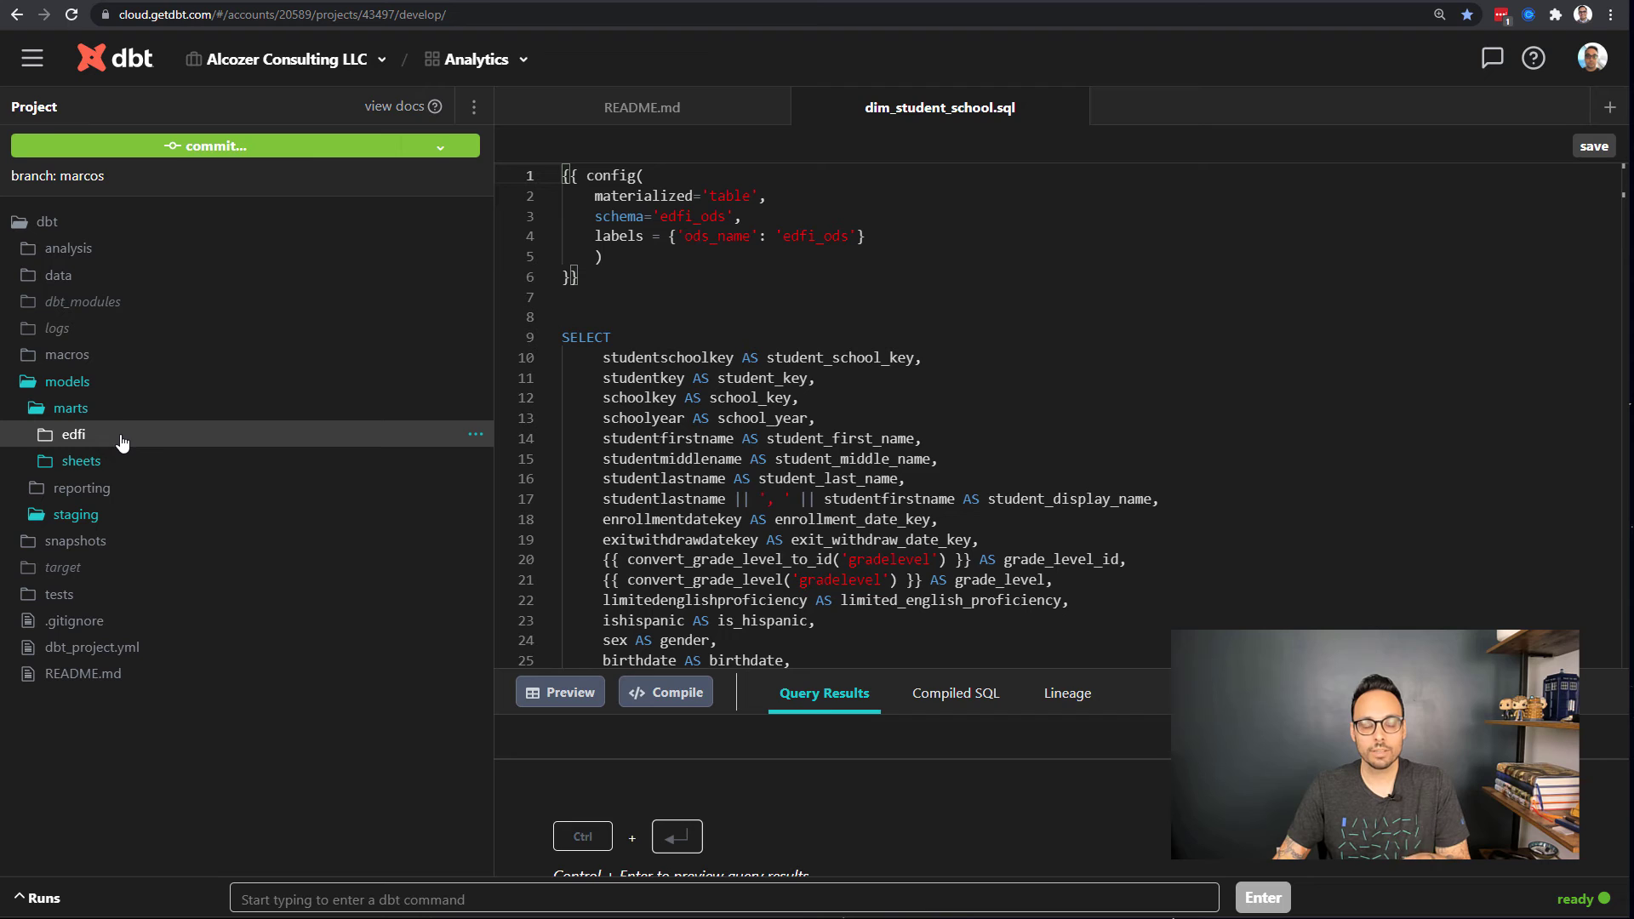
{"action": "left_click", "coordinate": [95, 474]}
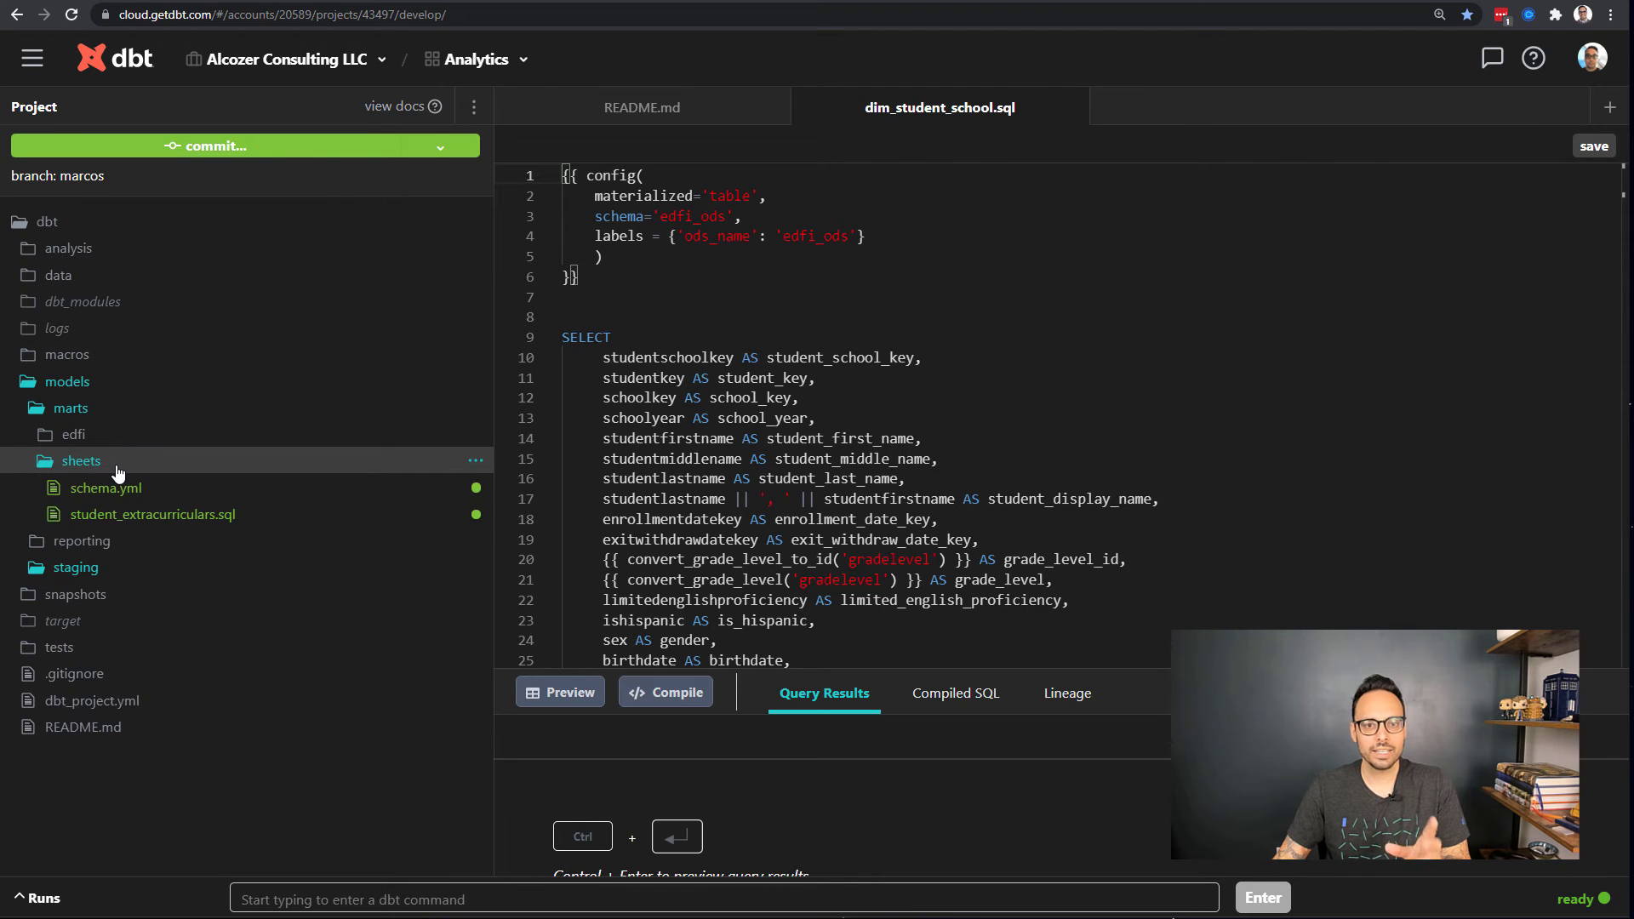
{"action": "left_click", "coordinate": [126, 489]}
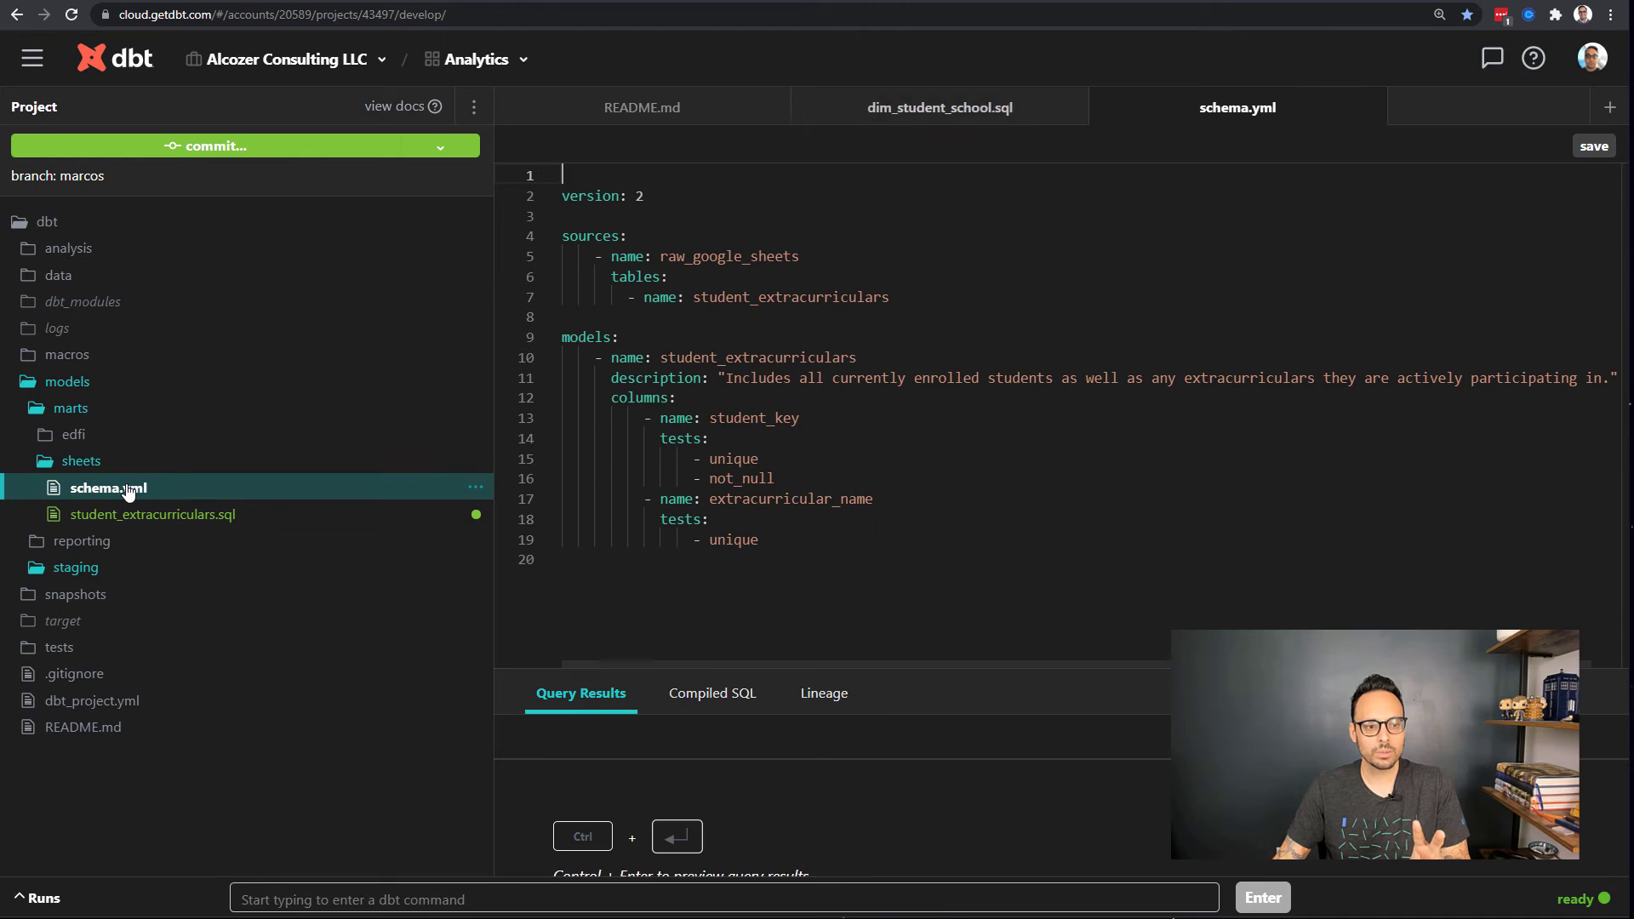
{"action": "left_click", "coordinate": [1611, 14]}
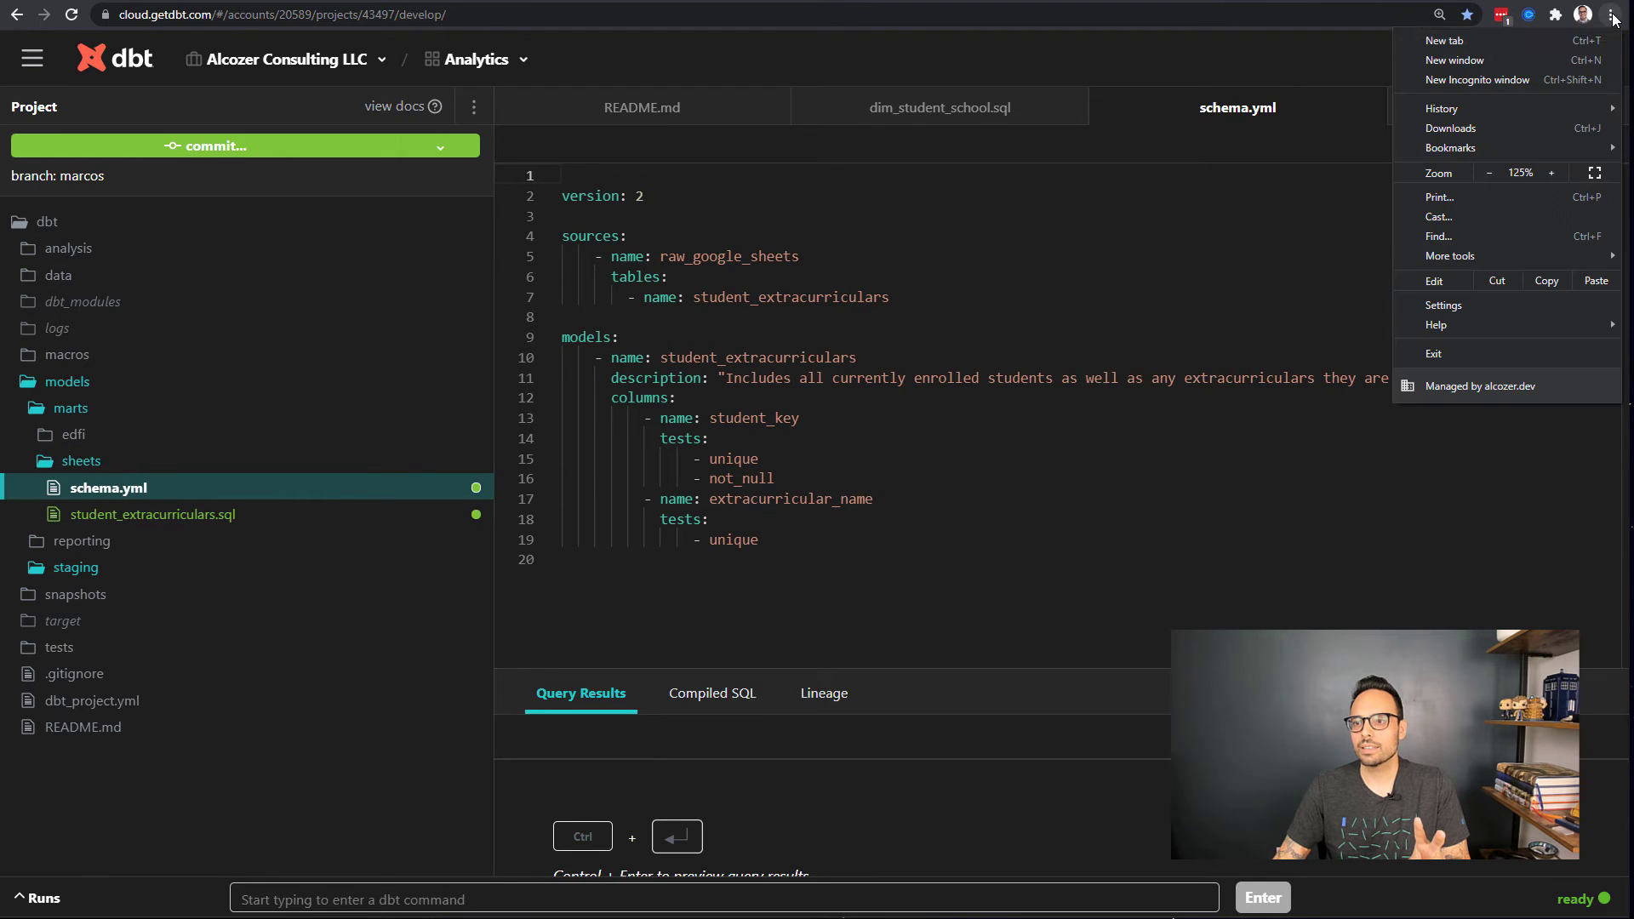
{"action": "left_click", "coordinate": [1554, 173]}
{"action": "left_click", "coordinate": [1080, 368]}
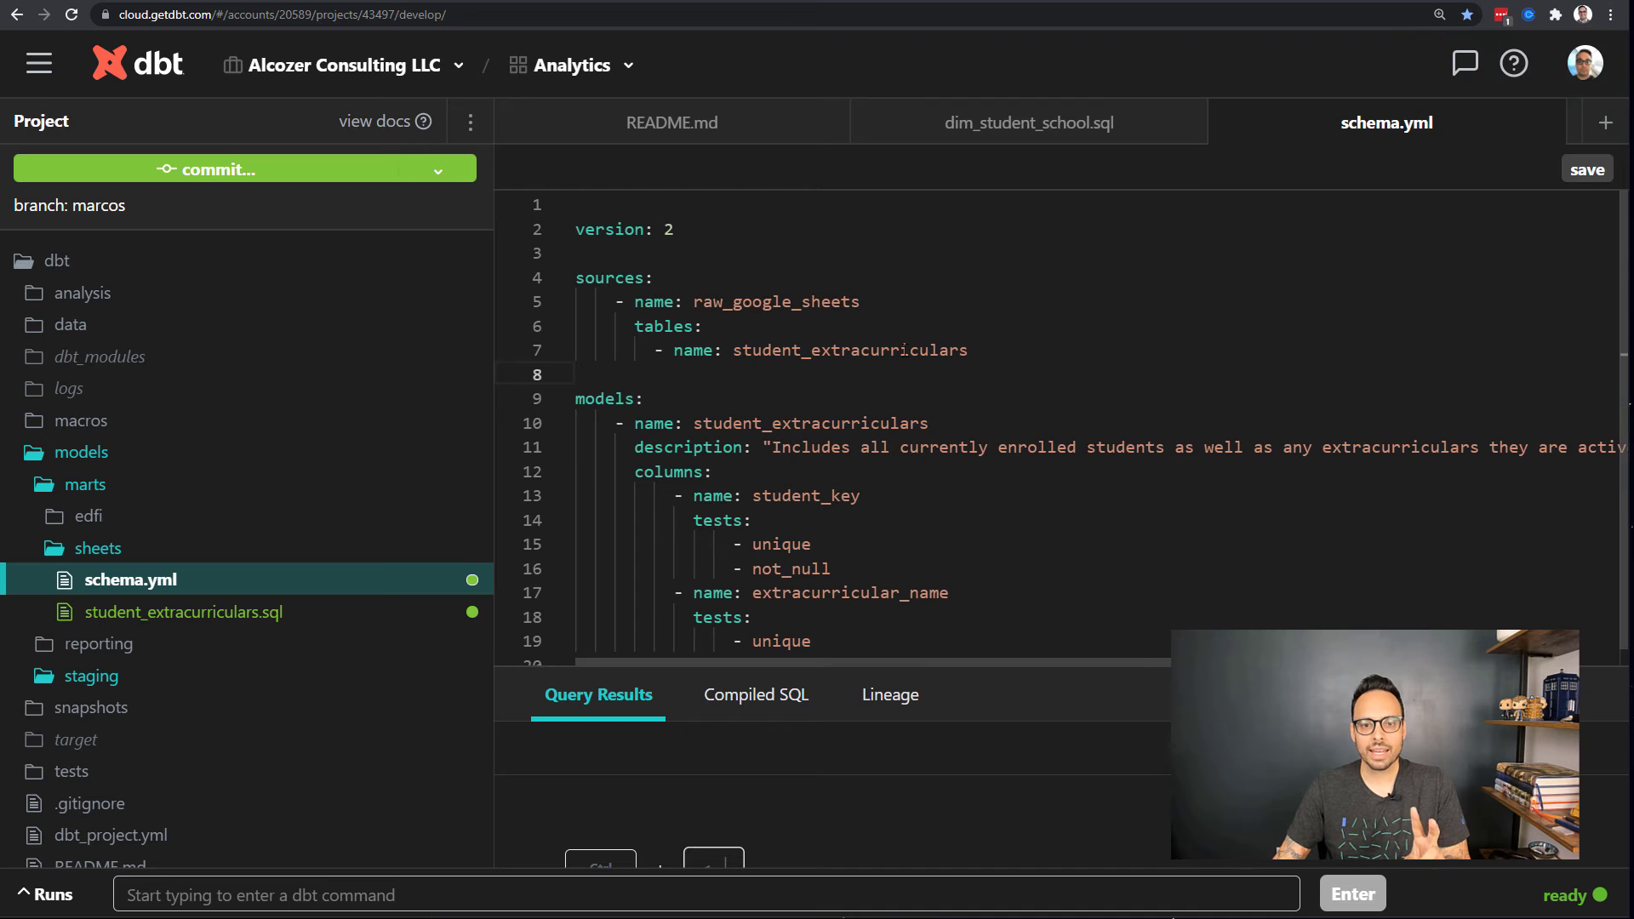
{"action": "left_click_drag", "start_coordinate": [994, 351], "coordinate": [575, 277]}
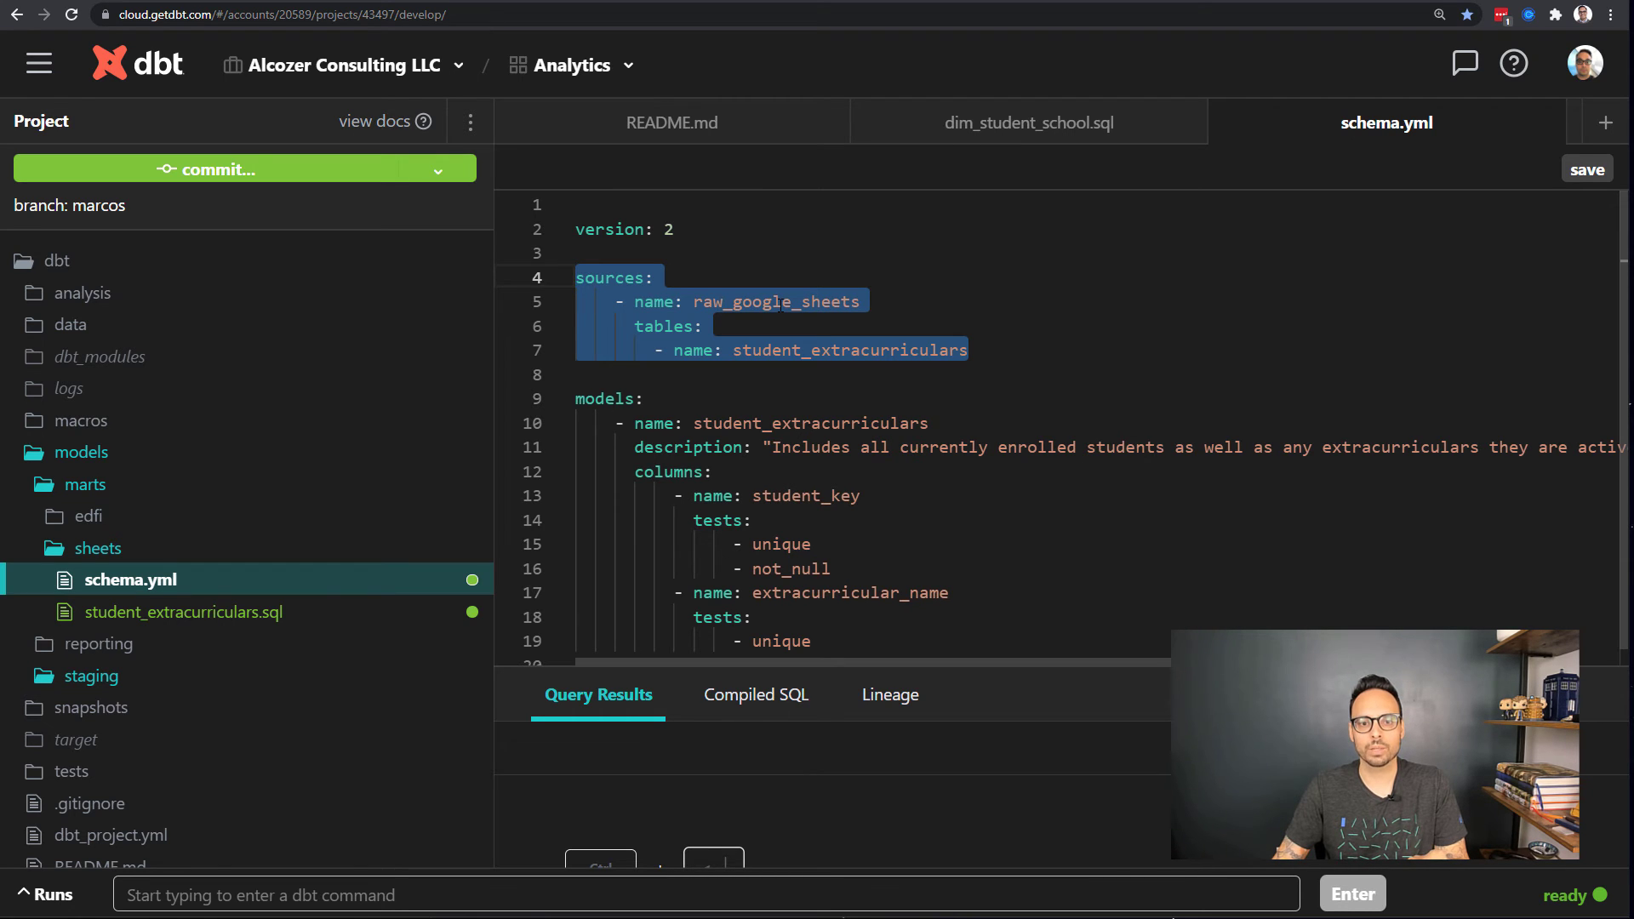
{"action": "left_click", "coordinate": [779, 305]}
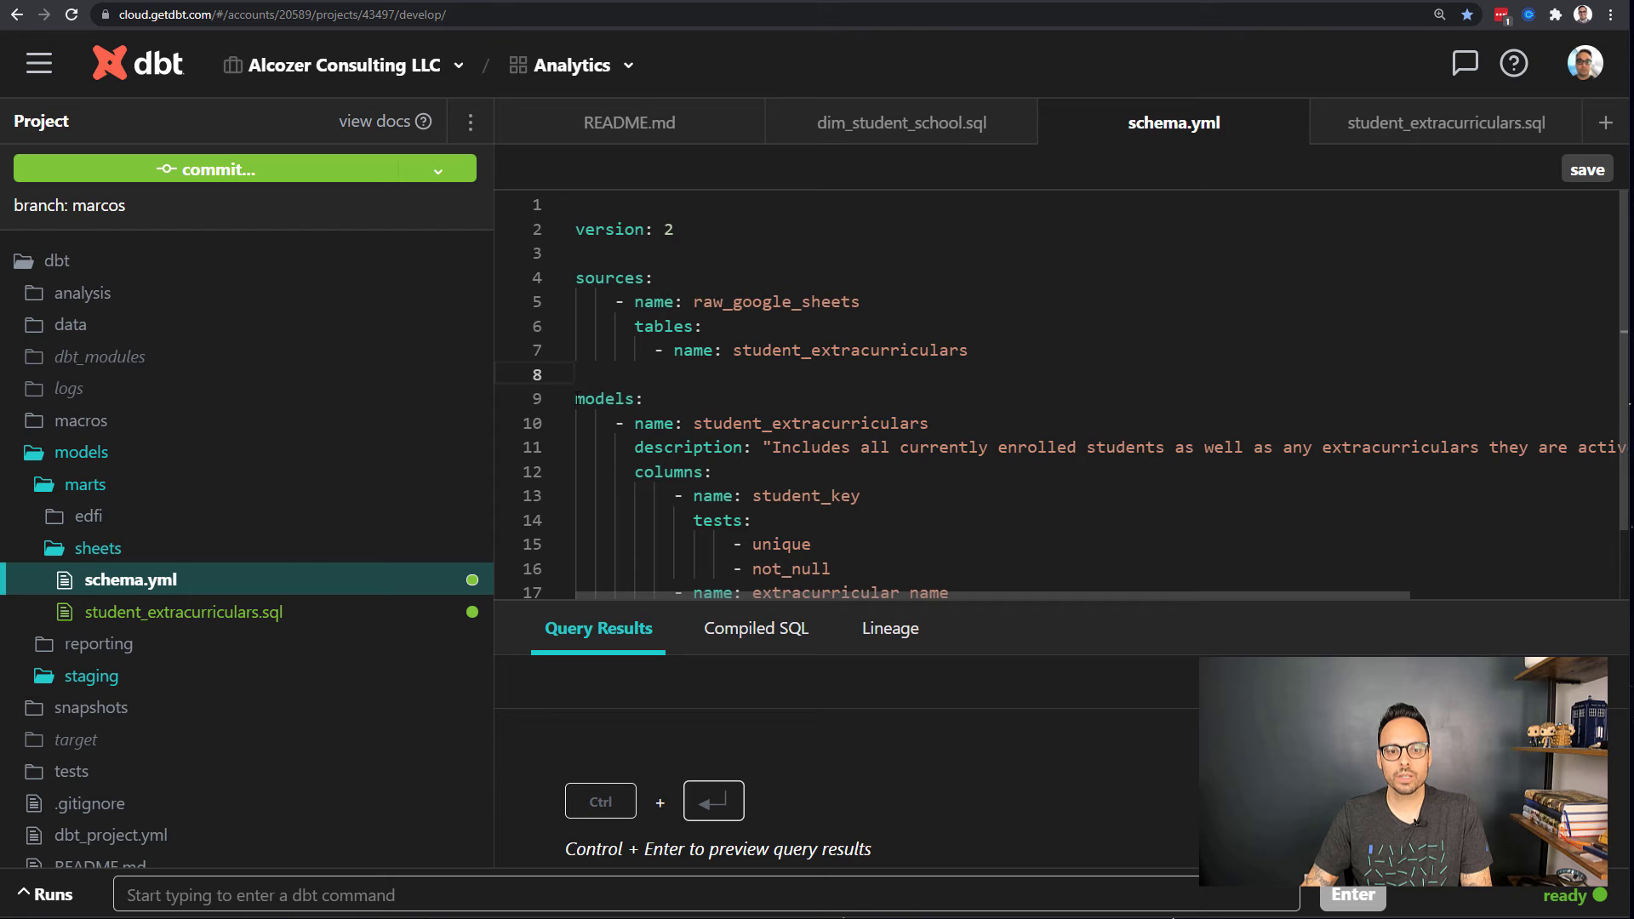
{"action": "left_click", "coordinate": [577, 398]}
{"action": "scroll", "coordinate": [690, 396], "scroll_direction": "down", "scroll_amount": 2}
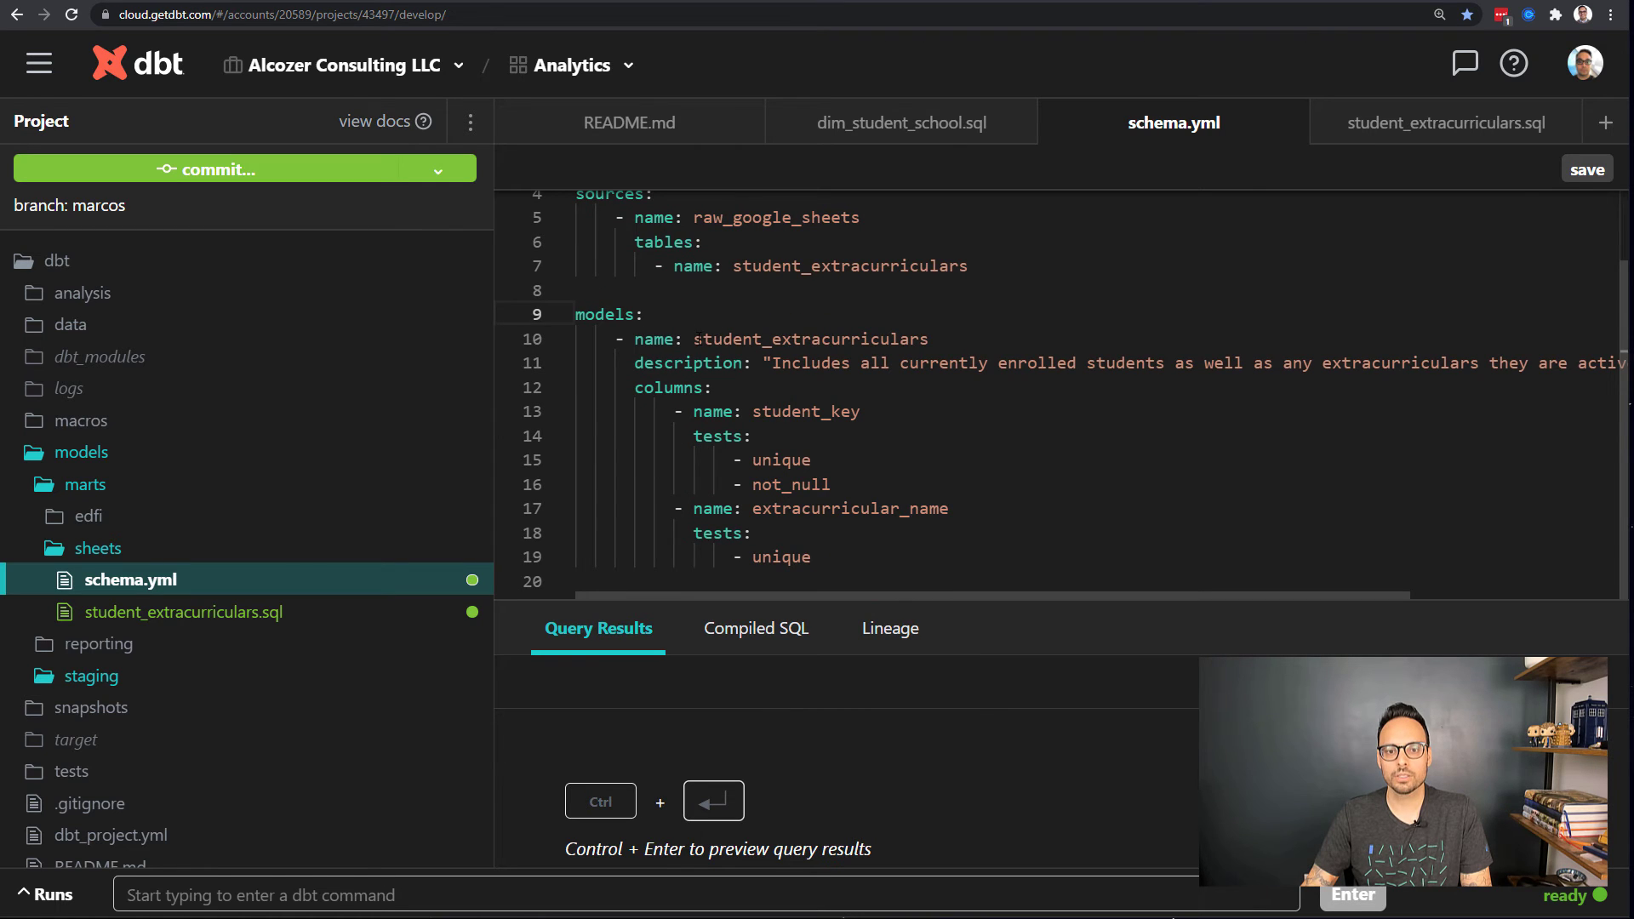
{"action": "left_click_drag", "start_coordinate": [694, 339], "coordinate": [928, 338]}
{"action": "left_click", "coordinate": [875, 362]}
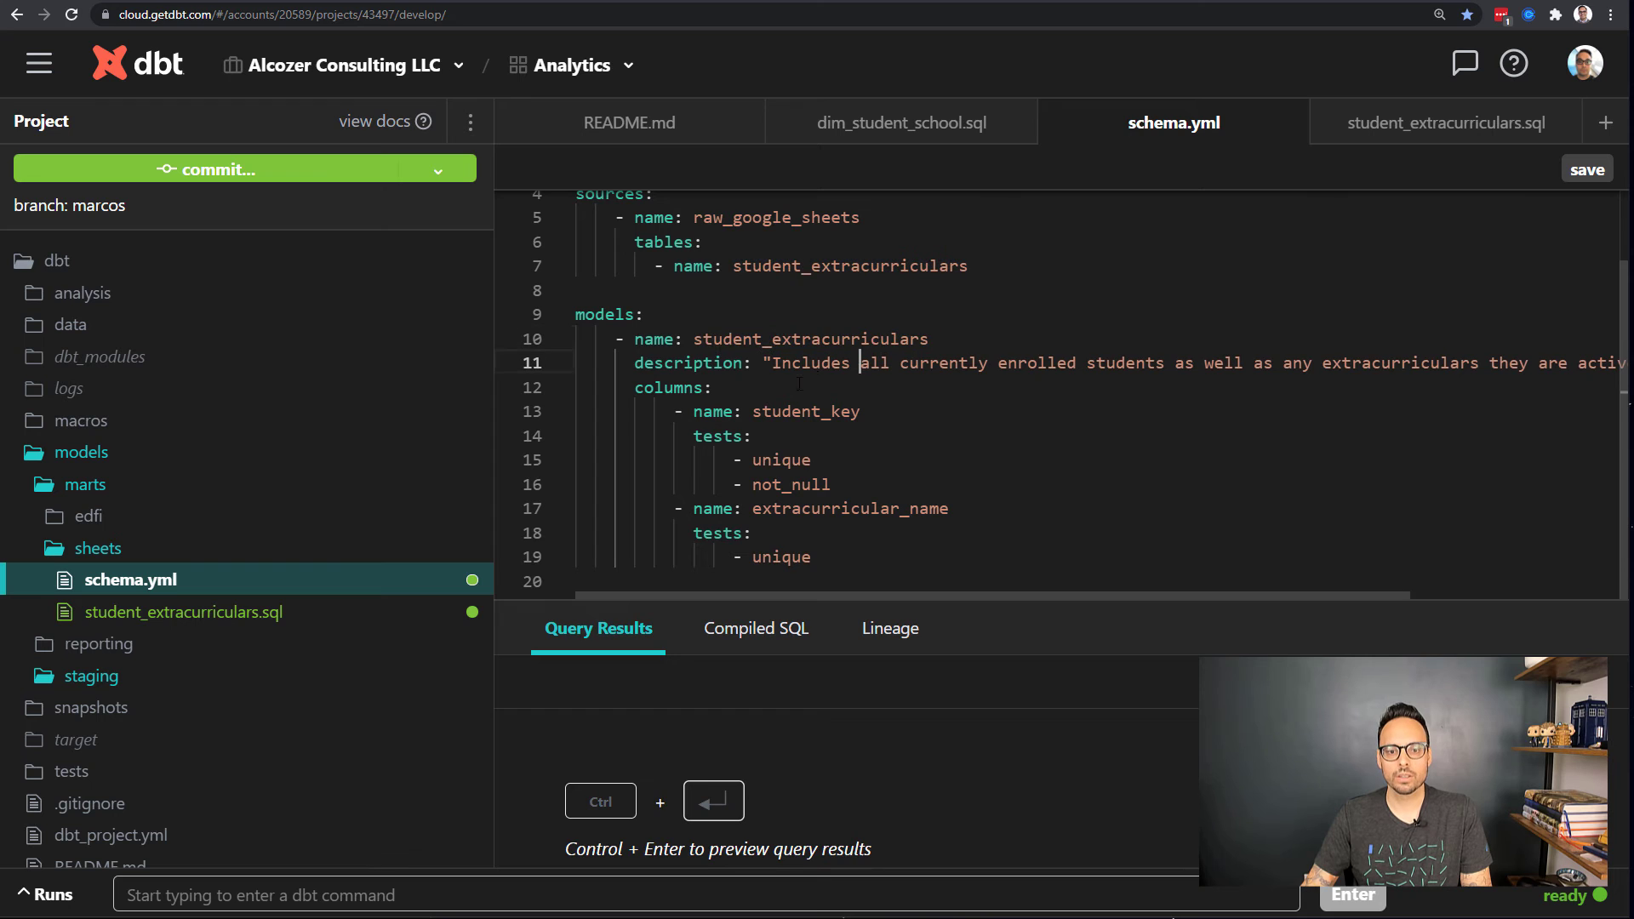
{"action": "left_click_drag", "start_coordinate": [755, 595], "coordinate": [897, 595]}
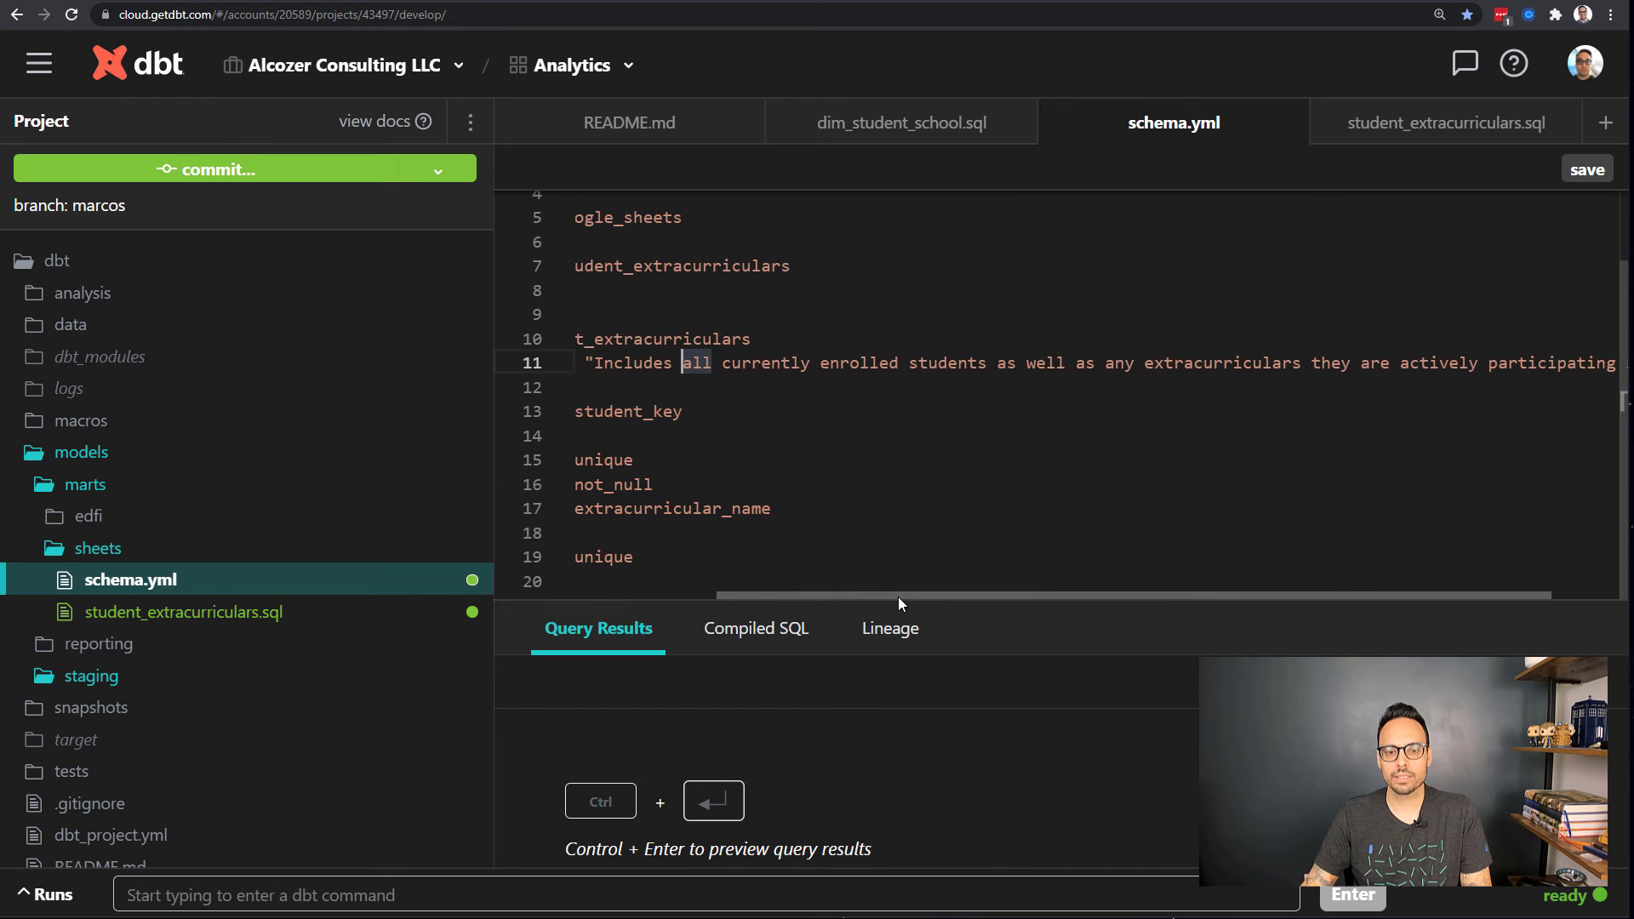
{"action": "left_click_drag", "start_coordinate": [722, 363], "coordinate": [1017, 362]}
{"action": "left_click", "coordinate": [1123, 363]}
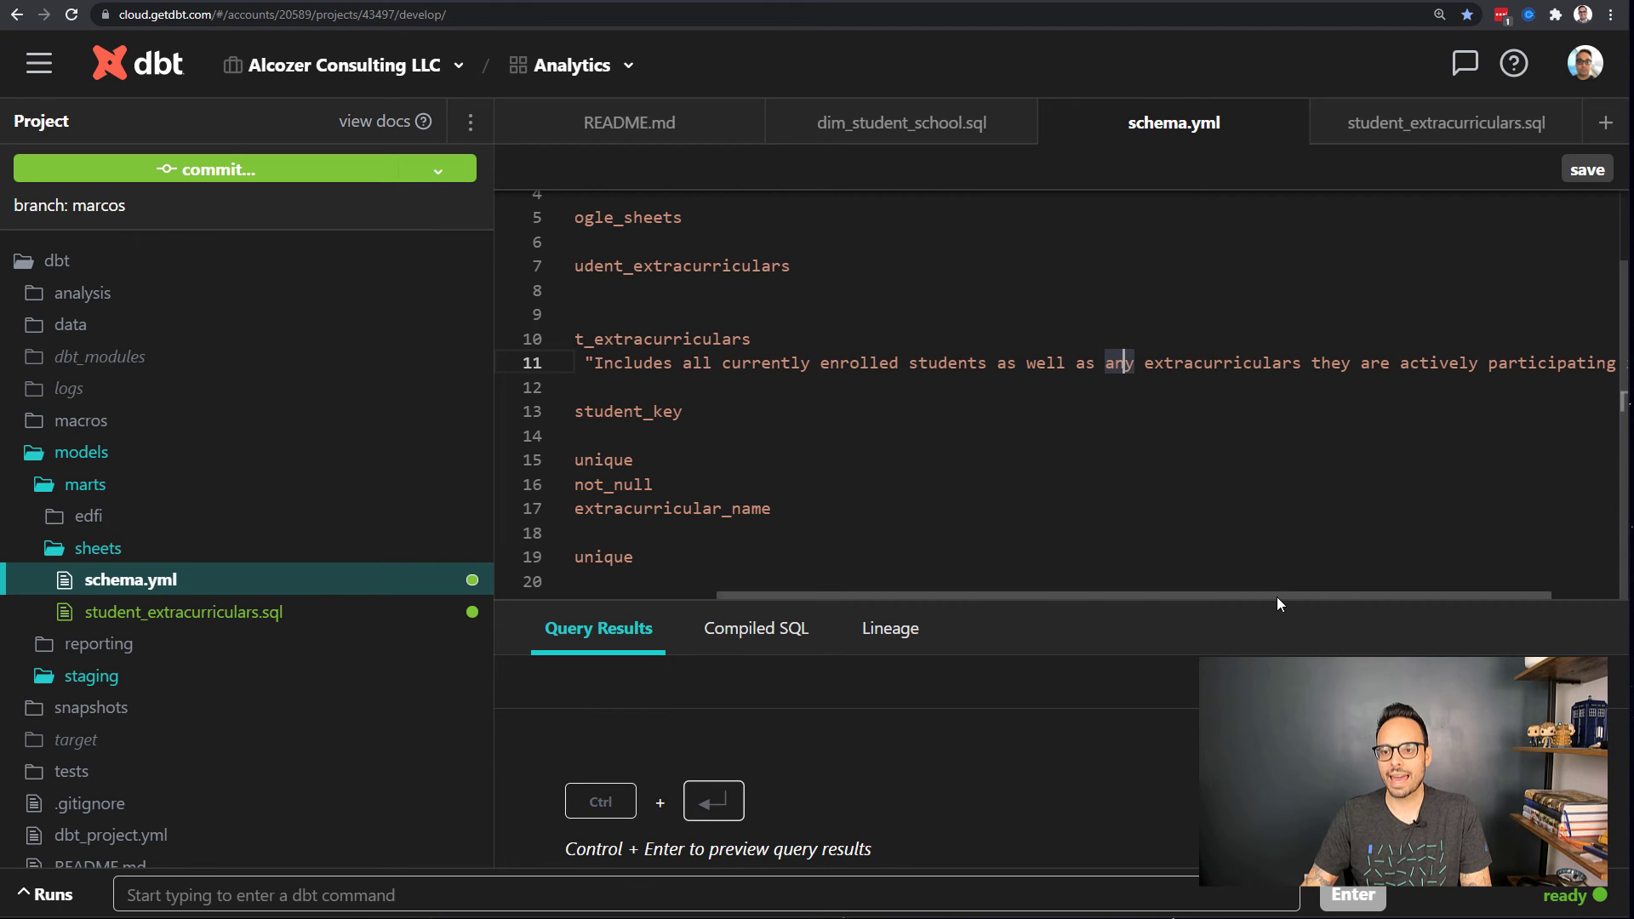
{"action": "left_click_drag", "start_coordinate": [1282, 602], "coordinate": [1056, 602]}
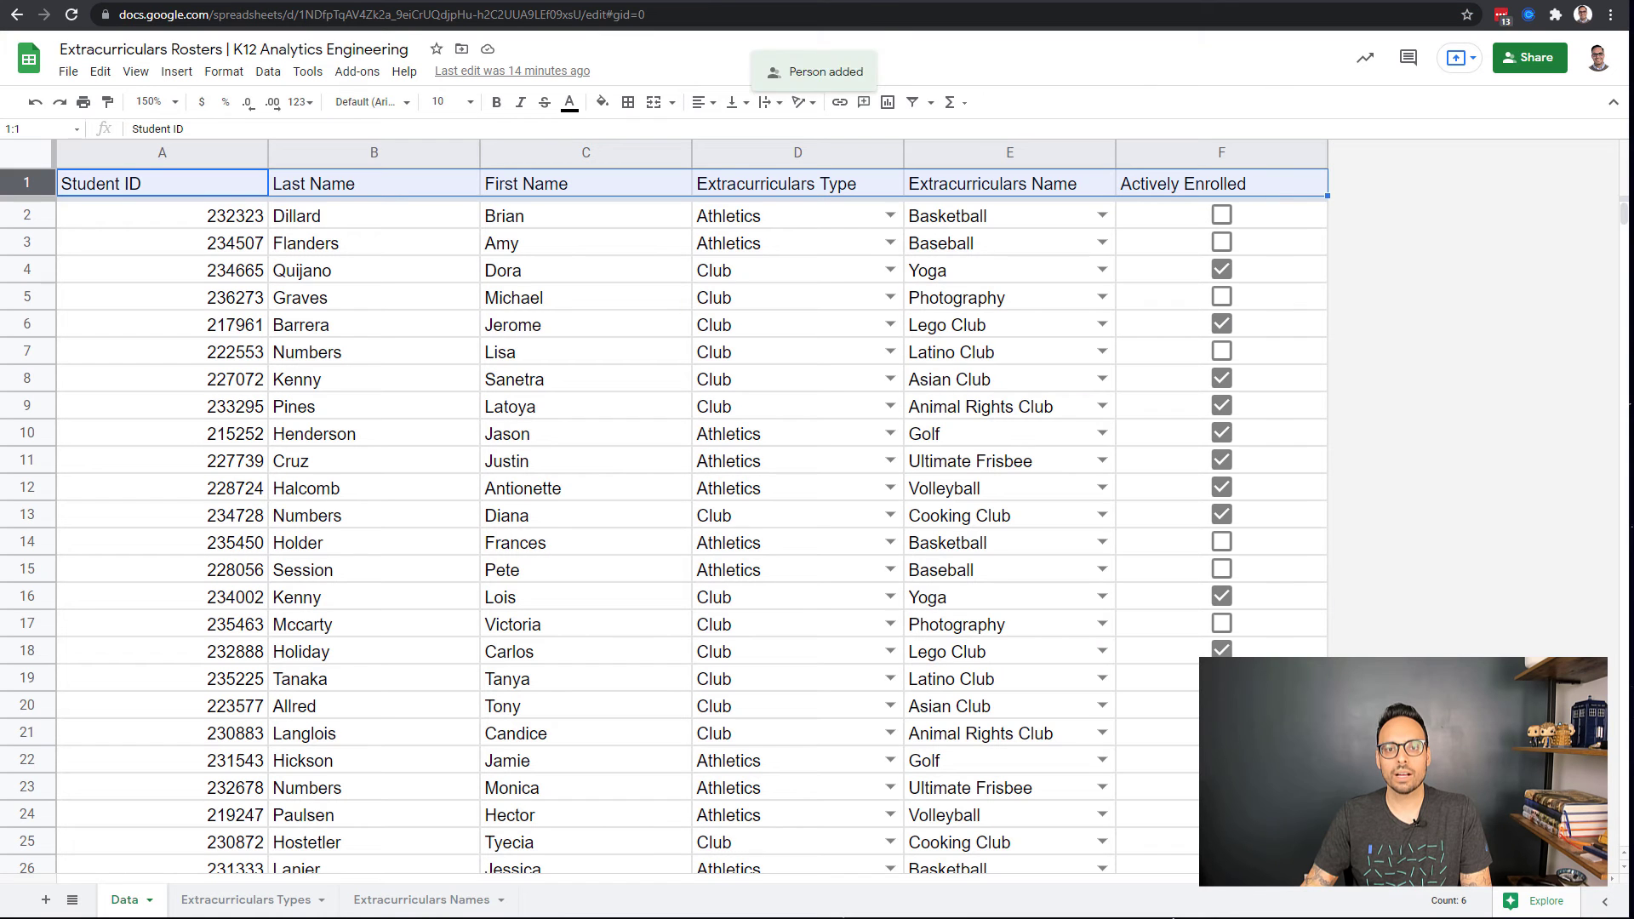
Step: Glance at the Extracurriculars Rosters spreadsheet, then return to the dbt Cloud project
{"action": "left_click", "coordinate": [837, 3]}
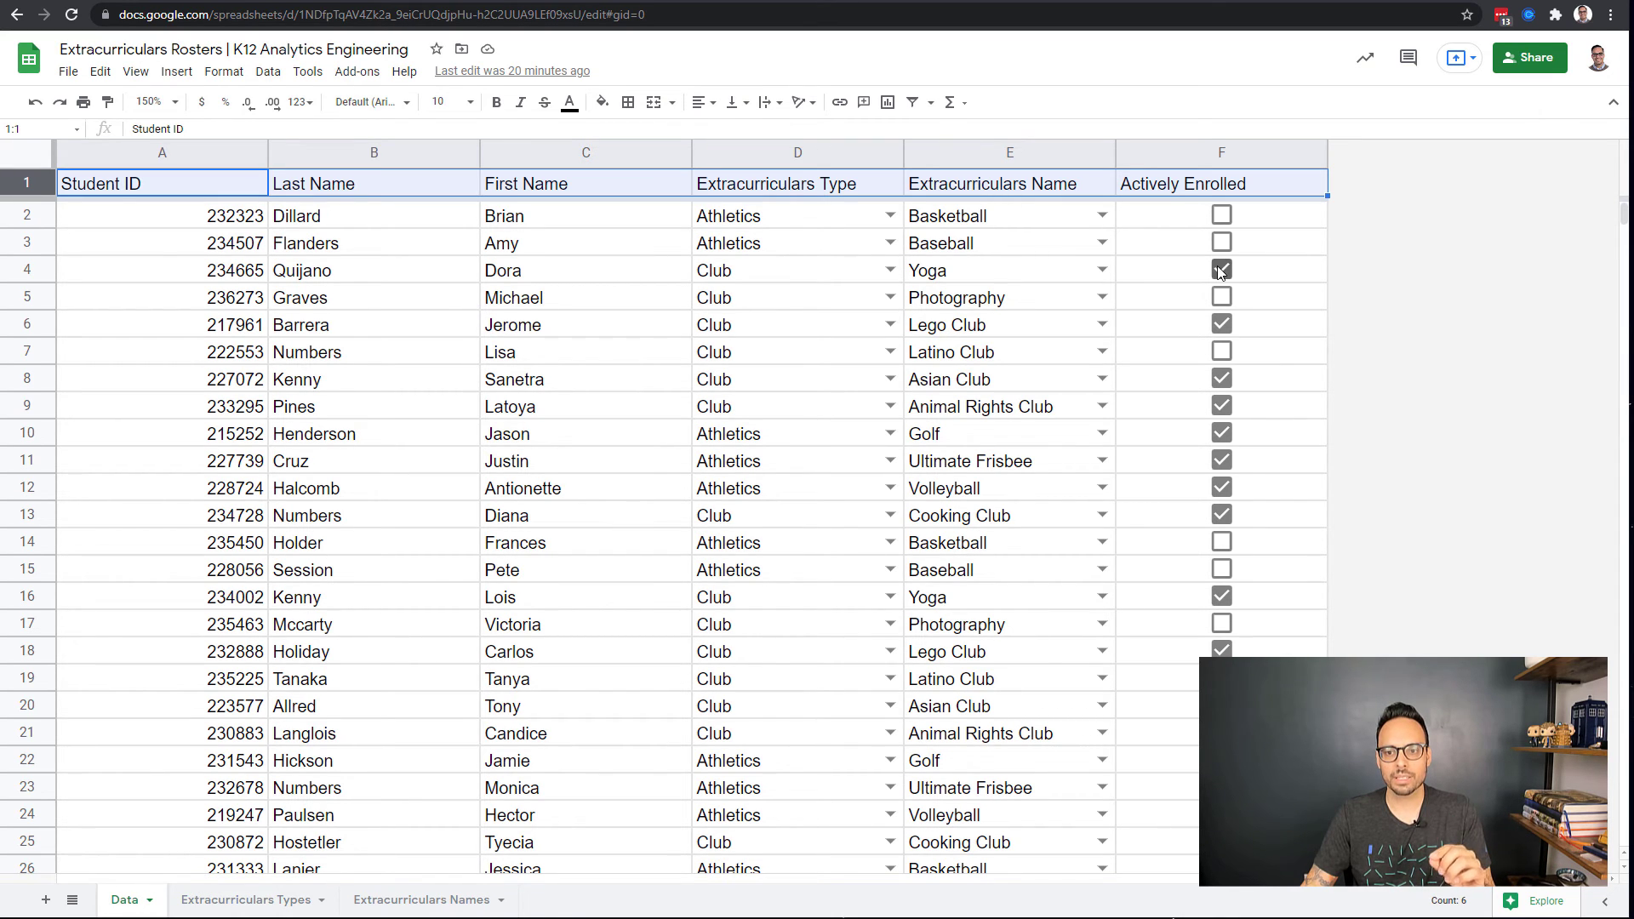
{"action": "left_click", "coordinate": [618, 0]}
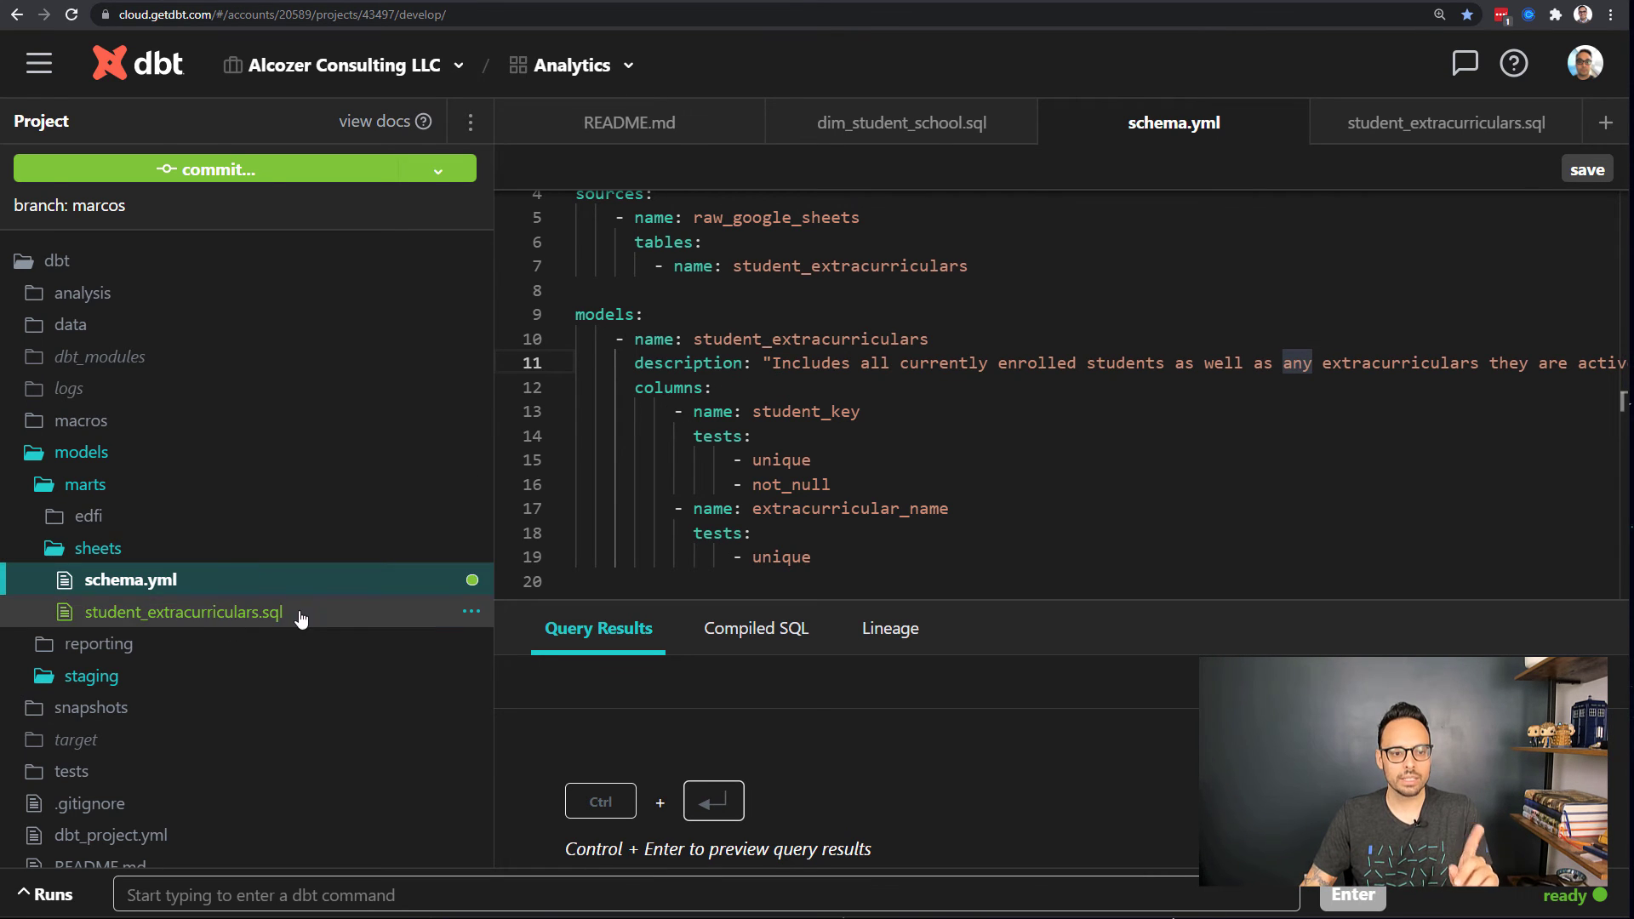
Step: Open student_extracurriculars.sql and highlight its view materialization config
{"action": "left_click", "coordinate": [275, 613]}
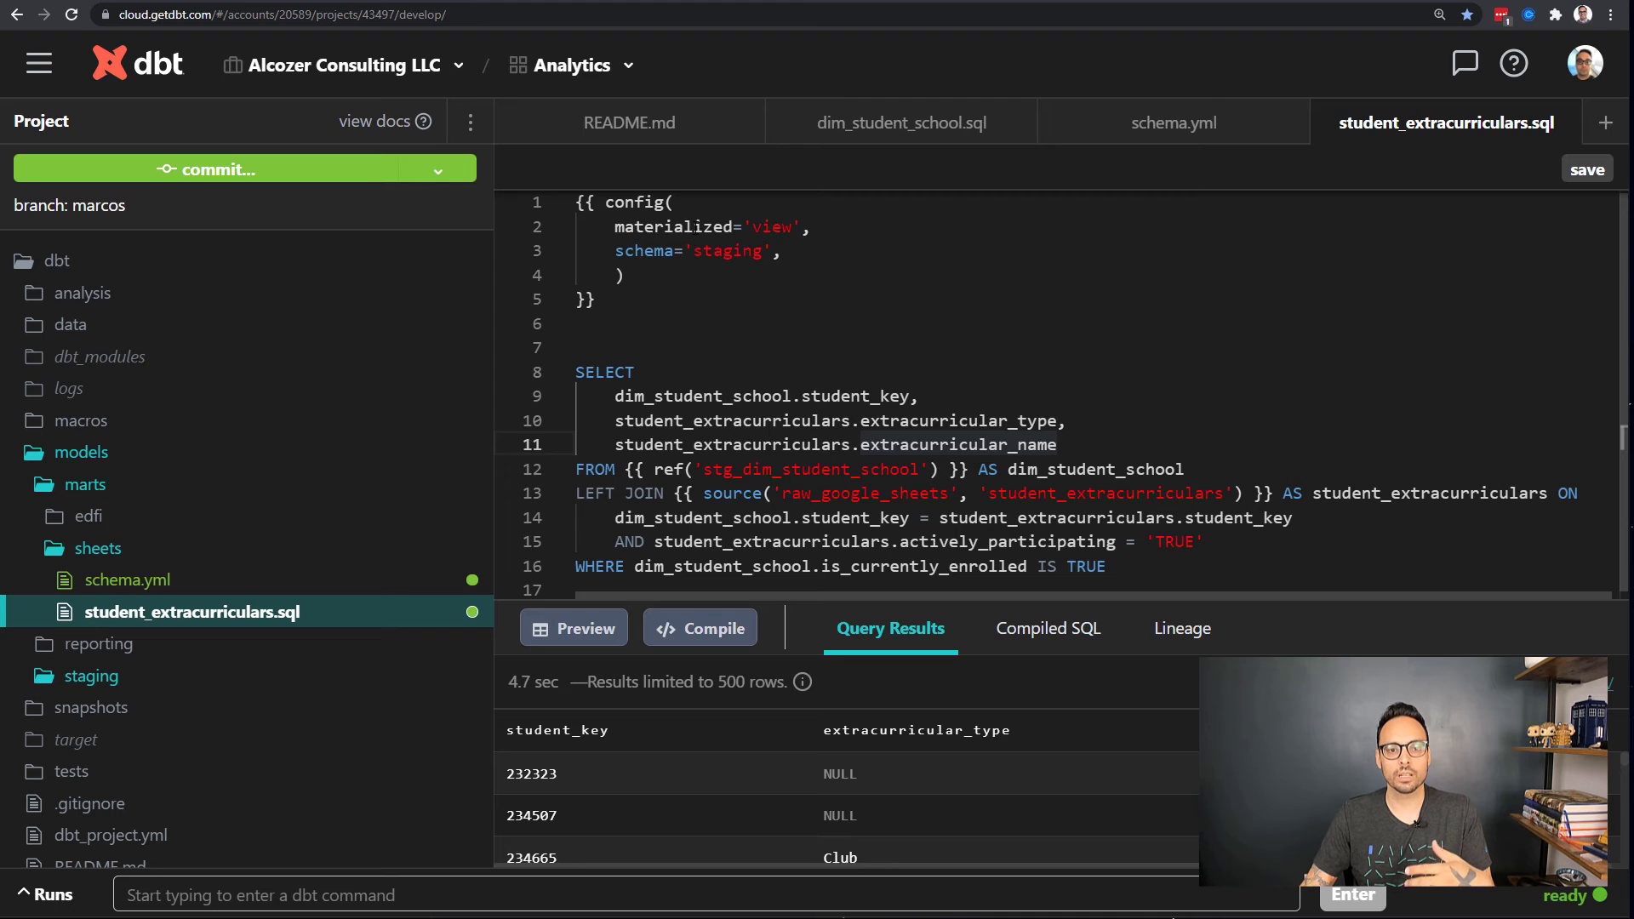
{"action": "mouse_move", "coordinate": [752, 224]}
{"action": "left_mouse_down"}
{"action": "mouse_move", "coordinate": [782, 225]}
{"action": "mouse_move", "coordinate": [762, 250]}
{"action": "left_mouse_up"}
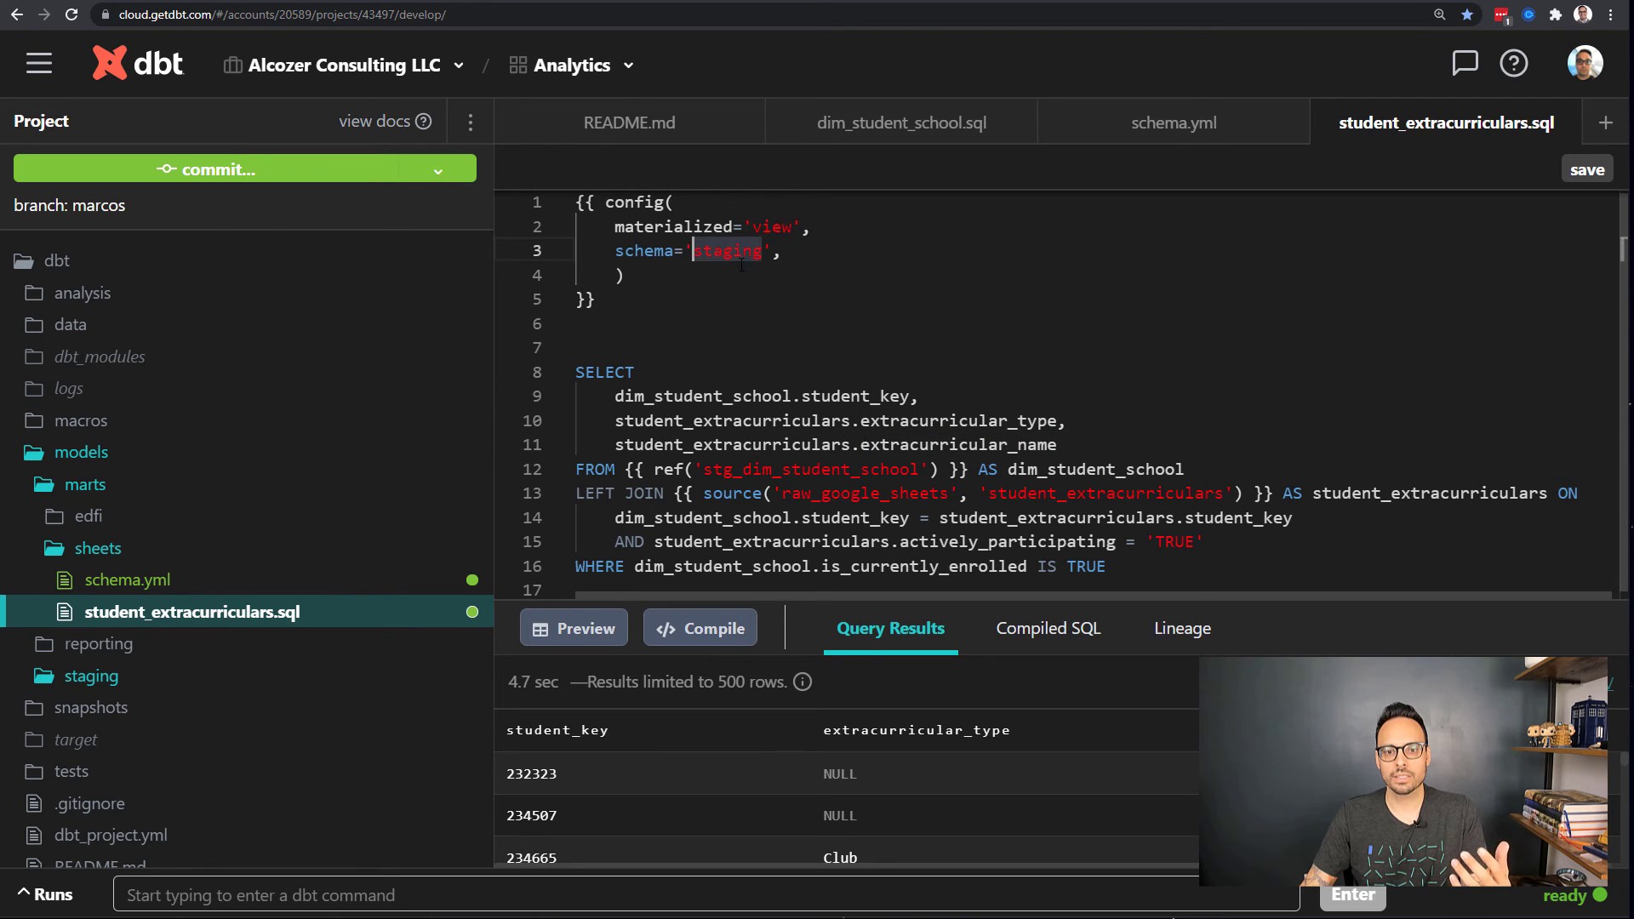
{"action": "scroll", "coordinate": [747, 283], "scroll_direction": "down", "scroll_amount": 1}
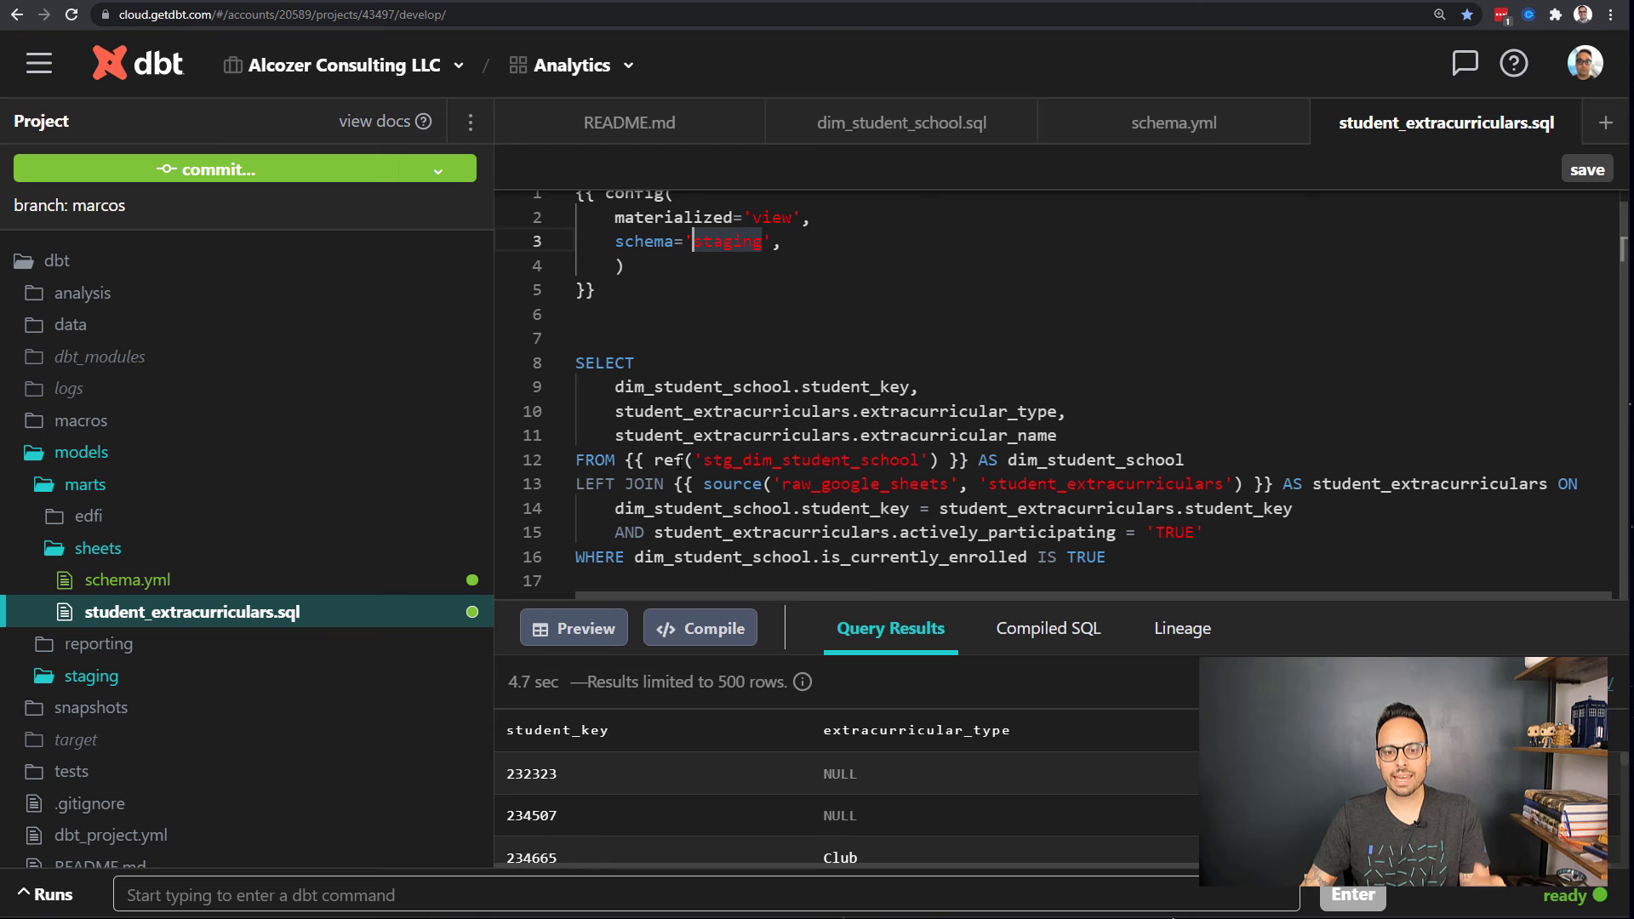
Step: Highlight the enrolled-students filter, the Sheets source LEFT JOIN, its activity columns and student_key join
{"action": "left_click_drag", "start_coordinate": [1106, 557], "coordinate": [576, 557]}
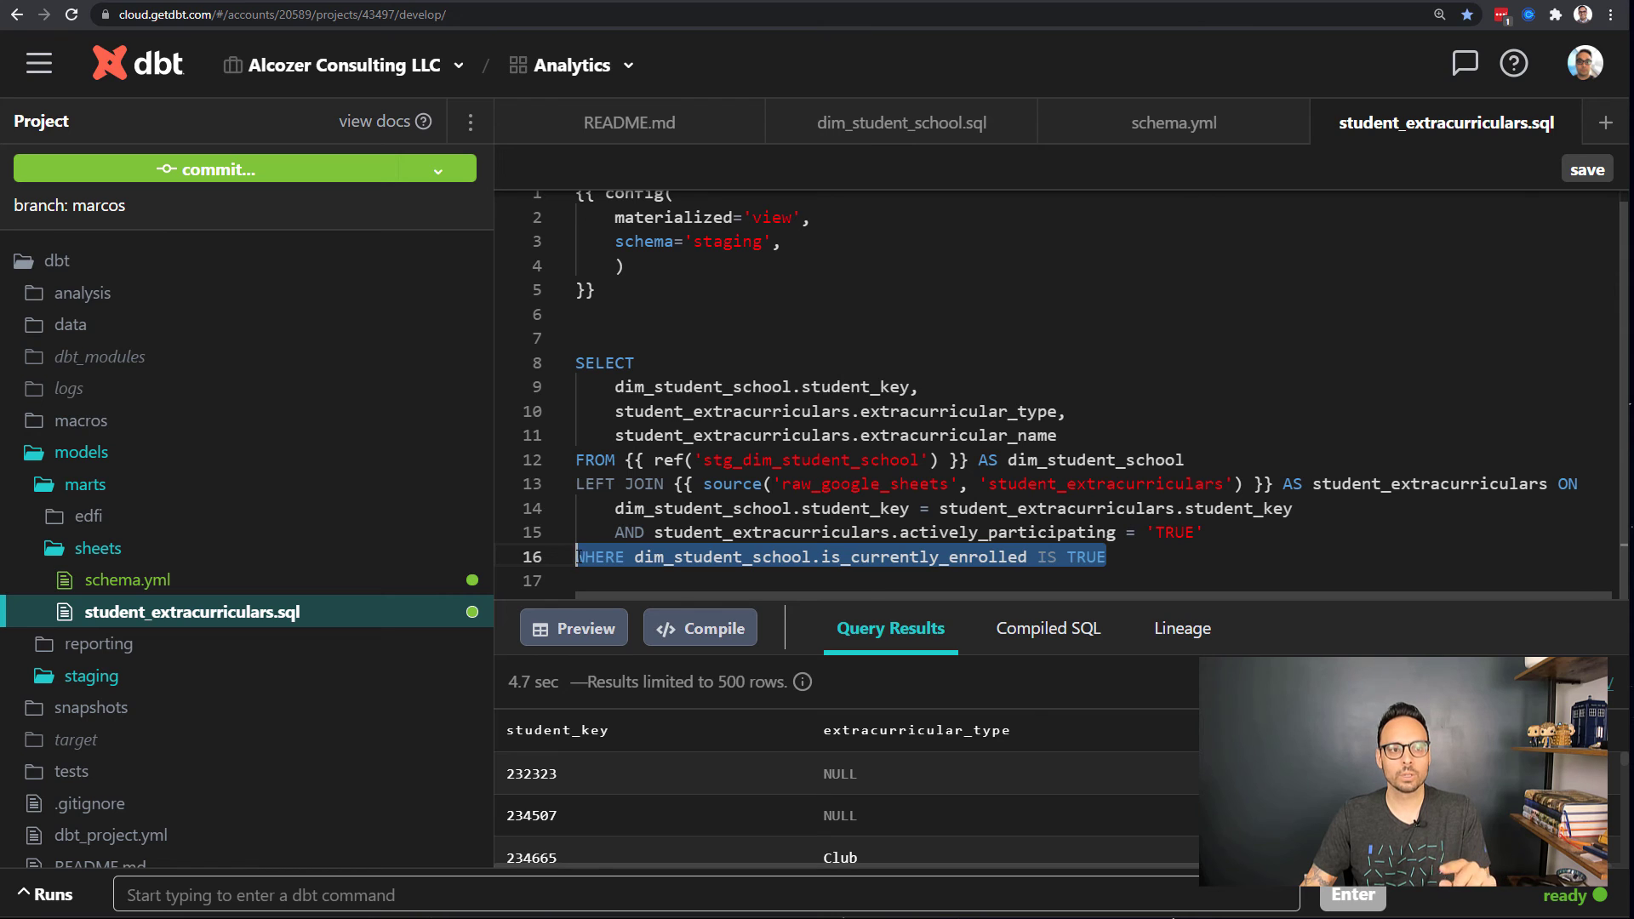
{"action": "left_click", "coordinate": [638, 483]}
{"action": "left_click_drag", "start_coordinate": [576, 483], "coordinate": [1145, 483]}
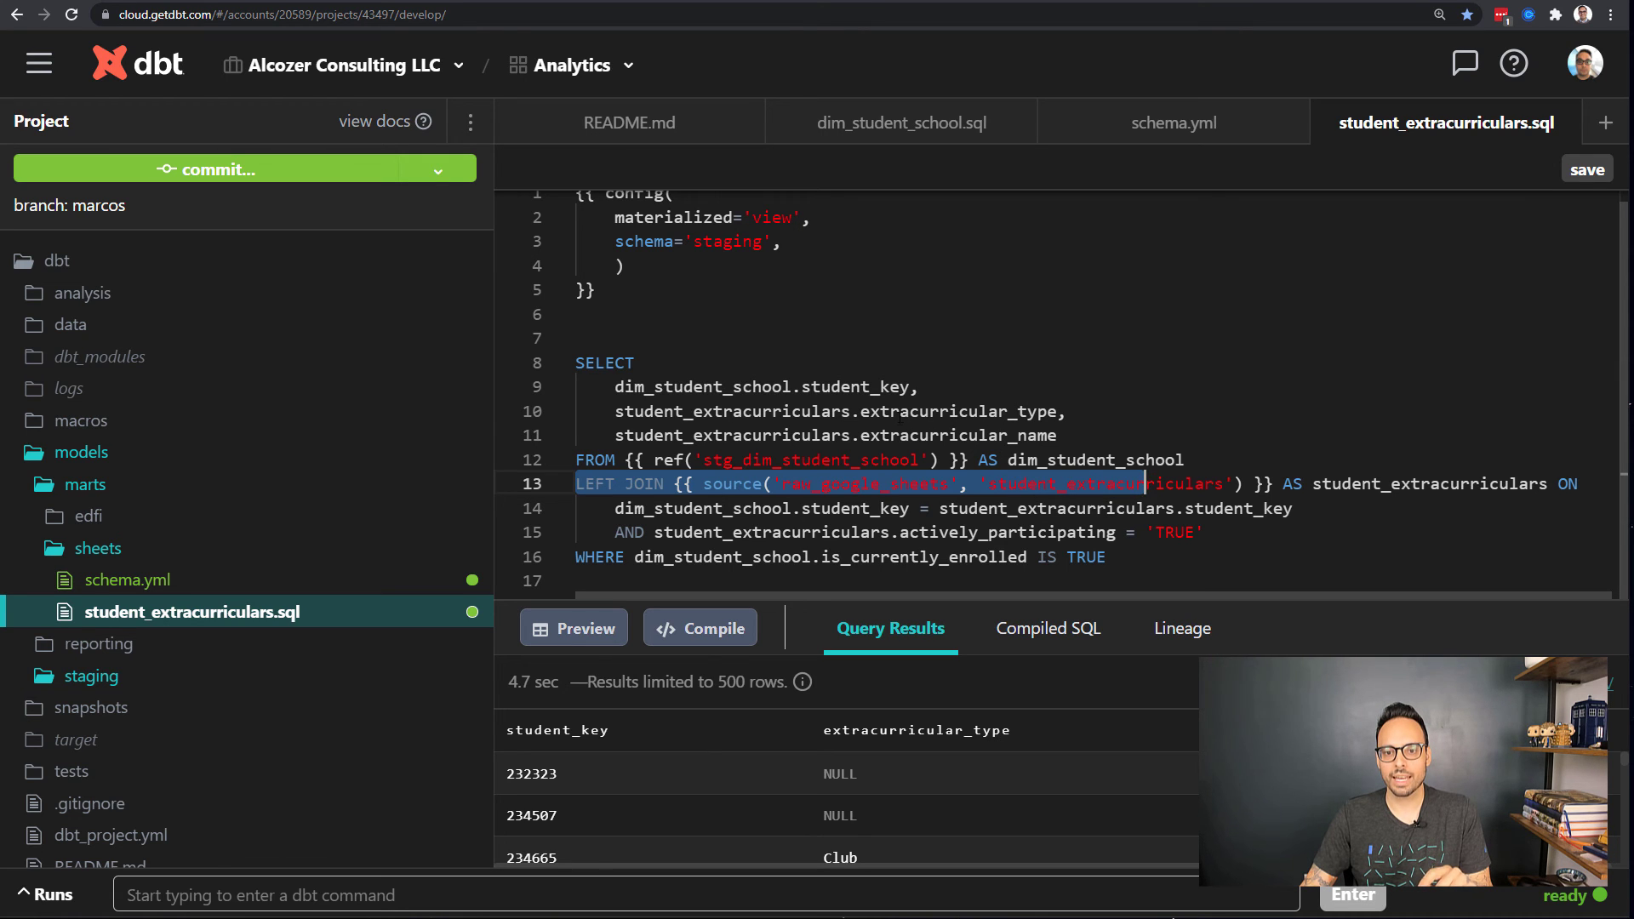
{"action": "double_click", "coordinate": [902, 415]}
{"action": "double_click", "coordinate": [929, 435]}
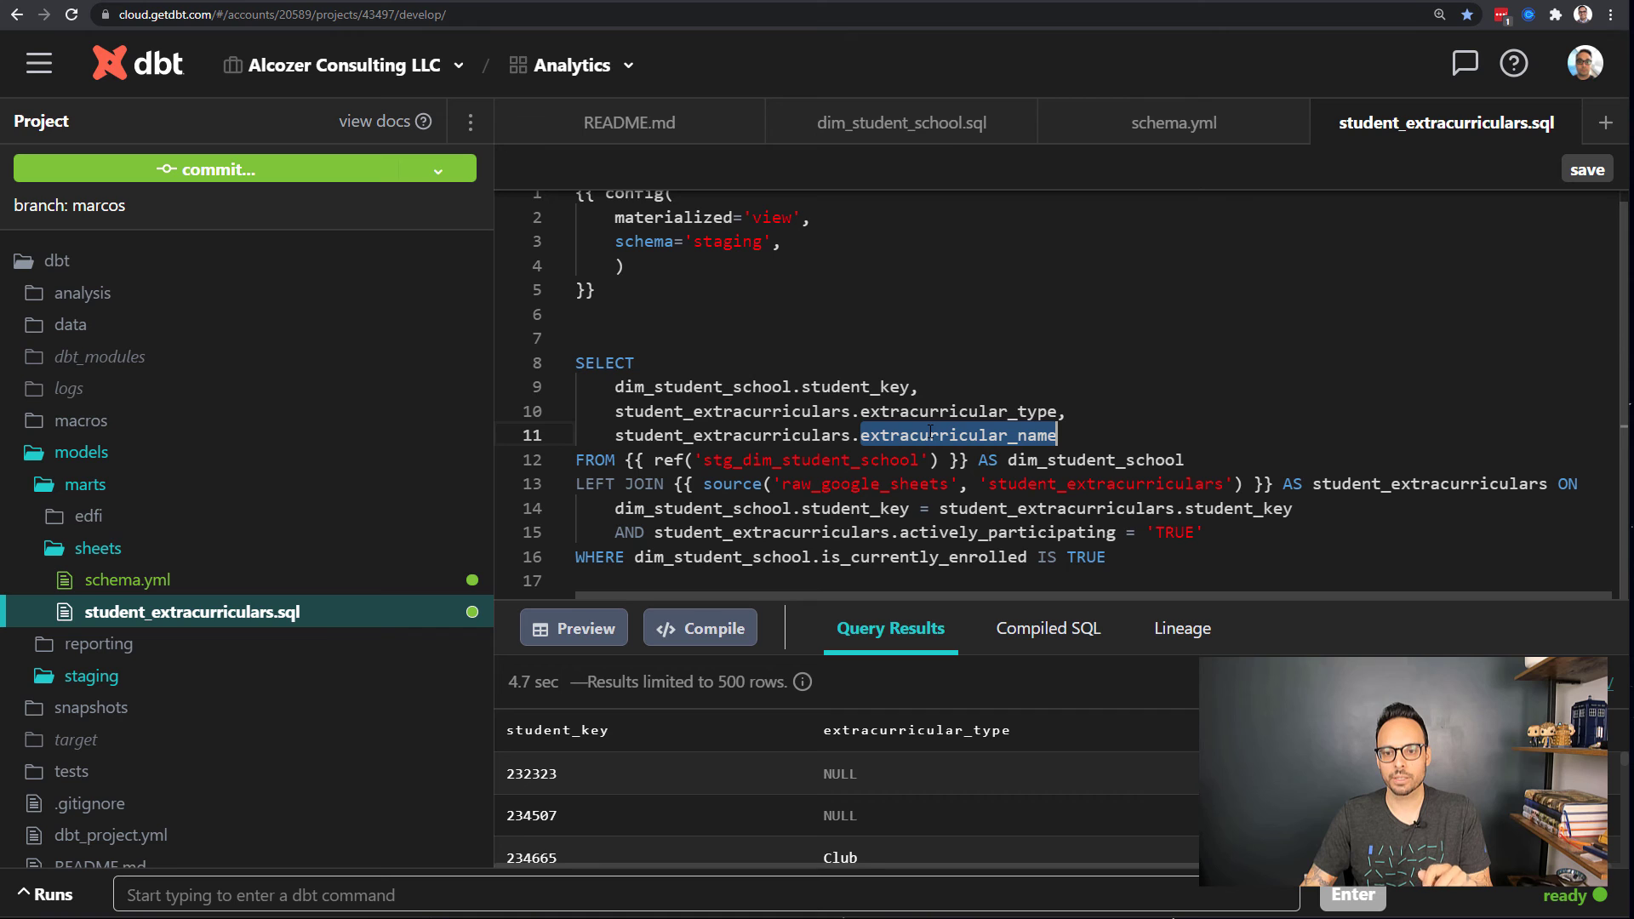
{"action": "left_click", "coordinate": [929, 435]}
{"action": "left_click_drag", "start_coordinate": [1207, 532], "coordinate": [656, 532]}
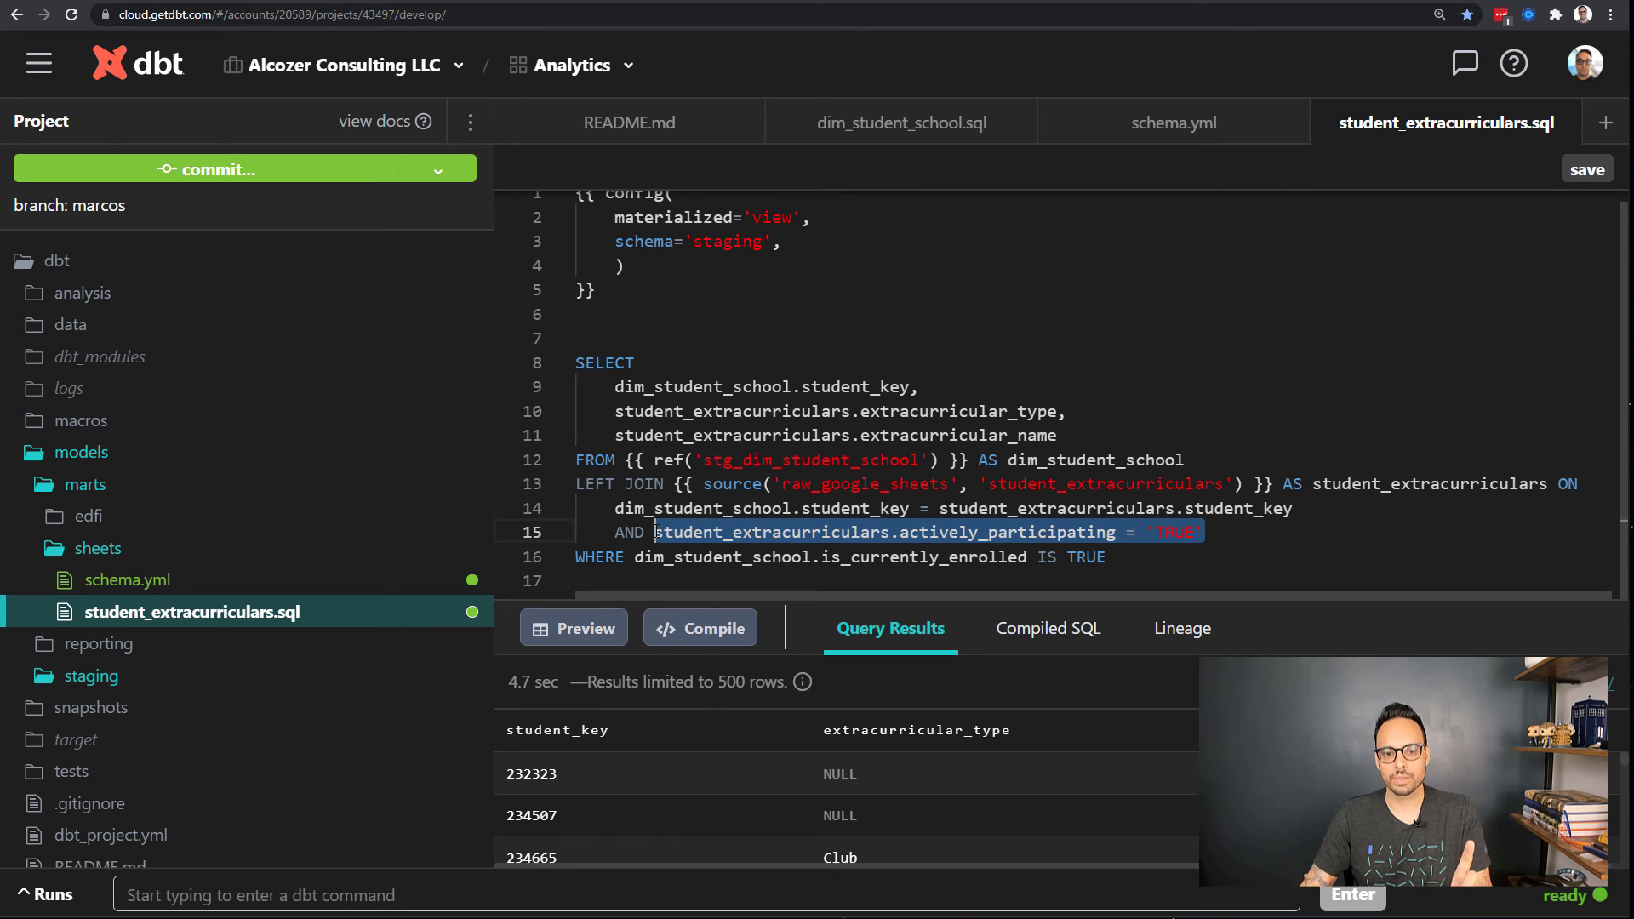
{"action": "left_click", "coordinate": [805, 383]}
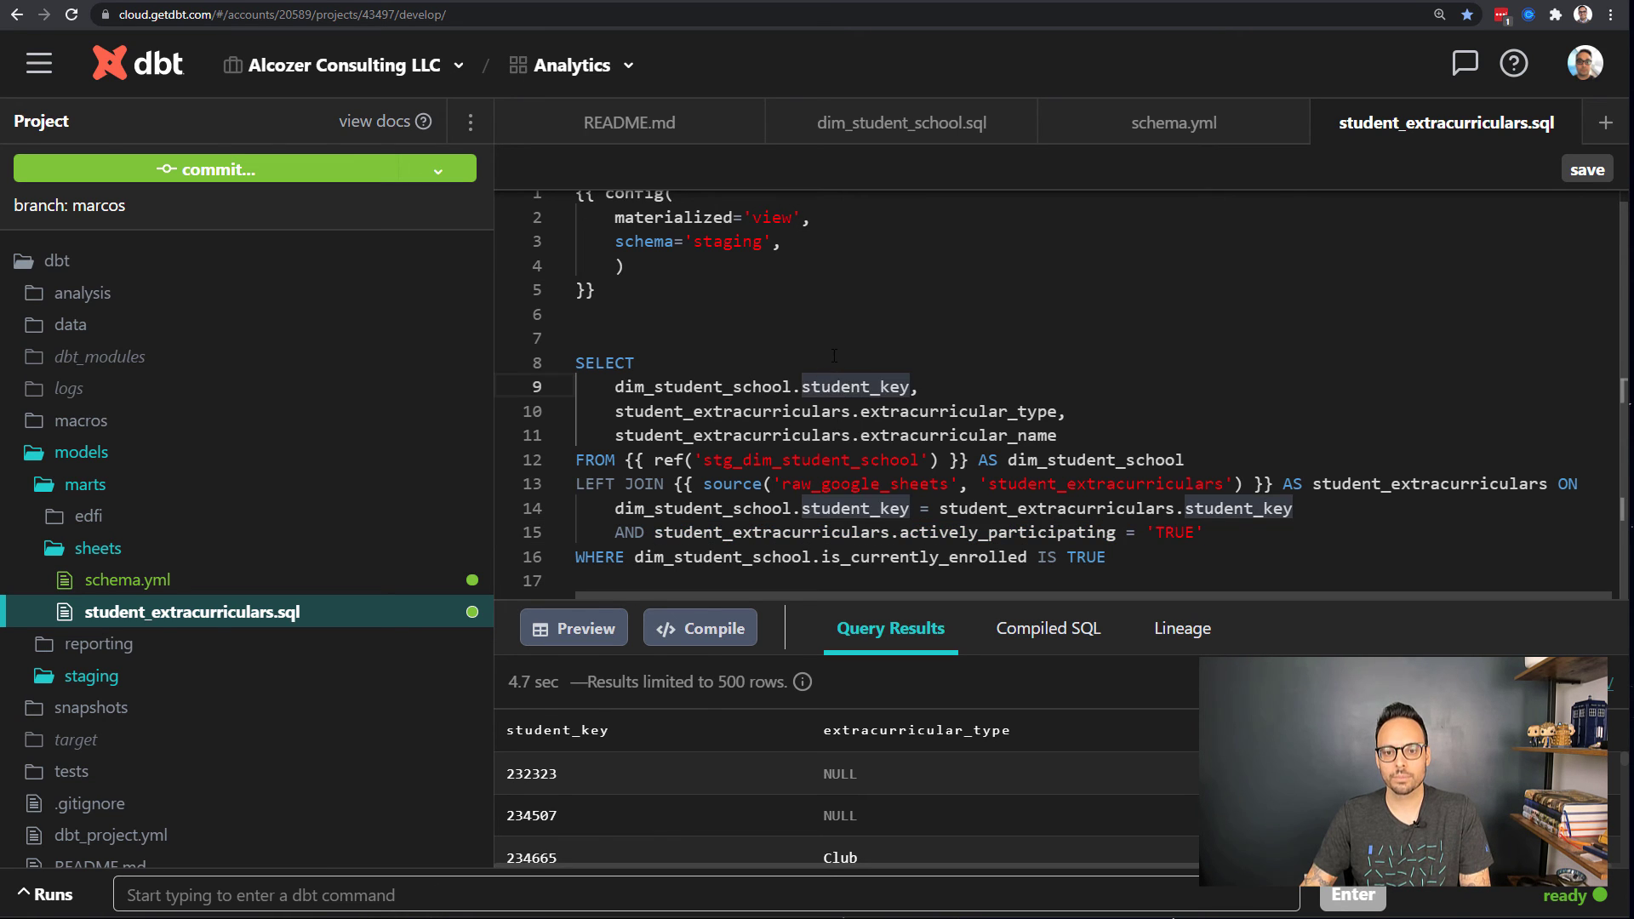
Step: Run the student_extracurriculars query, enlarge the results pane, and show the model's lineage
{"action": "key", "text": "Up"}
{"action": "right_click", "coordinate": [829, 374]}
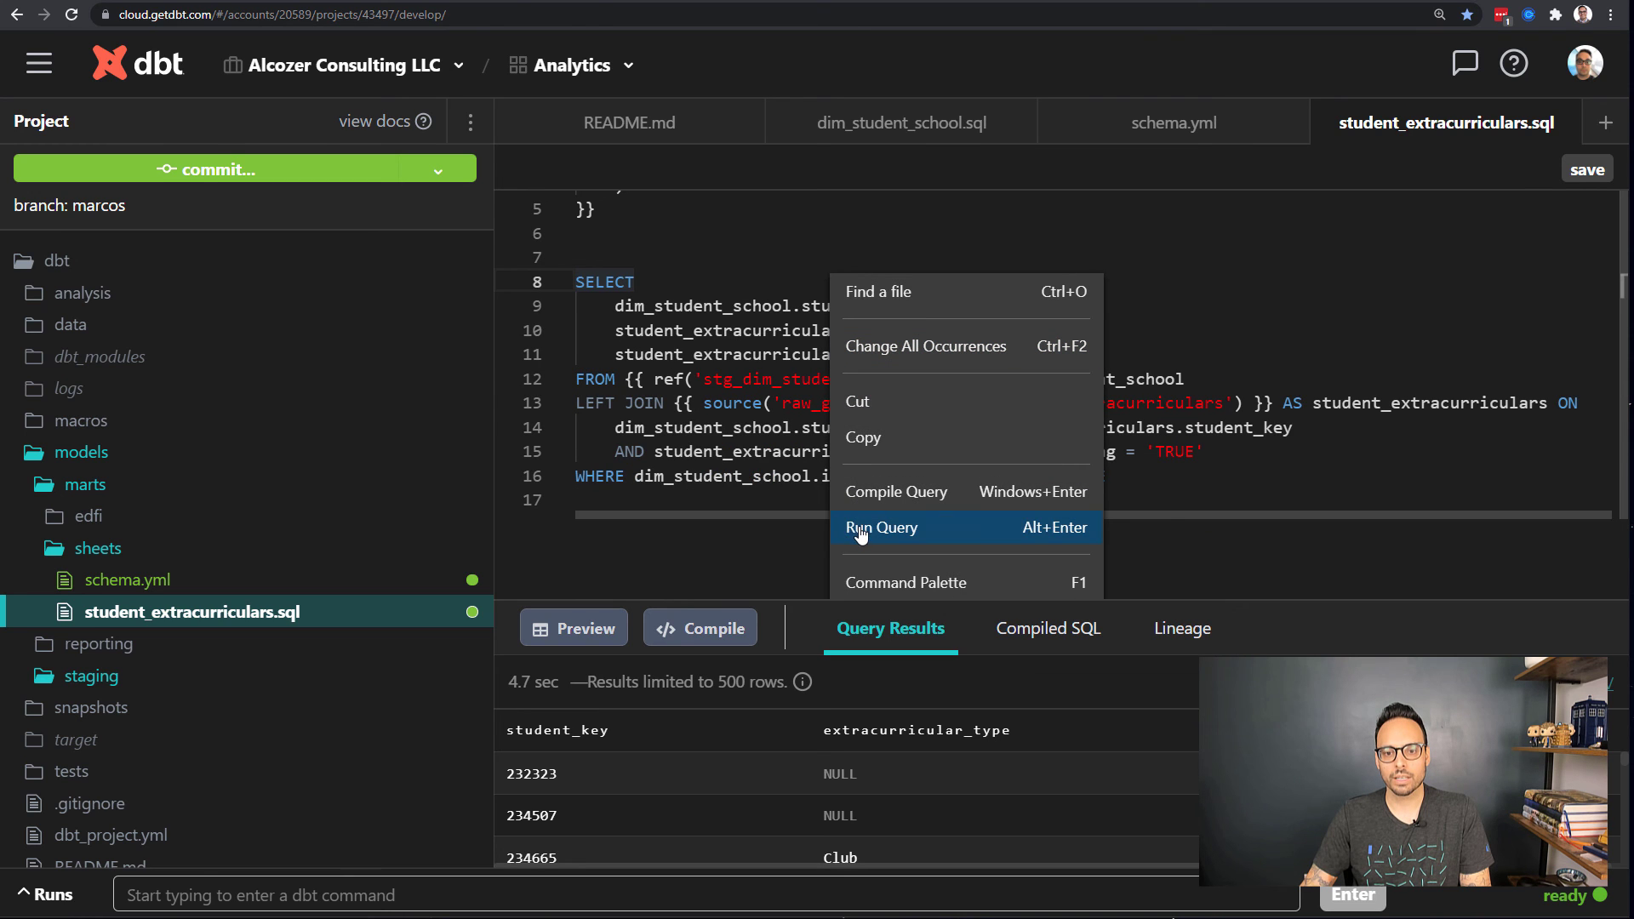
{"action": "key", "text": "ctrl+Return"}
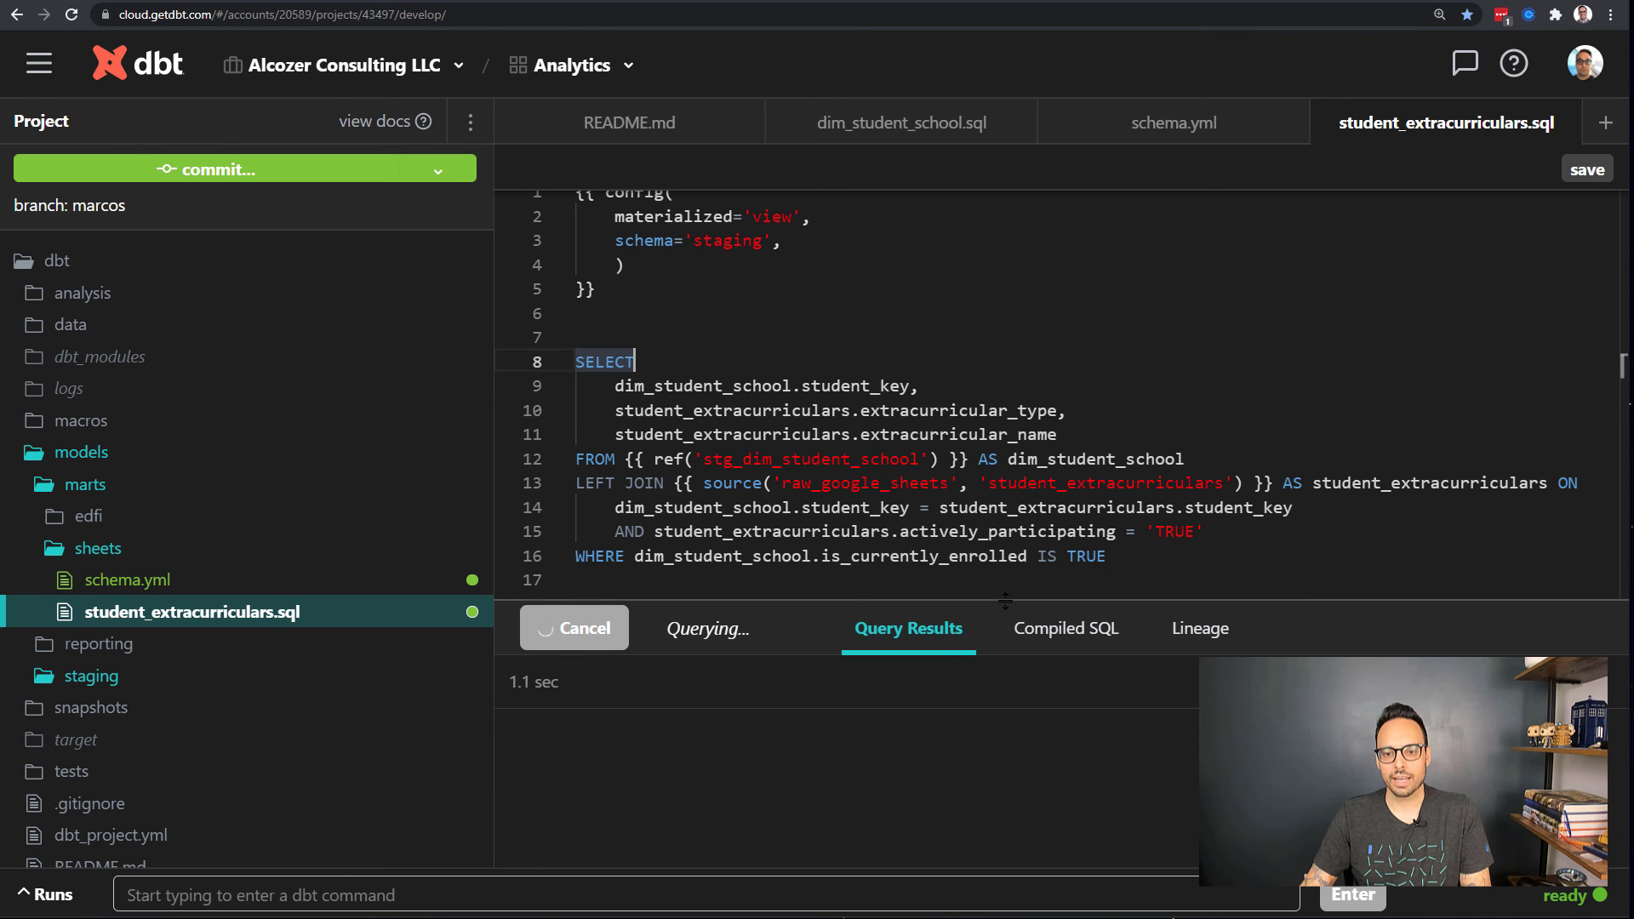
{"action": "left_click_drag", "start_coordinate": [976, 600], "coordinate": [963, 305]}
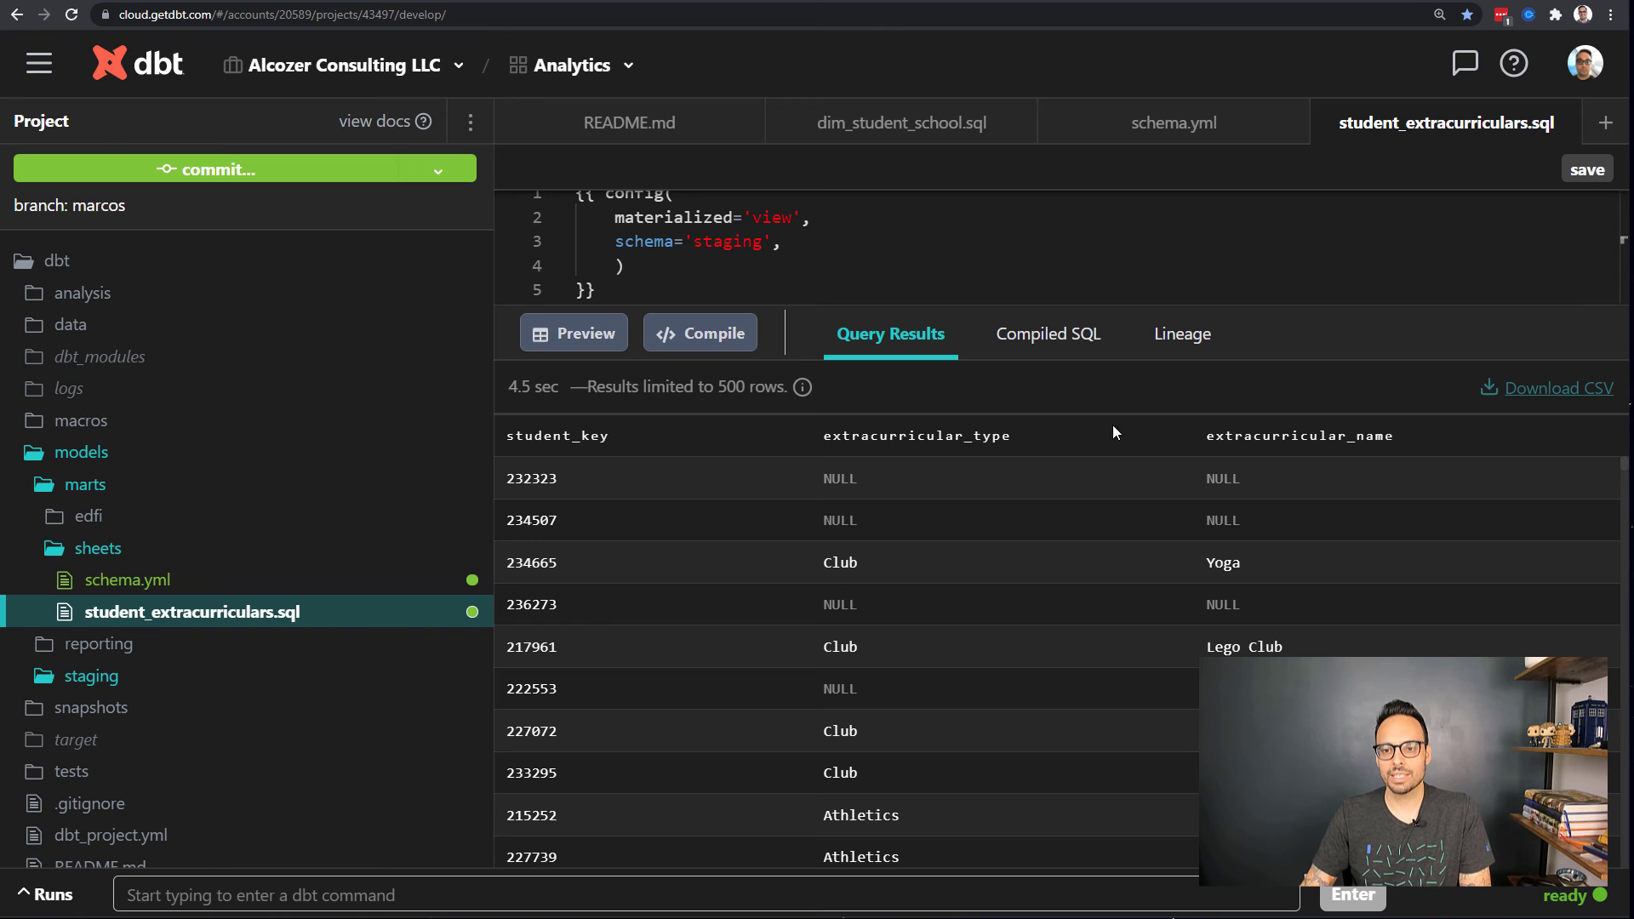
{"action": "left_click", "coordinate": [1198, 347]}
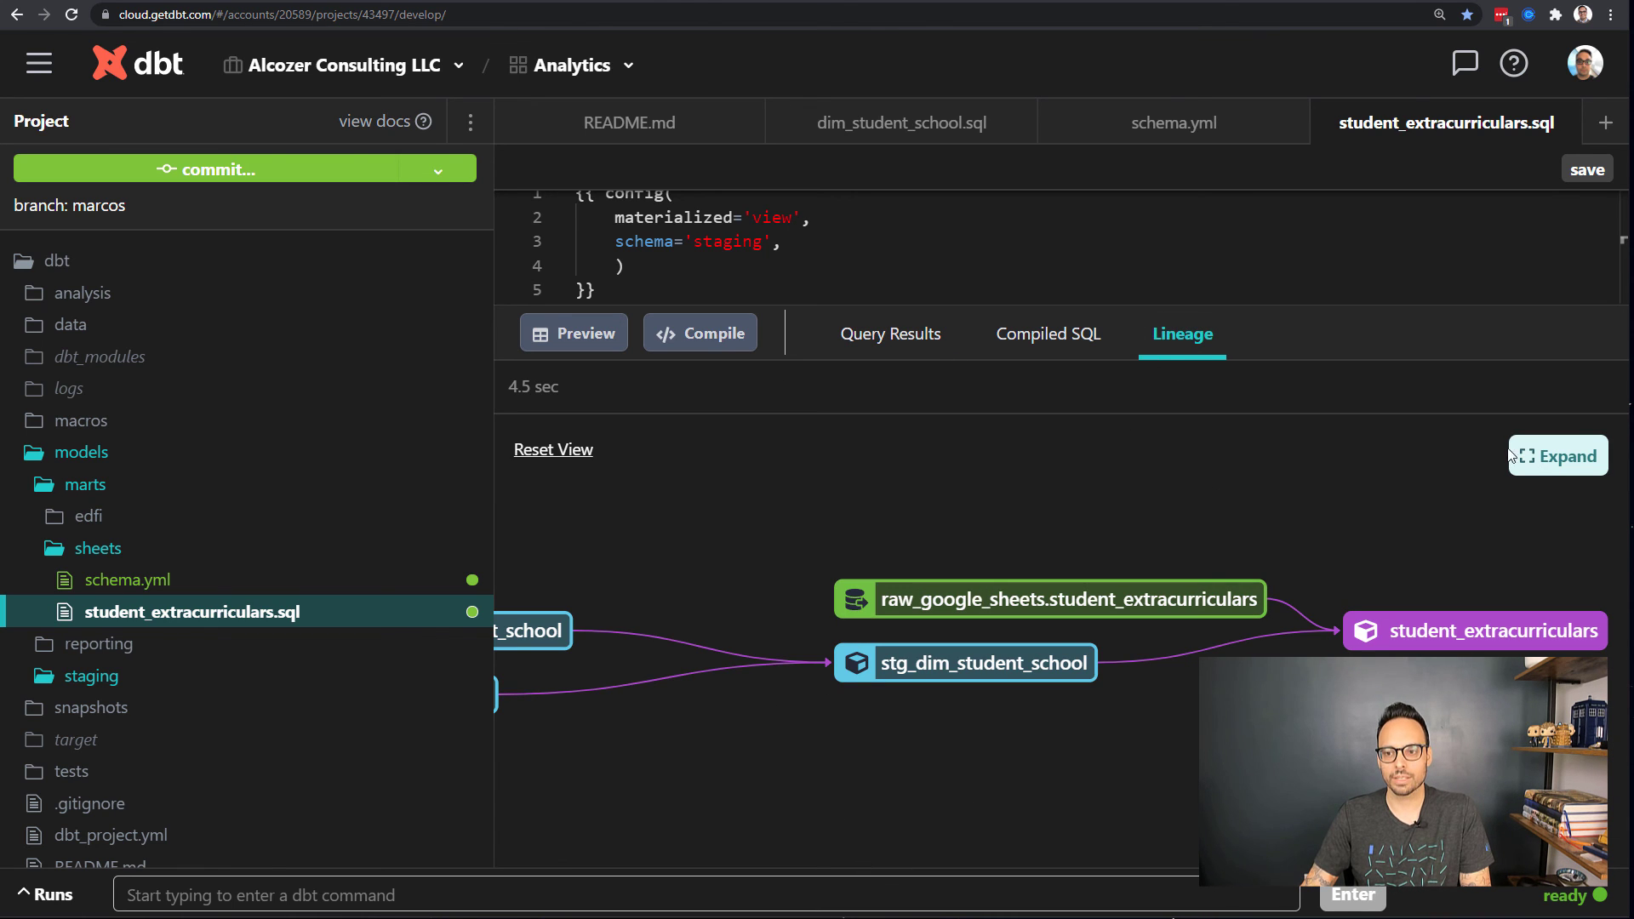
Step: Expand the lineage graph to full view, showing dim_student_school and dim_school upstream
{"action": "left_click", "coordinate": [1513, 457]}
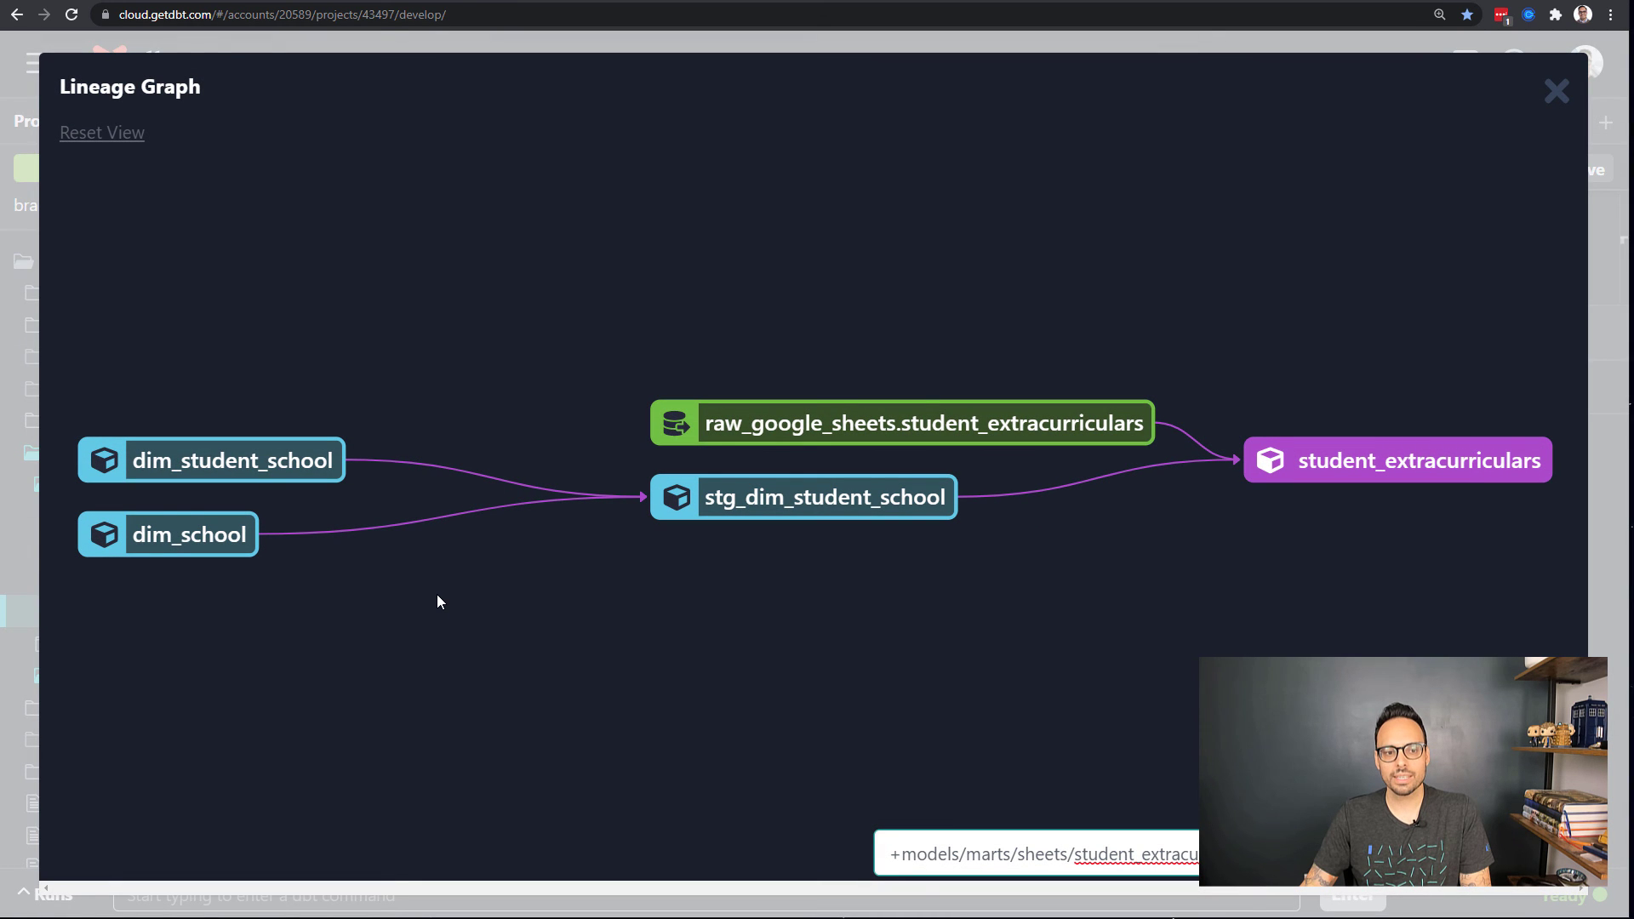